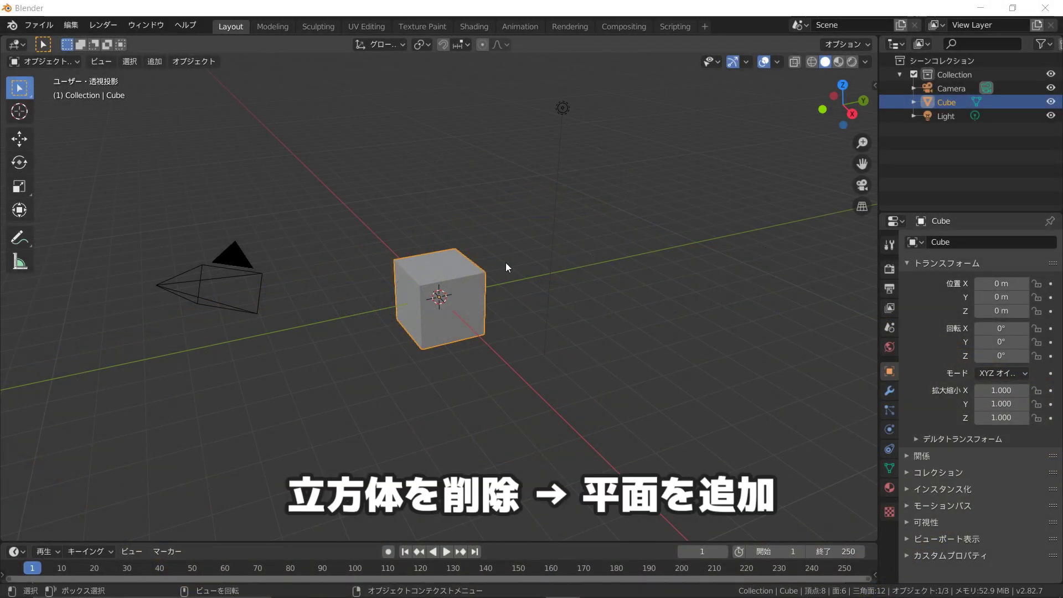
Delete the default cube and add a plane mesh at the origin in its place
key(x)
click(432, 278)
key(shift+a)
mouse_move(432, 279)
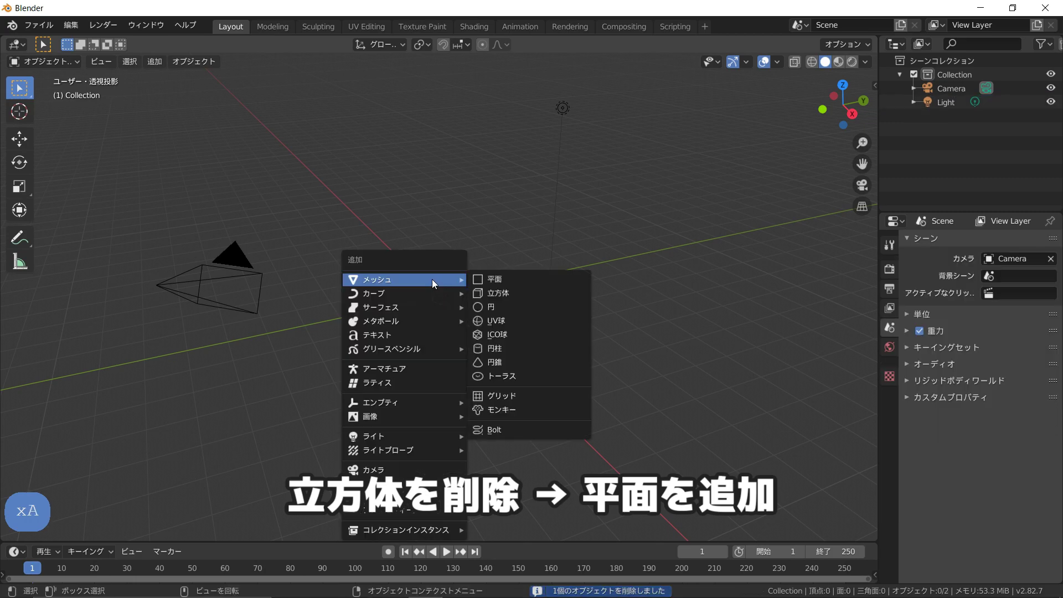
click(497, 280)
In Edit Mode, add one centred loop cut across the plane in each direction to divide it into four faces
key(Tab)
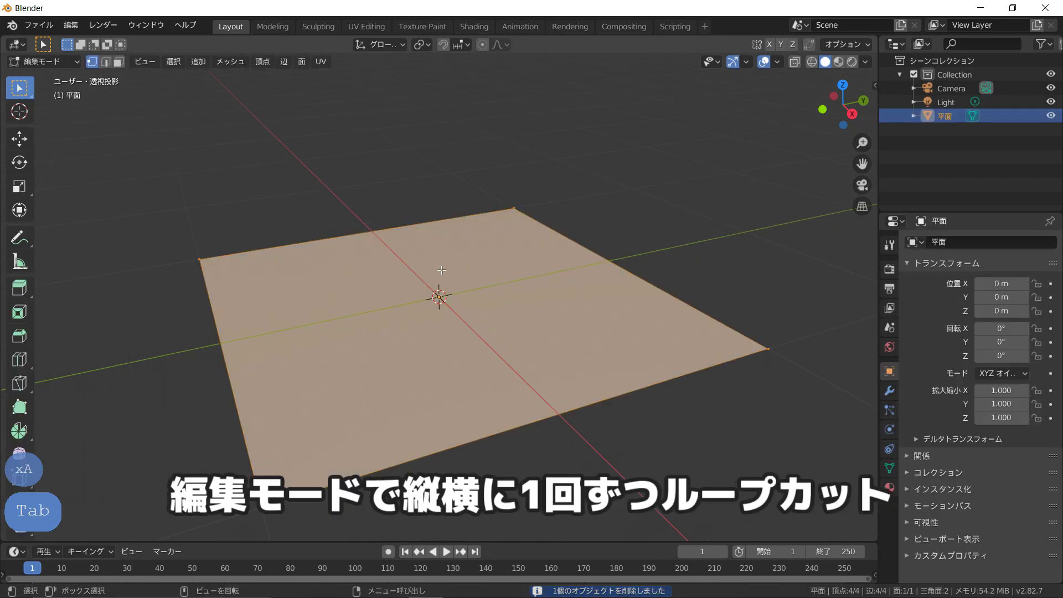
key(ctrl+r)
click(397, 238)
key(ctrl+r)
click(235, 352)
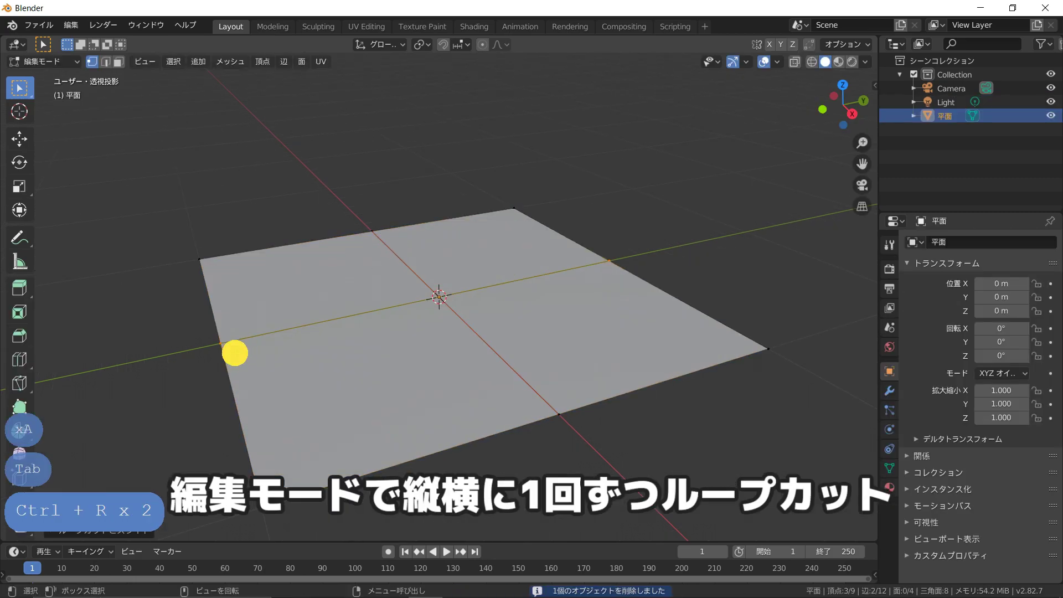
Try to round the plane with To Sphere at factor 1, using every vertex except the centre one, and undo it
key(a)
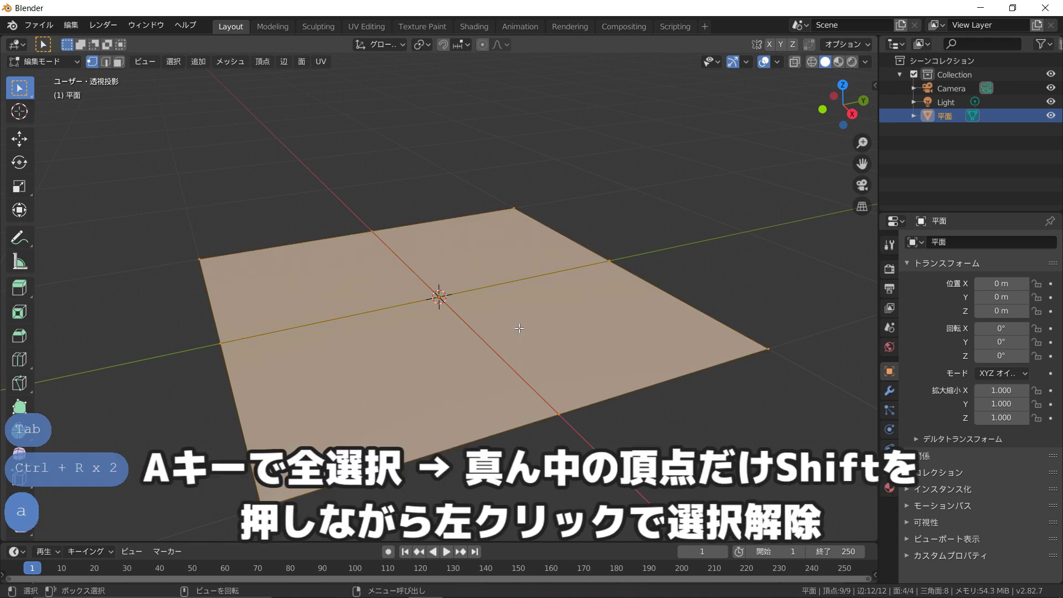
shift+click(440, 296)
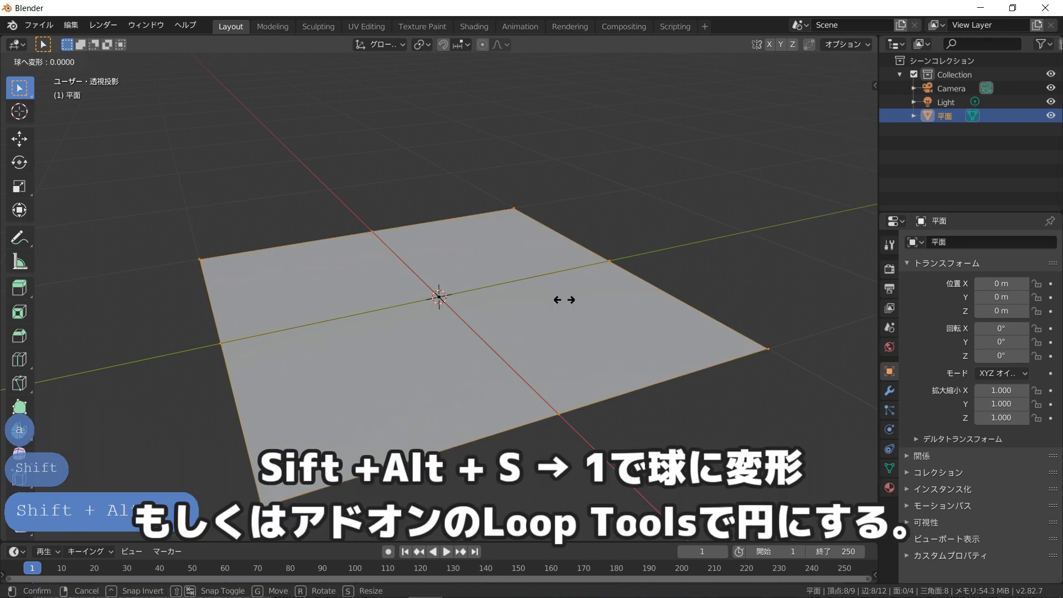
key(shift+alt+s)
key(1)
key(Return)
key(ctrl+z)
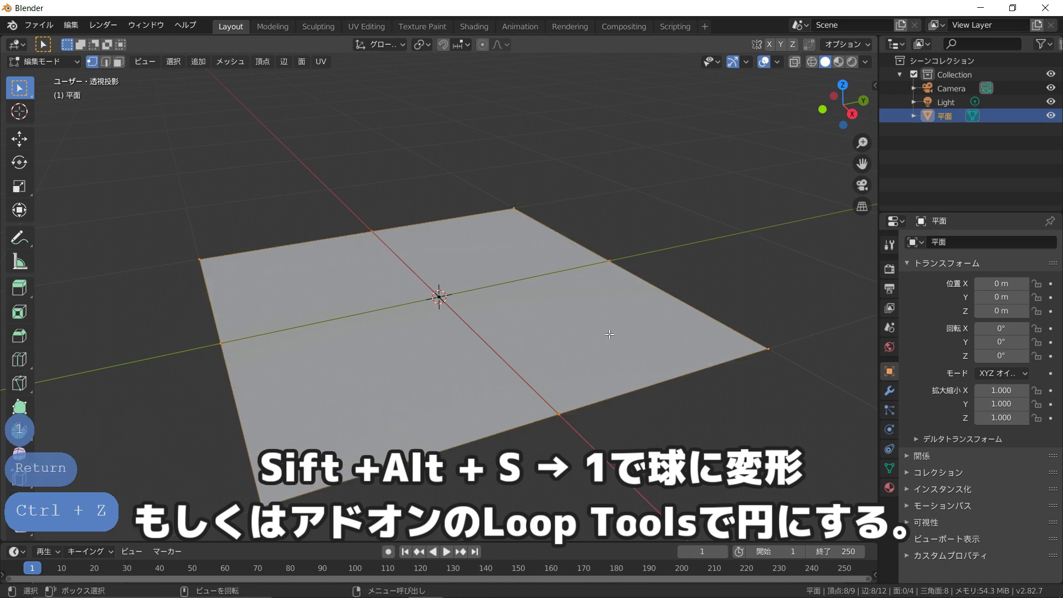
Search the add-on preferences for "loop" to check that Mesh: LoopTools is enabled, and close the preferences
click(71, 25)
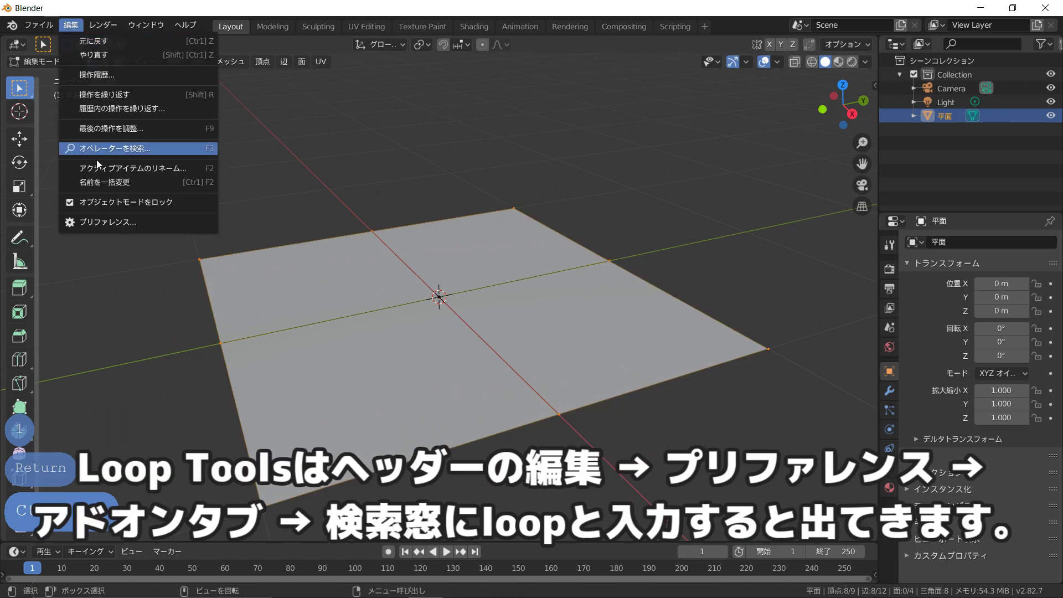
click(97, 223)
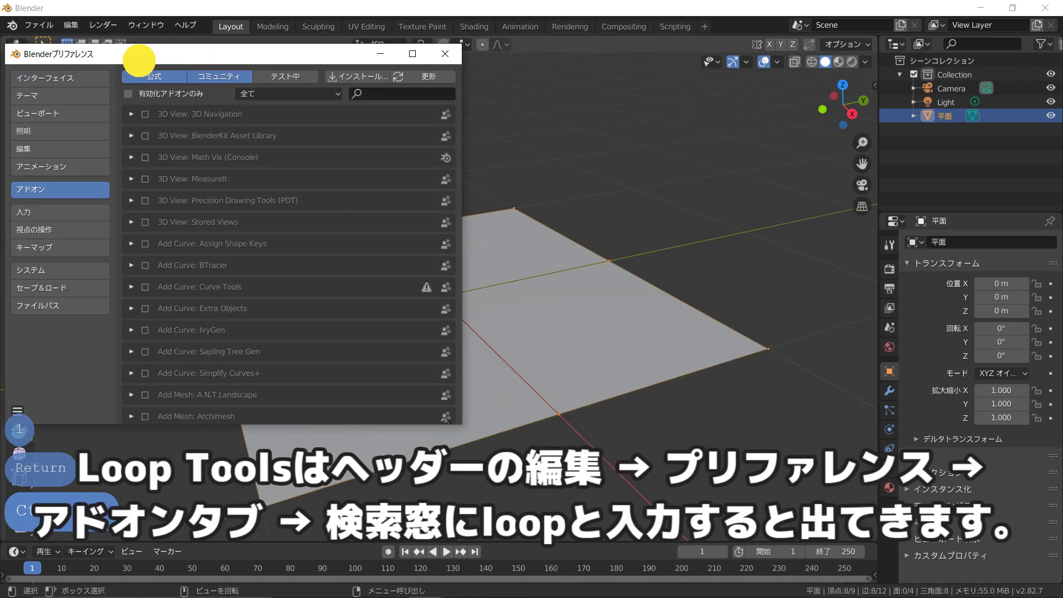
double_click(139, 56)
click(39, 139)
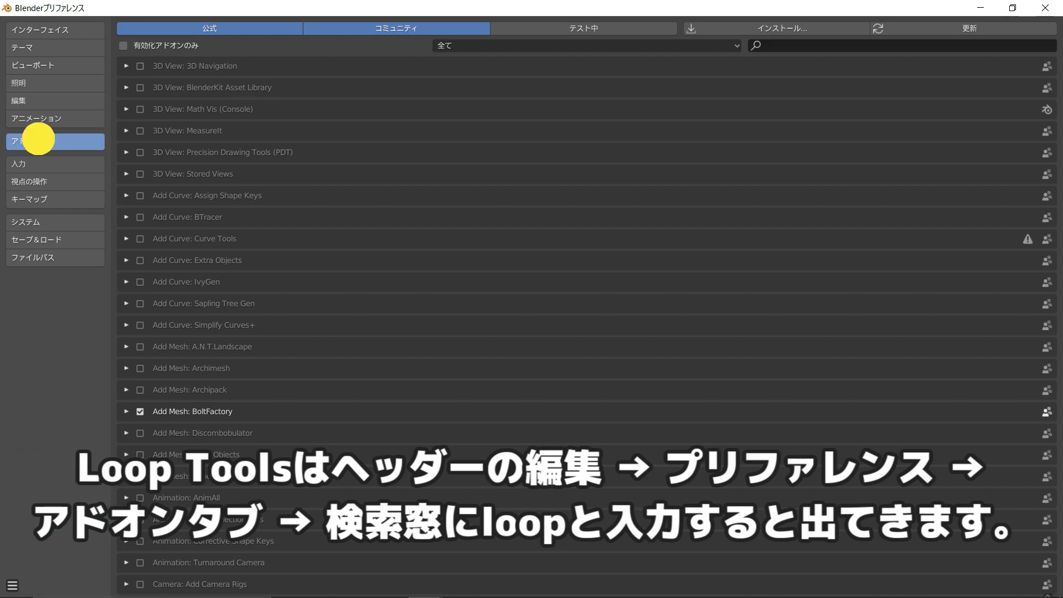
click(847, 42)
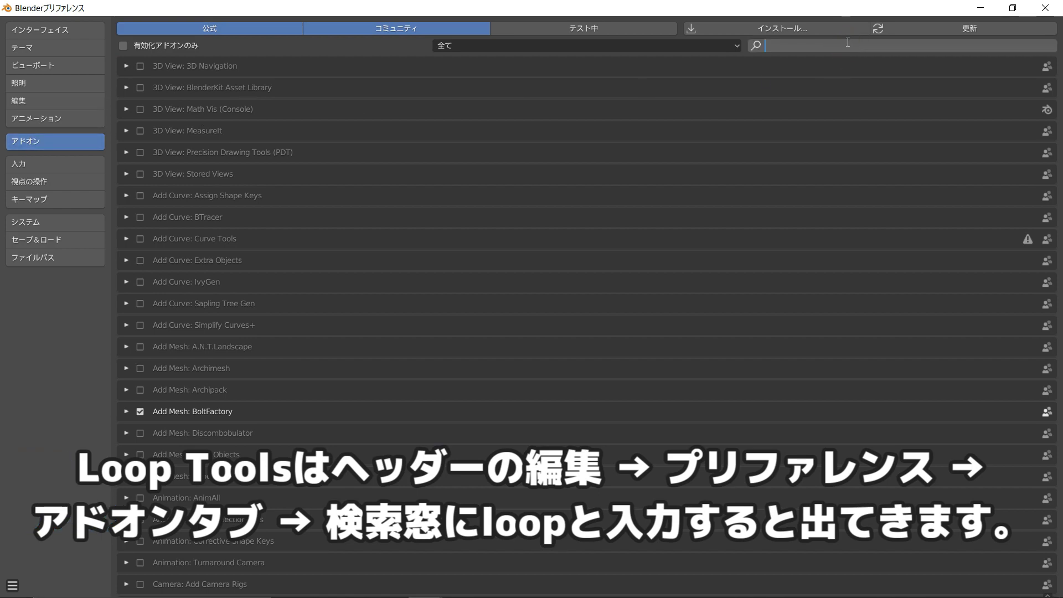
text(loop[)
key(BackSpace)
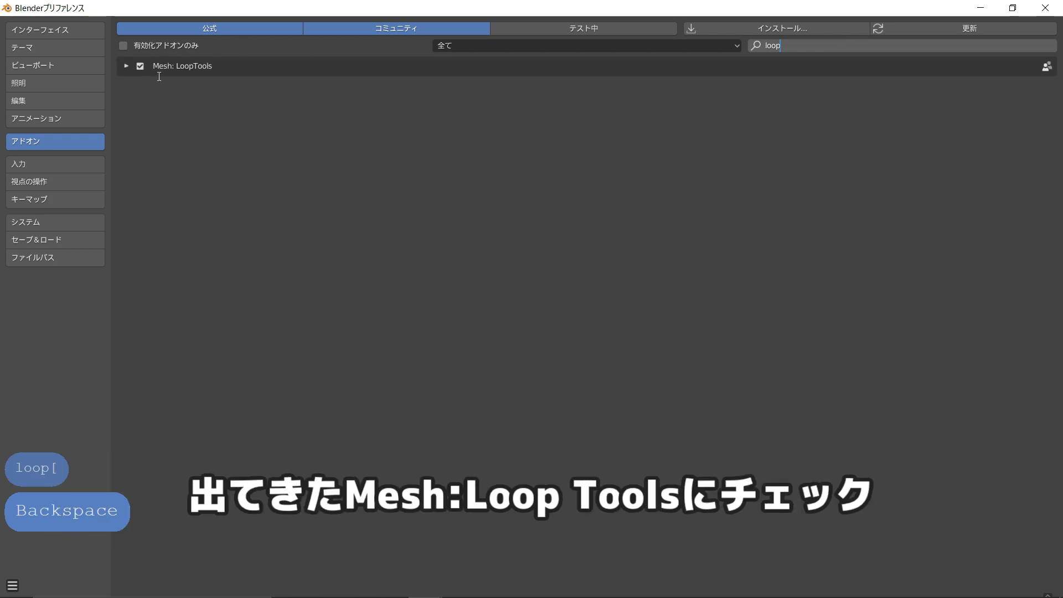
click(157, 77)
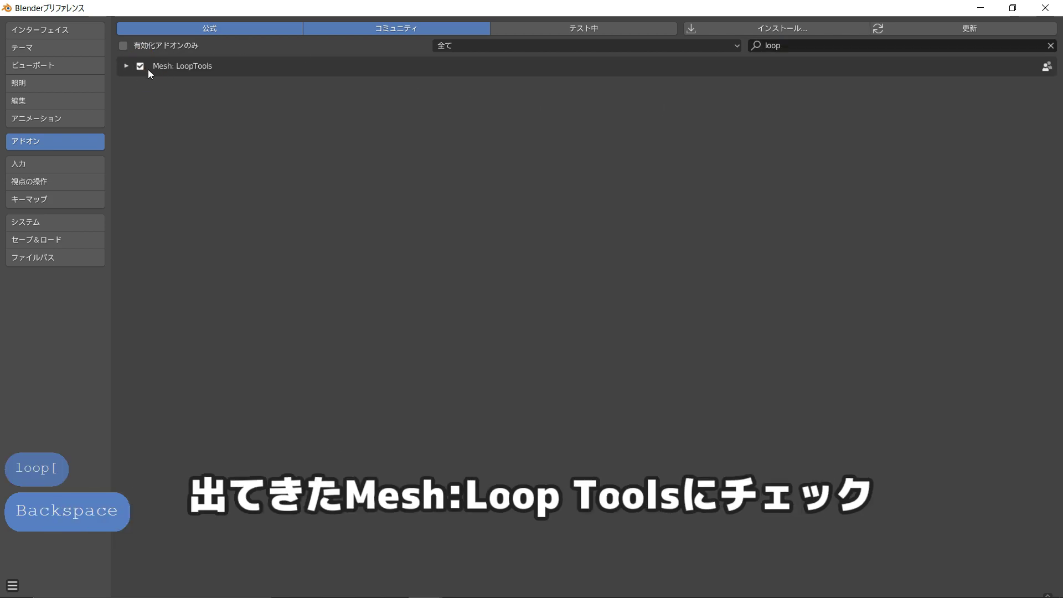
click(1046, 8)
Select all of the plane's vertices and bring up the list of LoopTools commands
key(a)
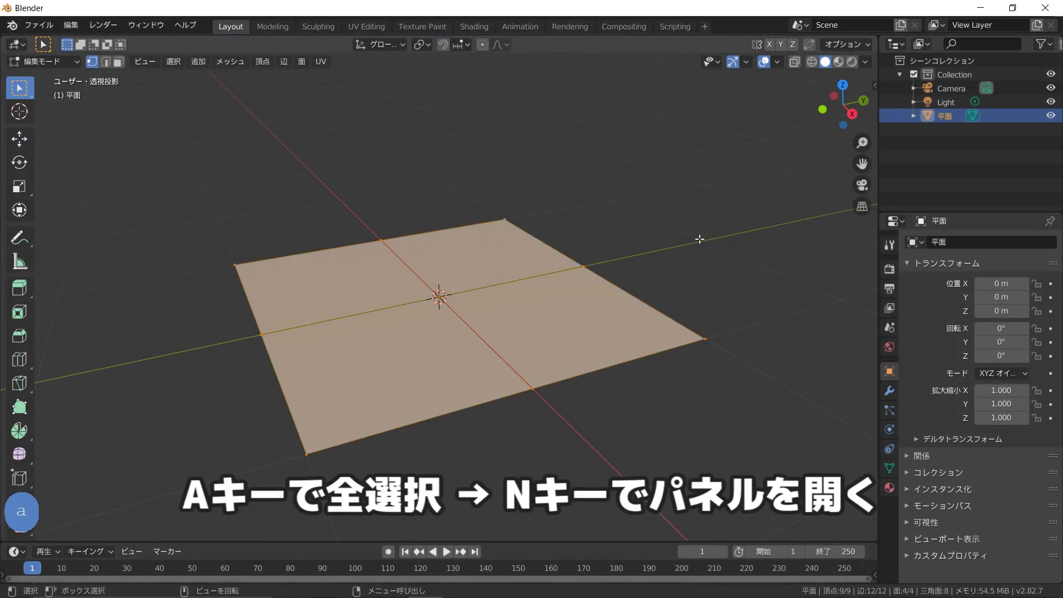
key(n)
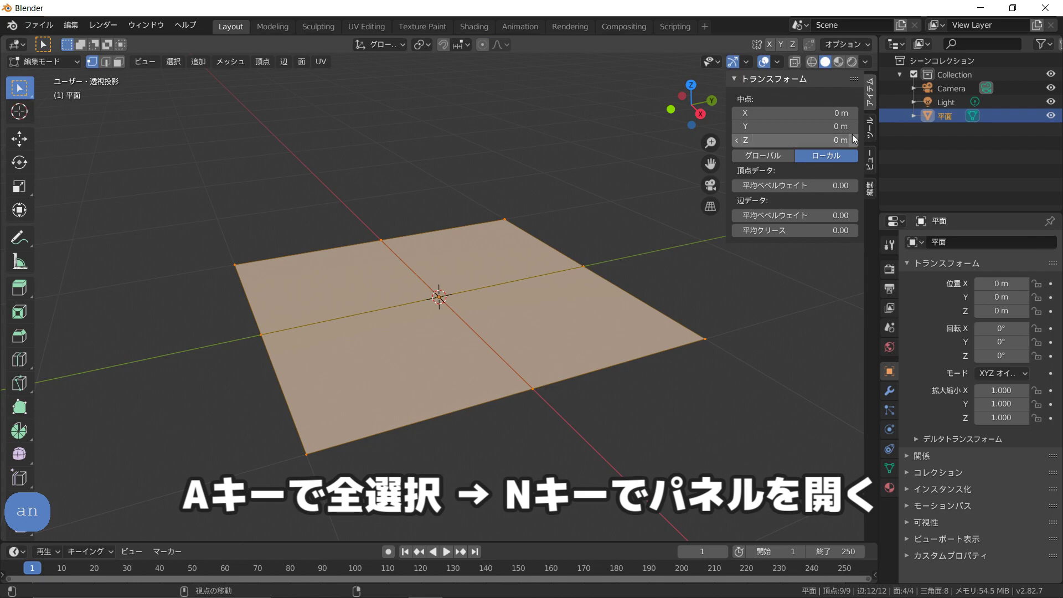
click(868, 188)
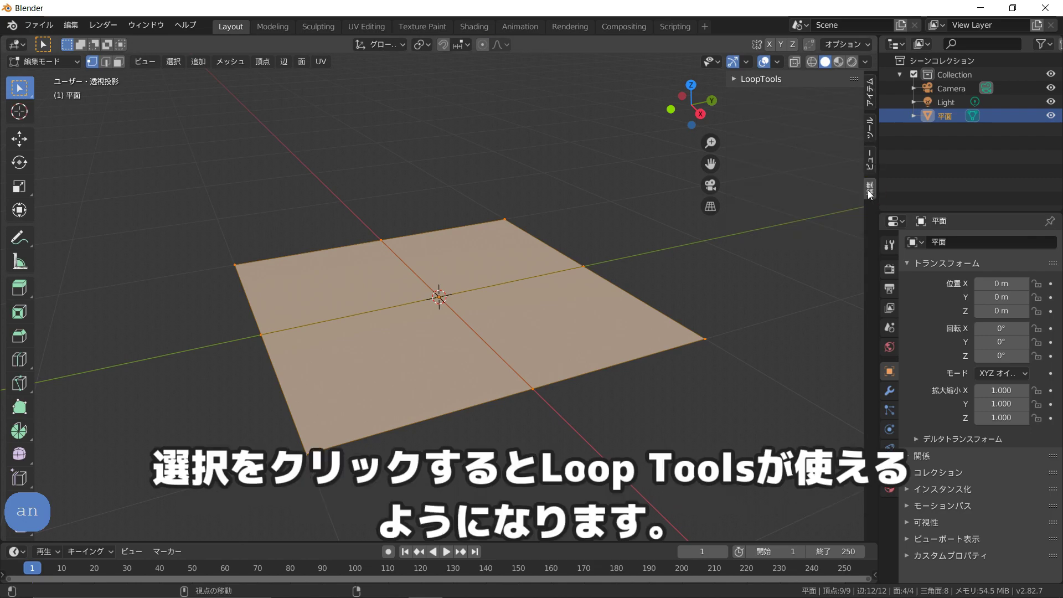
click(744, 80)
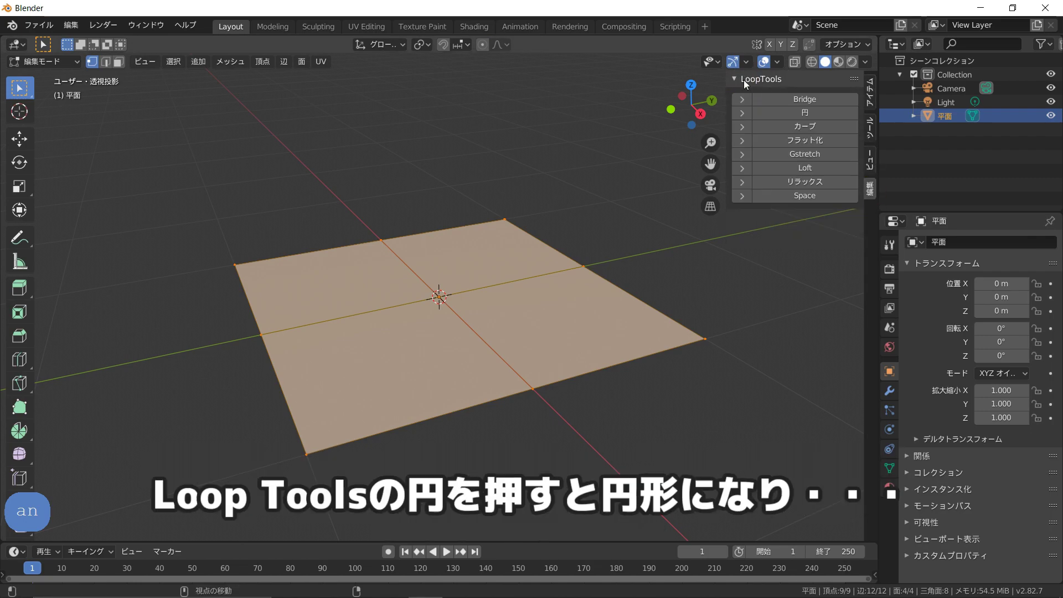
Undo a LoopTools Circle applied to all vertices, and apply it to the outer vertices only, with the centre vertex deselected
click(765, 114)
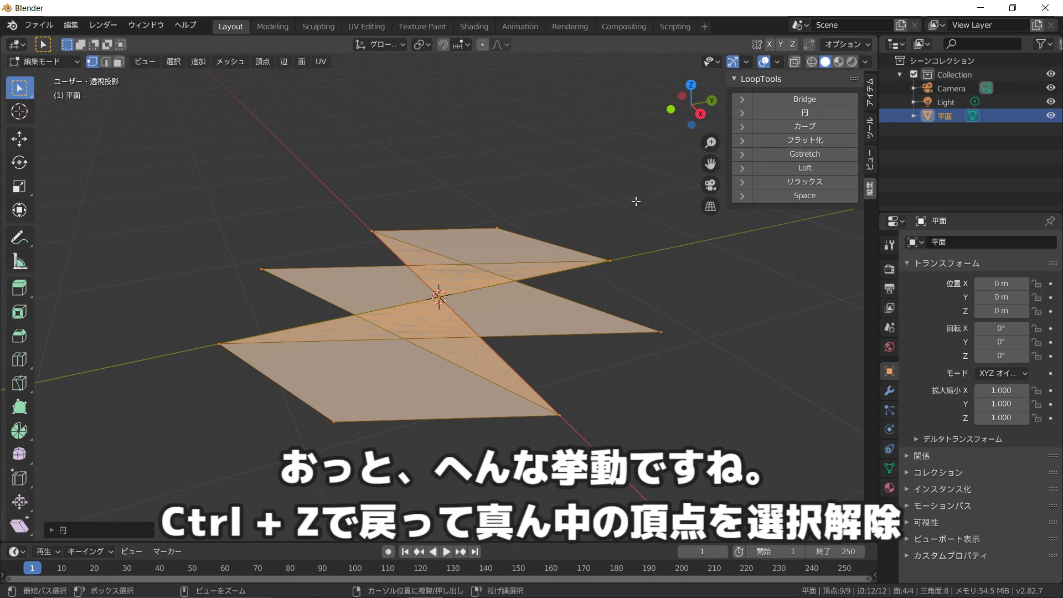
key(ctrl+z)
shift+click(462, 297)
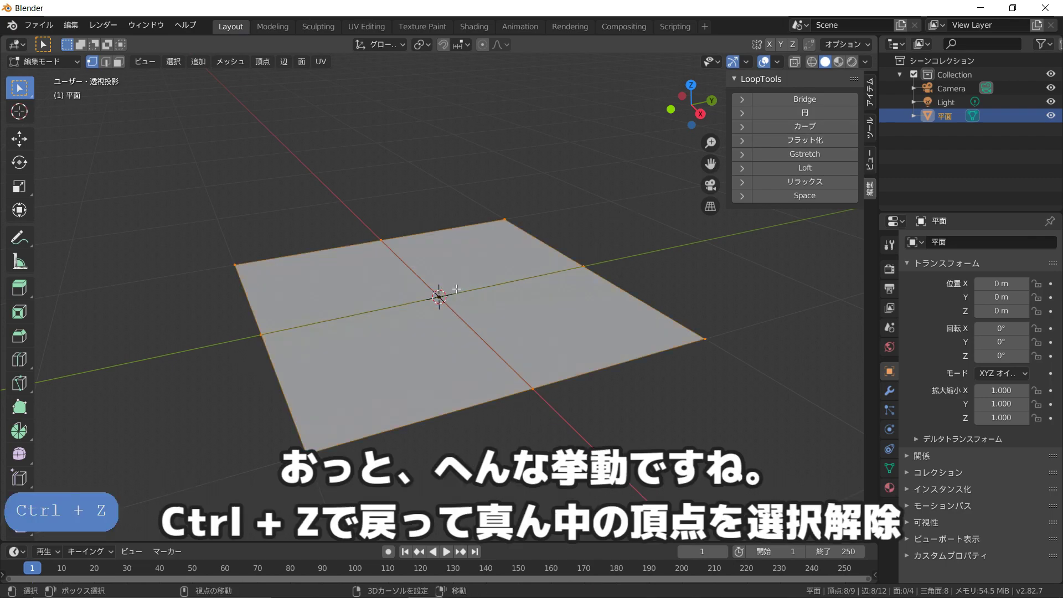
click(789, 112)
In front view, extrude the selected outer vertices straight up along Z to form the cup's wall
middle_drag(480, 344, 481, 291)
key(1)
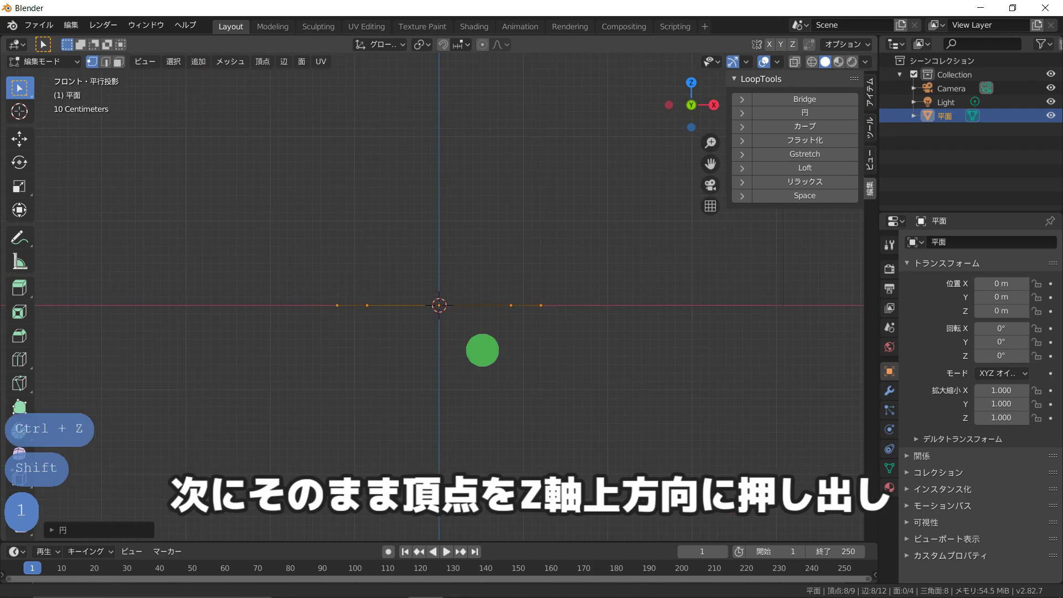
key(shift)
key(e)
key(z)
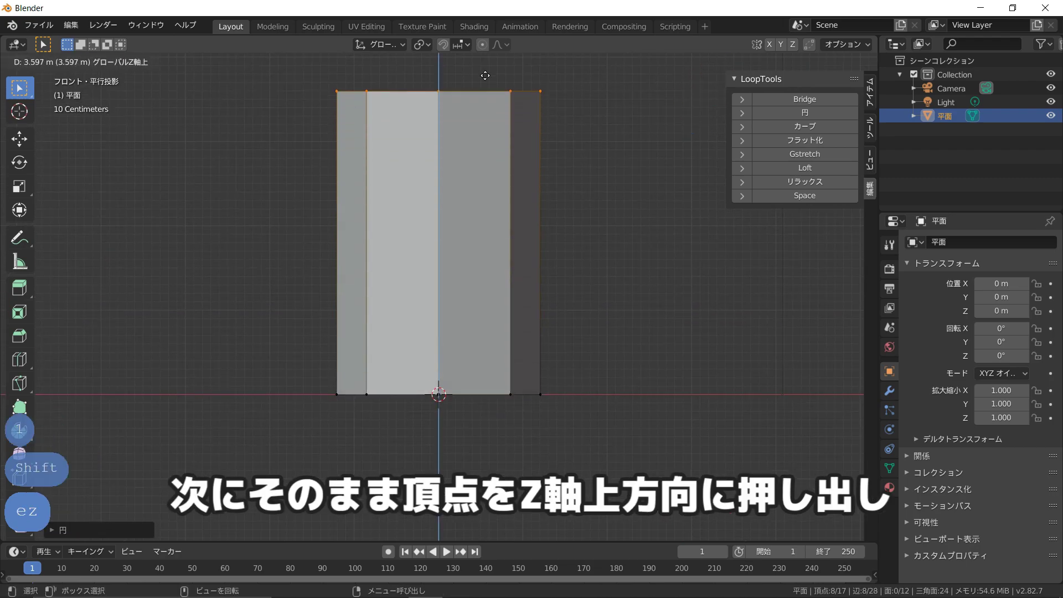
click(482, 55)
shift+middle_drag(491, 141, 467, 219)
scroll(467, 219, down, 1)
key(e)
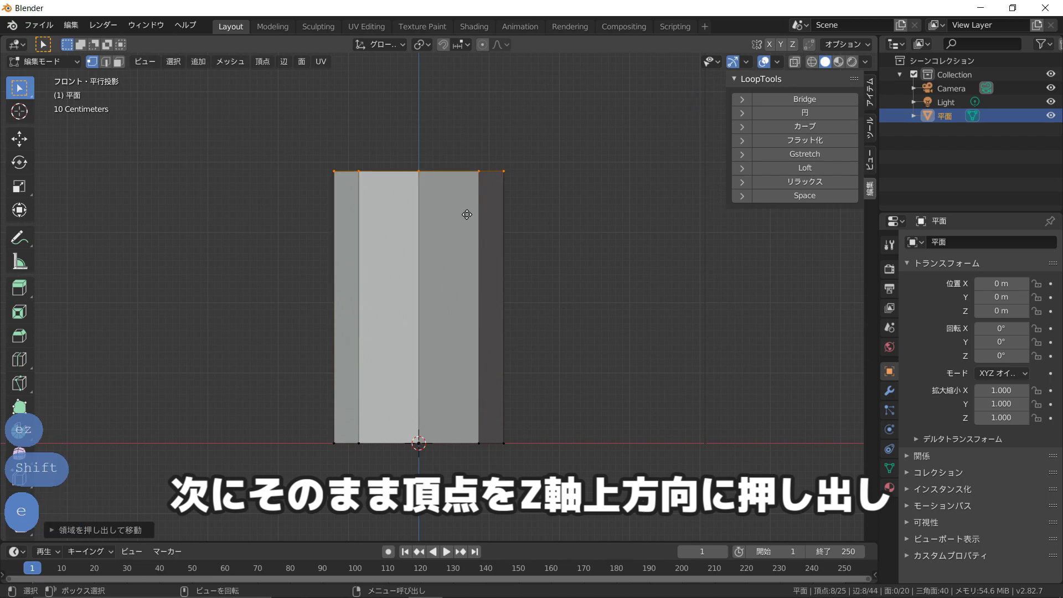
key(z)
click(470, 161)
key(x)
click(470, 161)
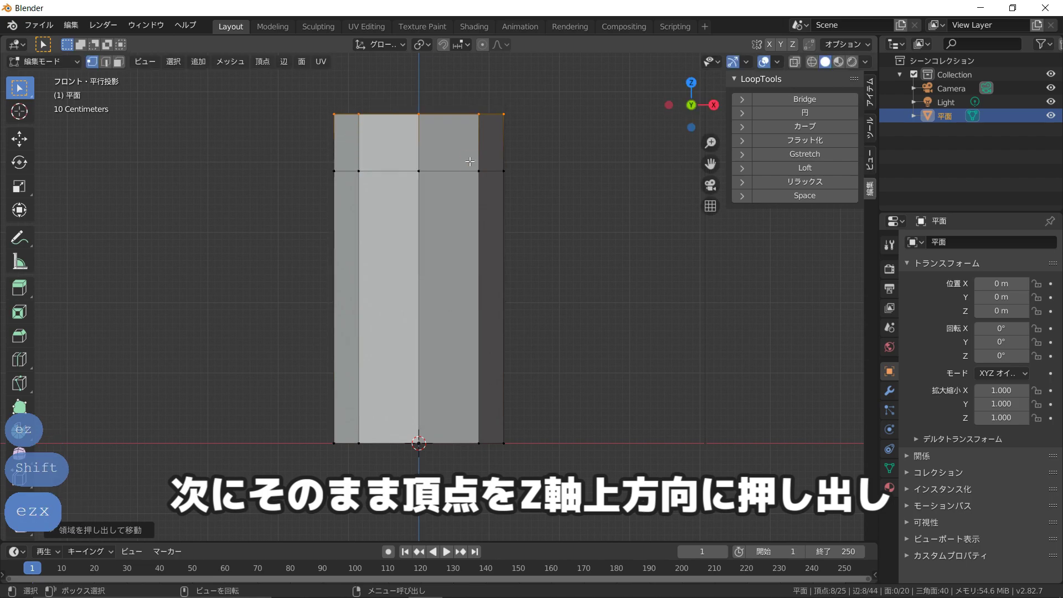
key(ctrl+z)
key(ctrl+z)
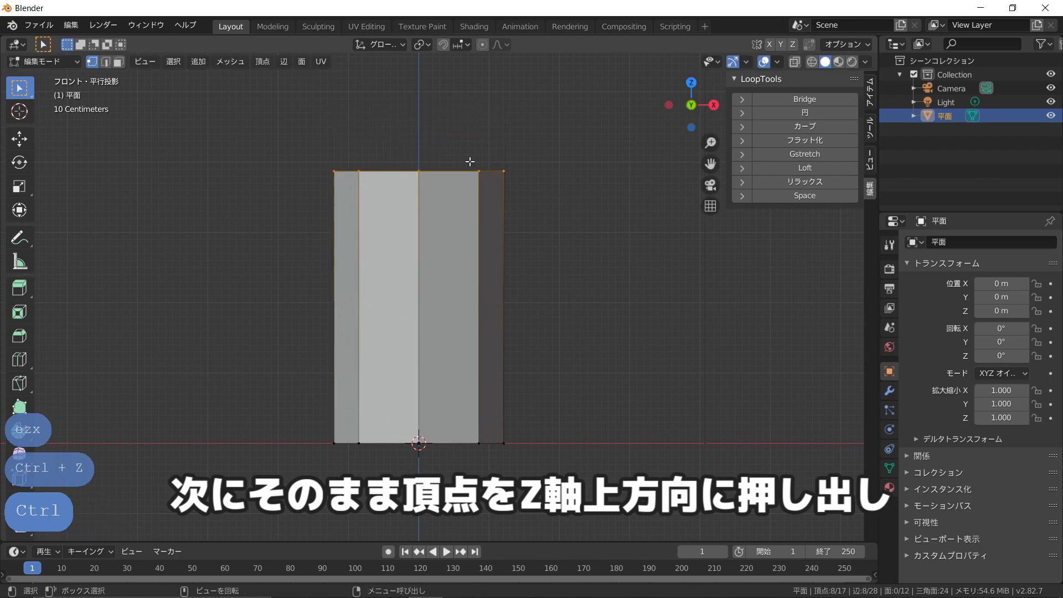
Raise the top rim along Z and scale it outward to shape a tapered cup about 5.1 m tall and 3.45 m wide
key(g)
key(z)
click(473, 110)
key(s)
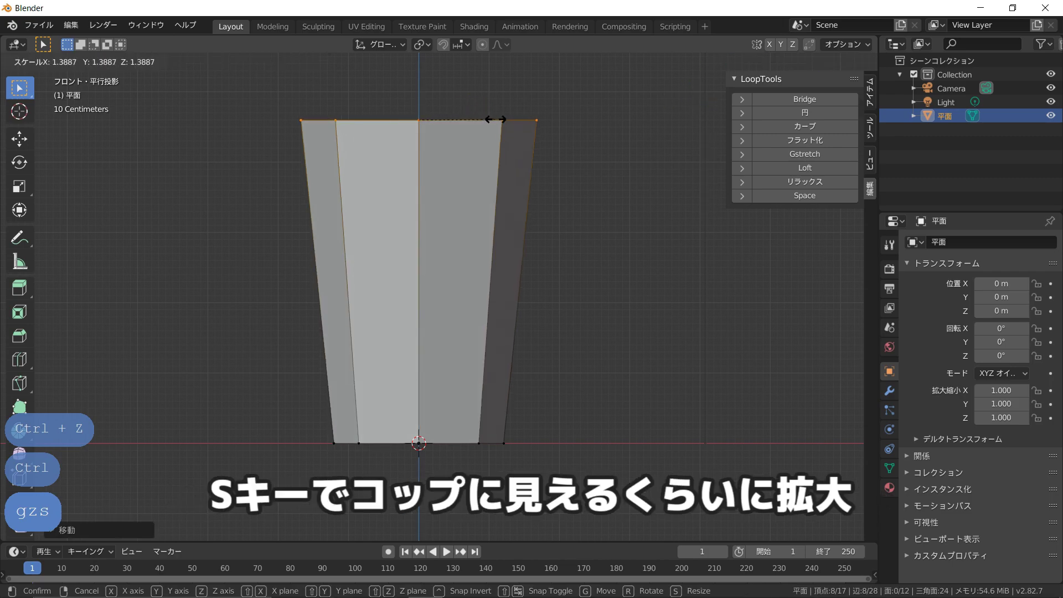
click(485, 122)
key(g)
key(z)
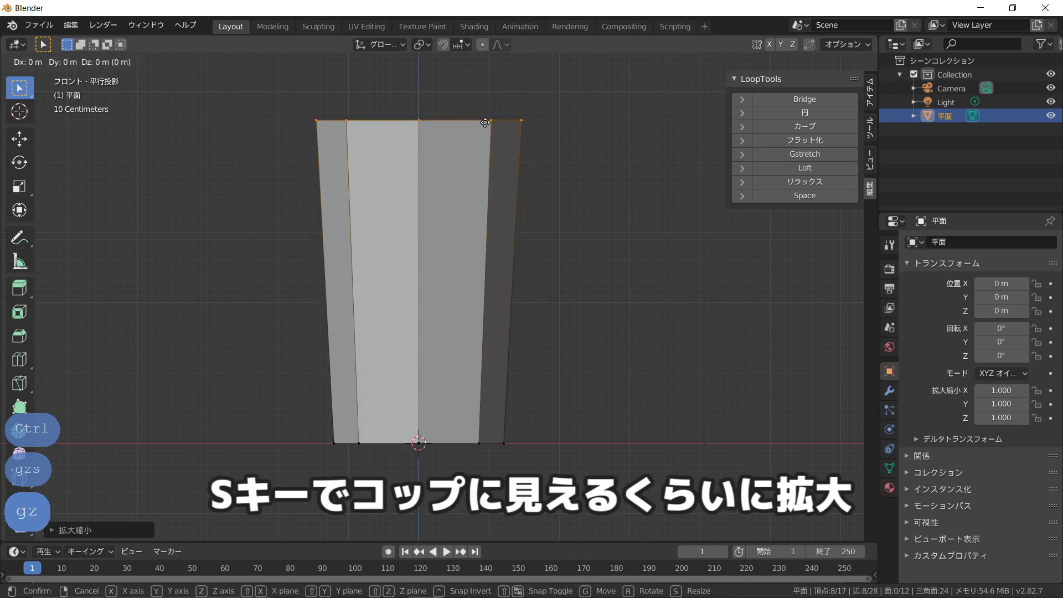
click(487, 90)
key(s)
click(497, 106)
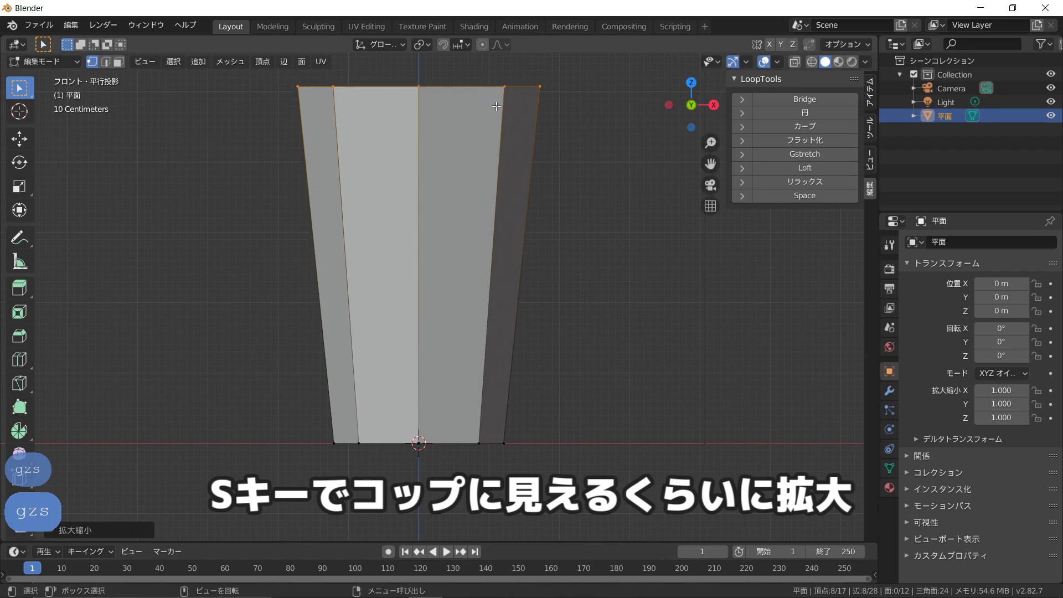
In Object Mode, give the cup wall thickness with a Solidify modifier set to about 0.079 m, and apply the modifier
middle_drag(497, 106, 472, 202)
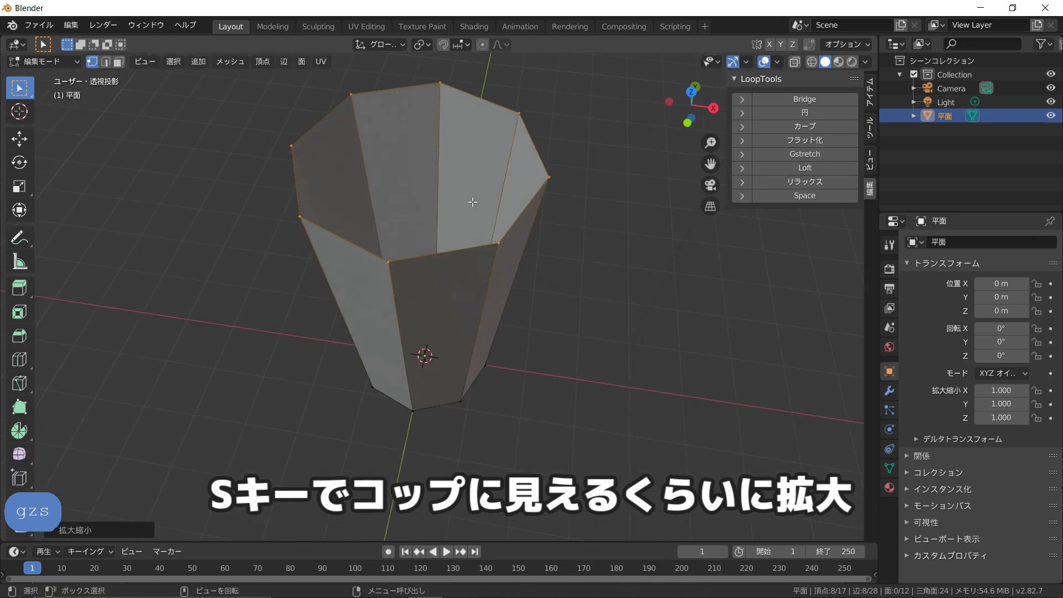
key(Tab)
click(893, 389)
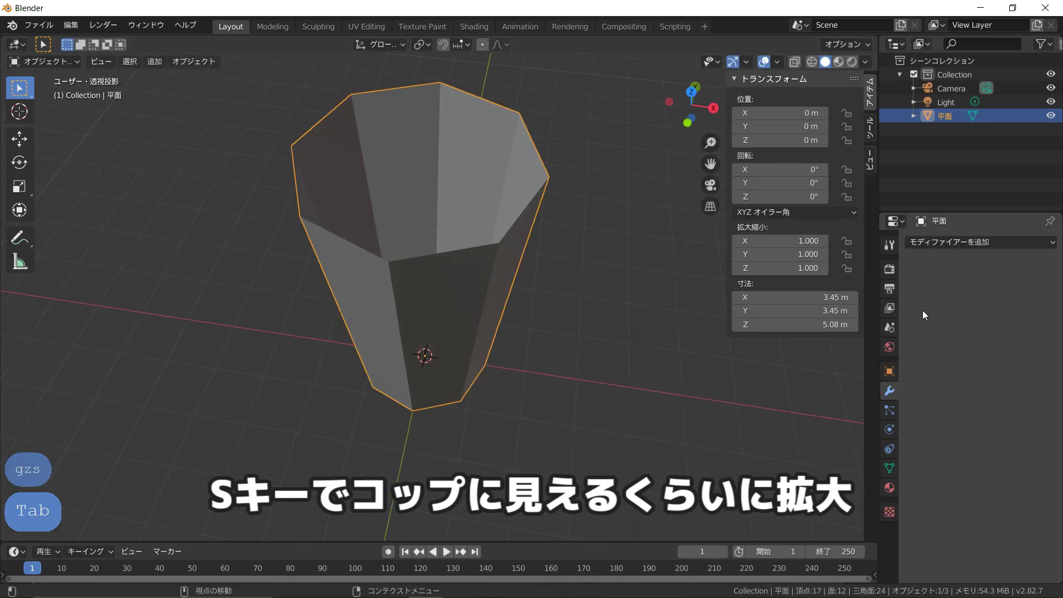
click(939, 242)
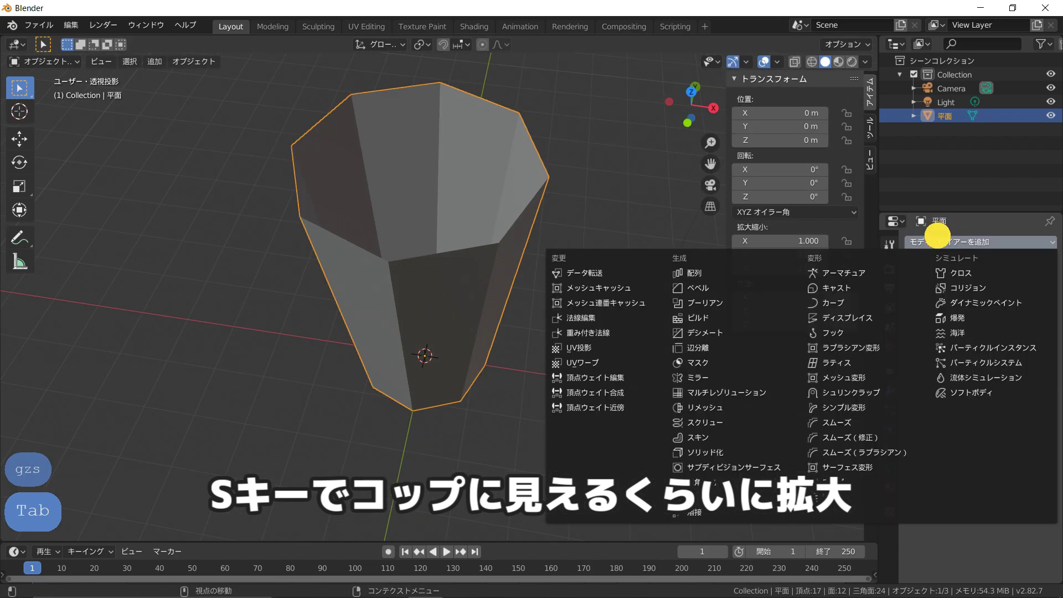
click(709, 451)
drag(931, 315, 975, 316)
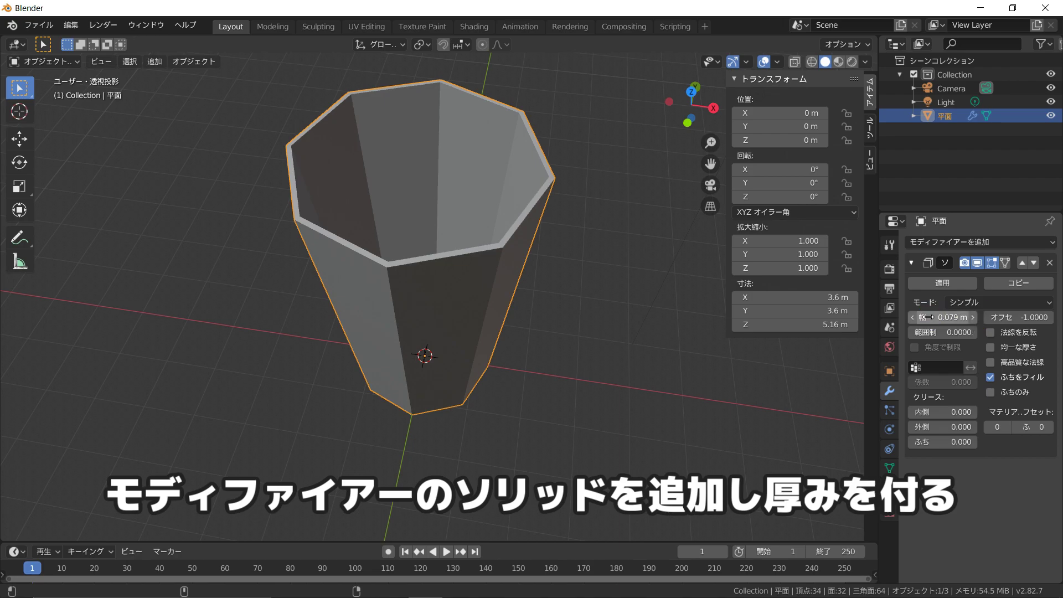
click(938, 283)
Return to Edit Mode, select the four faces of the cup's inner bottom in face selection mode, and switch to front view
key(Tab)
key(1)
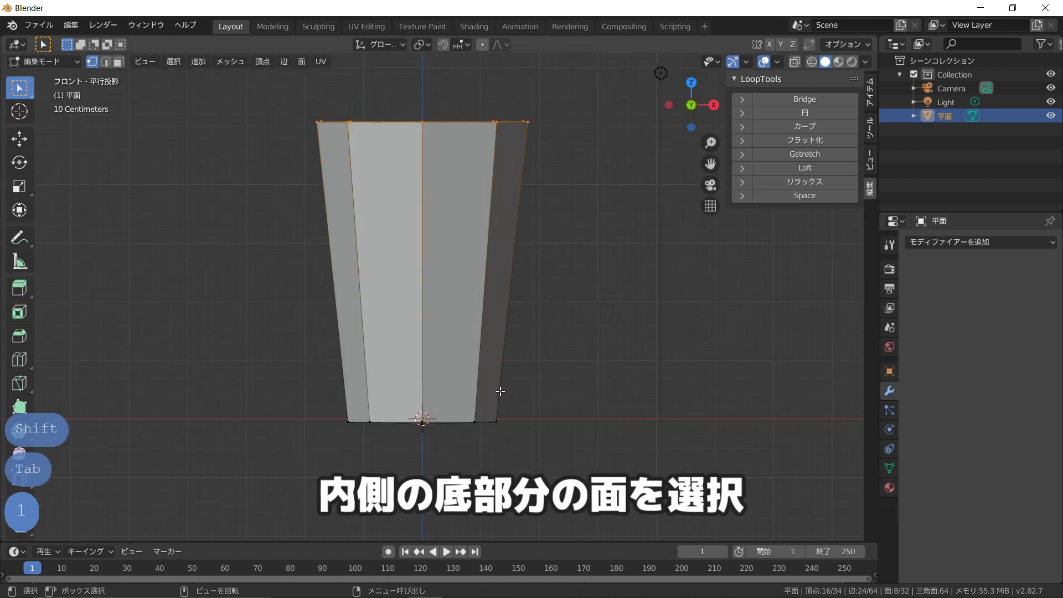
key(z)
click(405, 355)
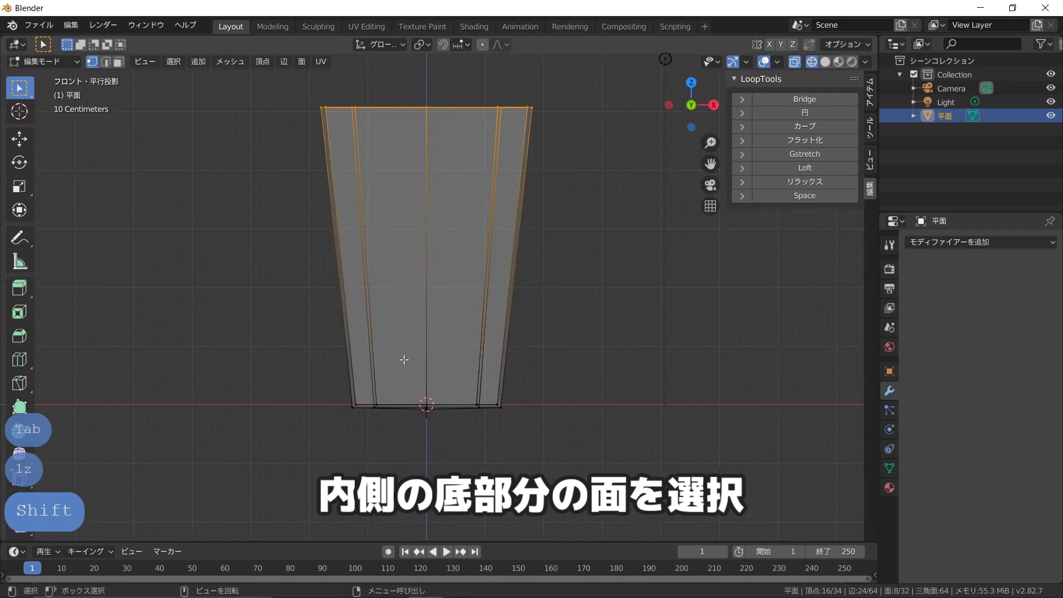
scroll(404, 361, up, 1)
scroll(403, 361, down, 1)
key(z)
click(542, 300)
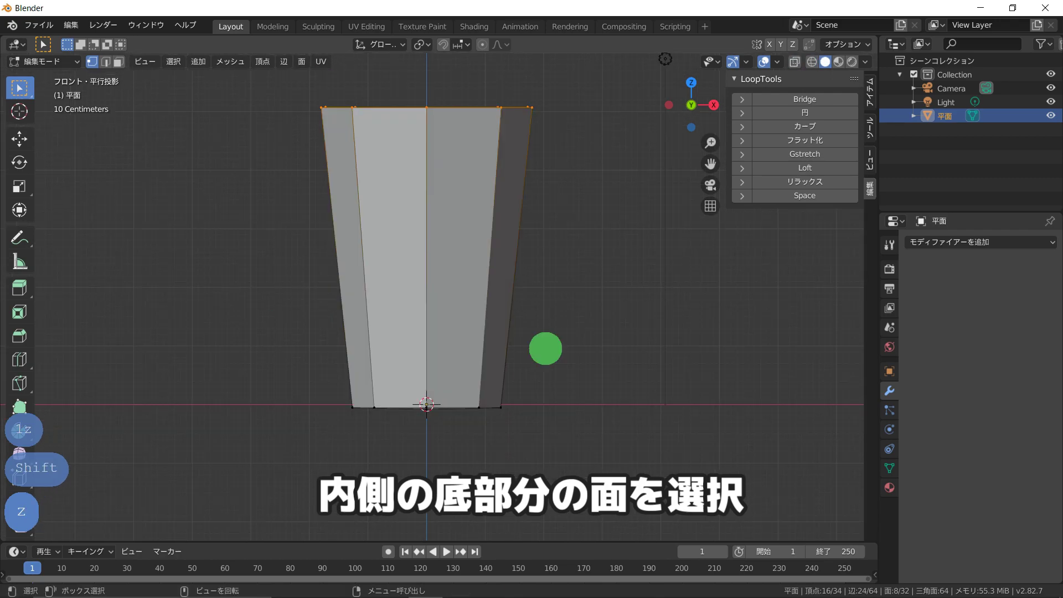
middle_drag(546, 349, 561, 410)
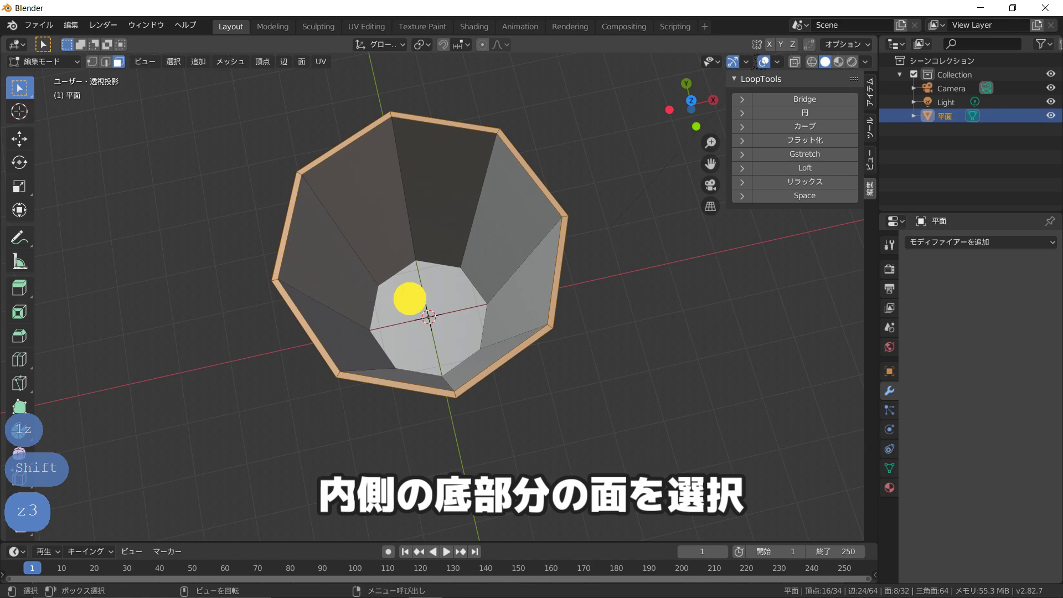
click(470, 338)
key(KP_1)
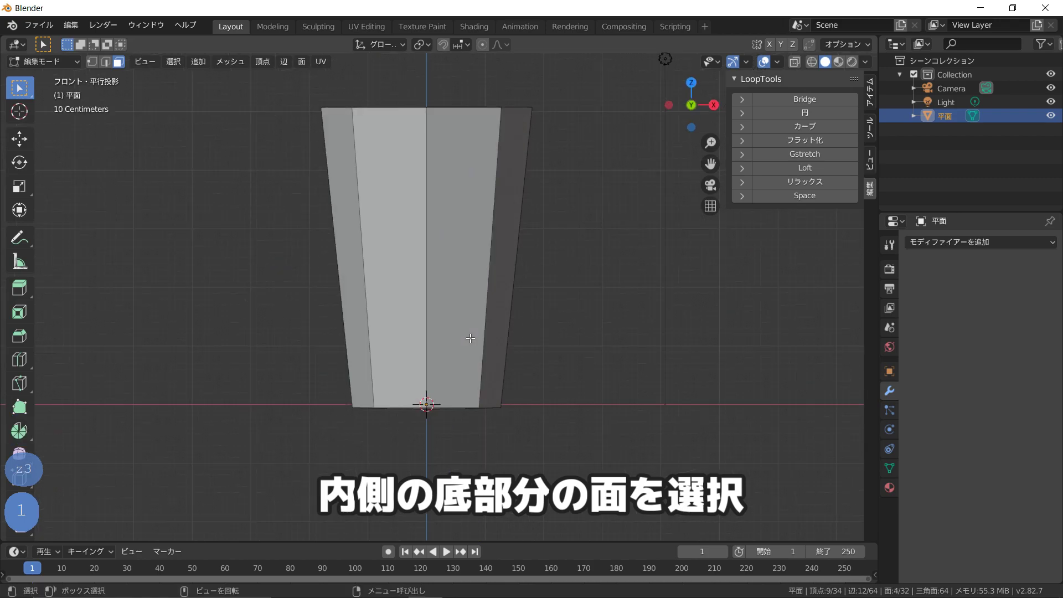
In wireframe shading, raise the selected inner bottom faces about 0.54 m along Z, and return to solid shading in Object Mode
key(z)
click(414, 334)
scroll(455, 332, up, 2)
key(g)
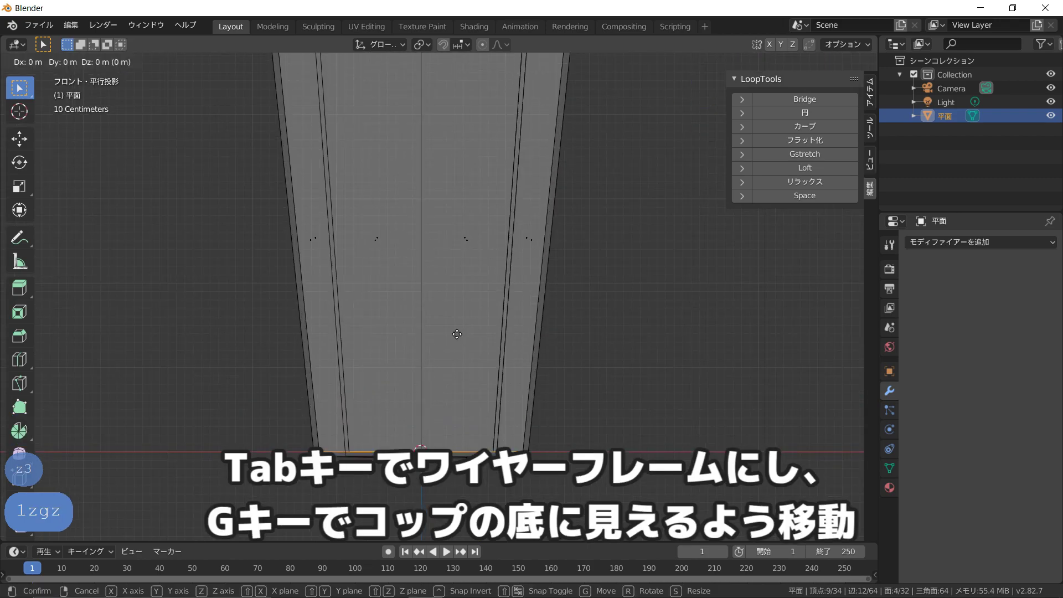
key(z)
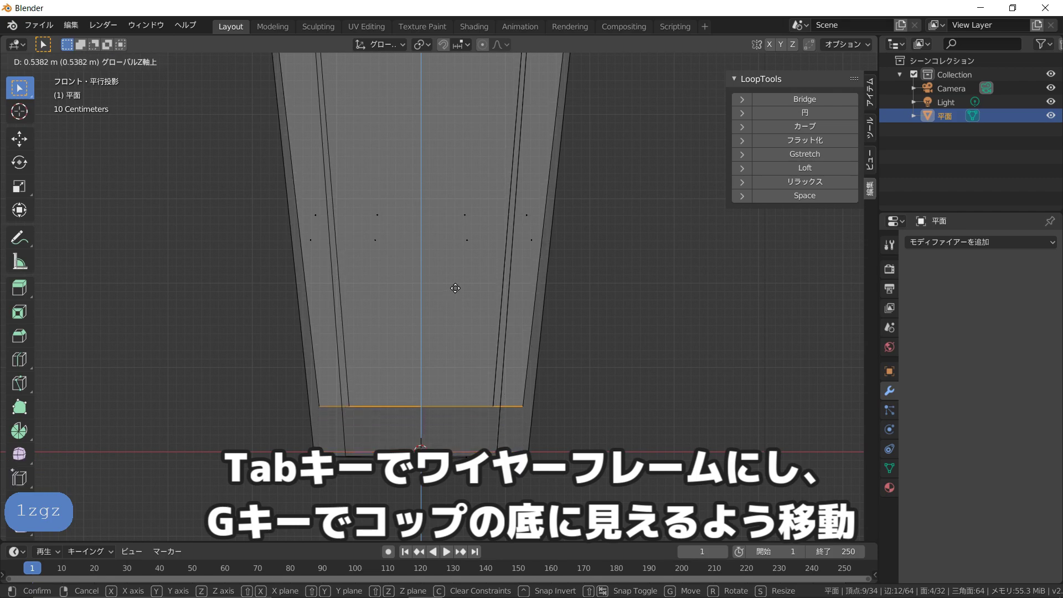
click(456, 288)
scroll(455, 288, down, 3)
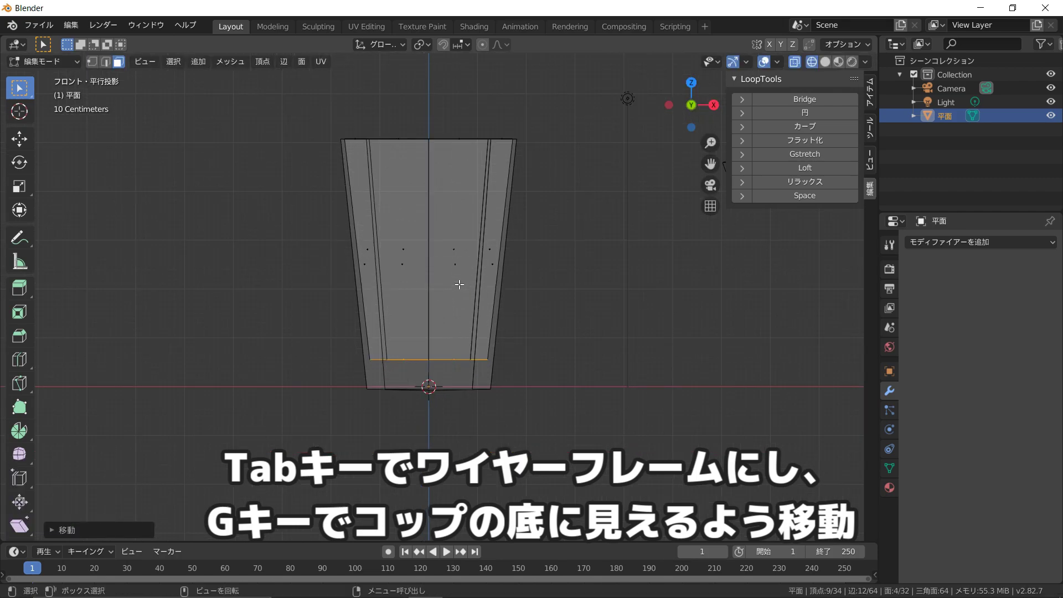
key(Tab)
key(z)
click(521, 284)
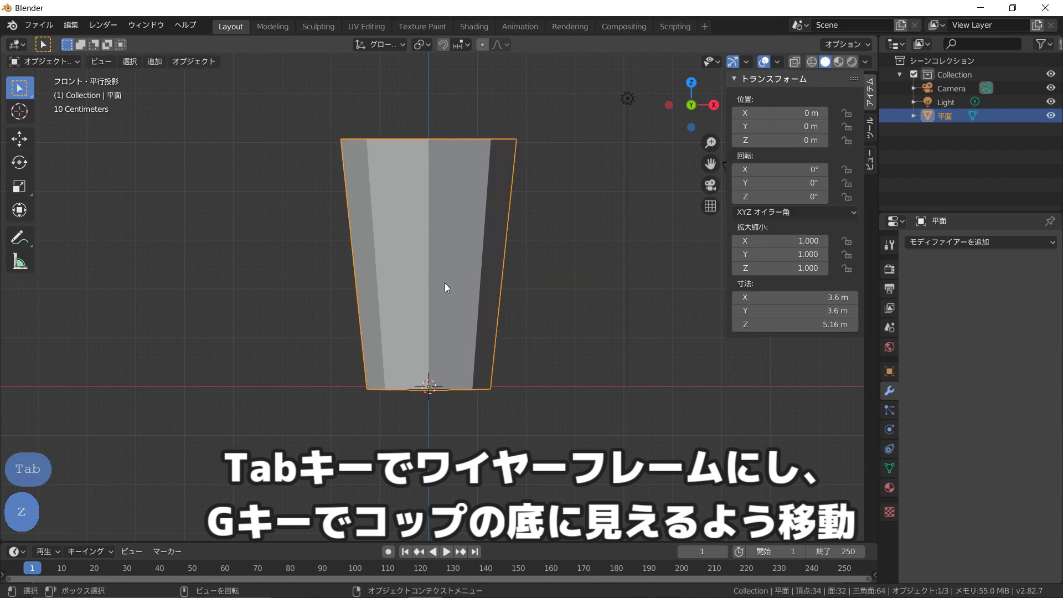
In Edit Mode, add a horizontal loop cut around the cup's outer wall and slide it down near the base
key(ctrl+r)
key(Tab)
key(ctrl+r)
click(378, 265)
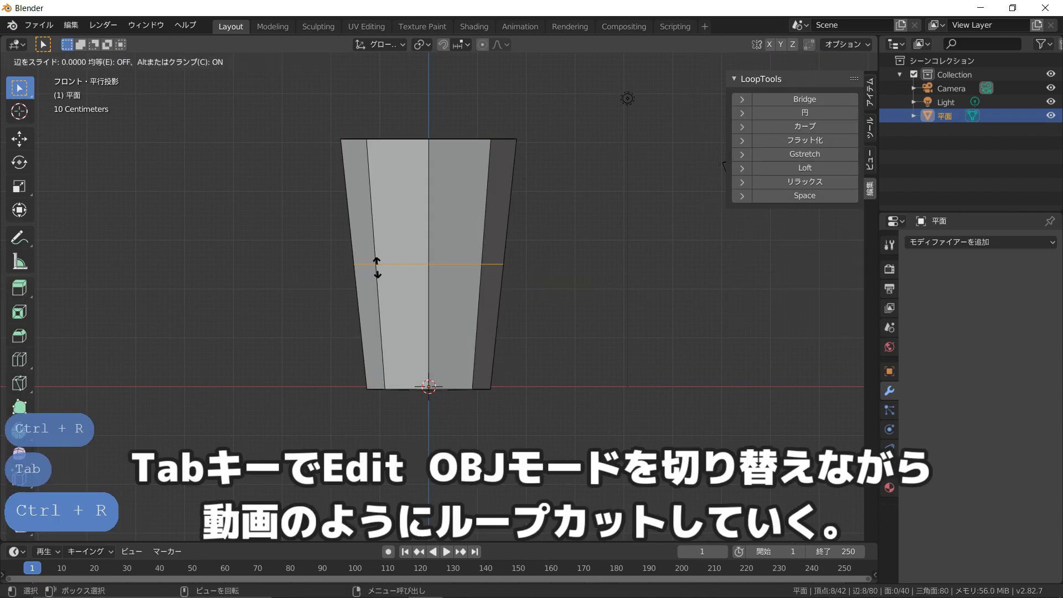
click(394, 341)
In wireframe shading, edge-slide the lower outer loop level with the raised inner bottom, and restore solid shading
key(z)
click(333, 351)
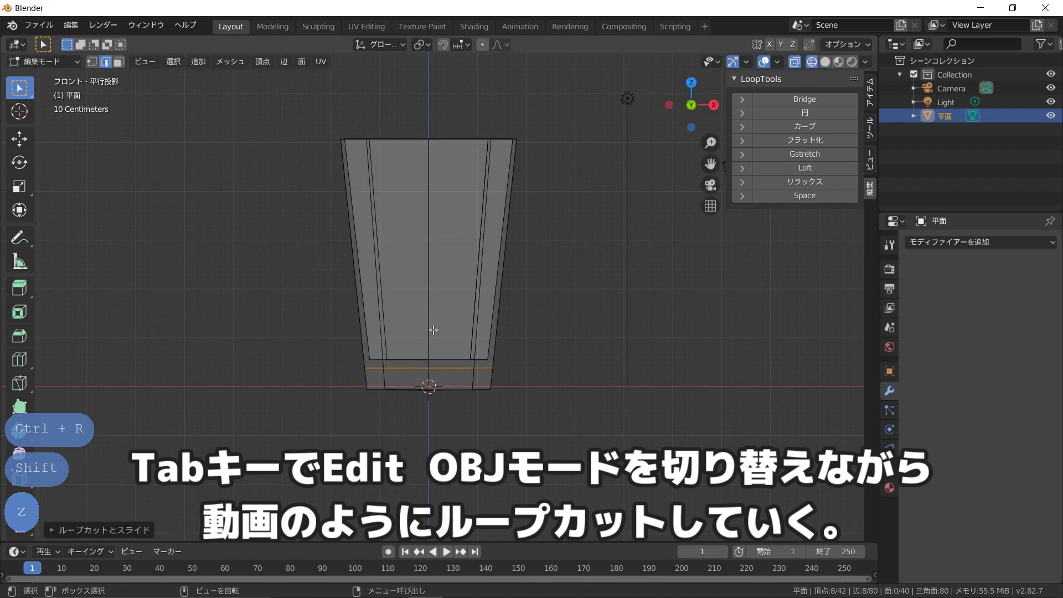
scroll(432, 329, up, 3)
key(g)
key(g)
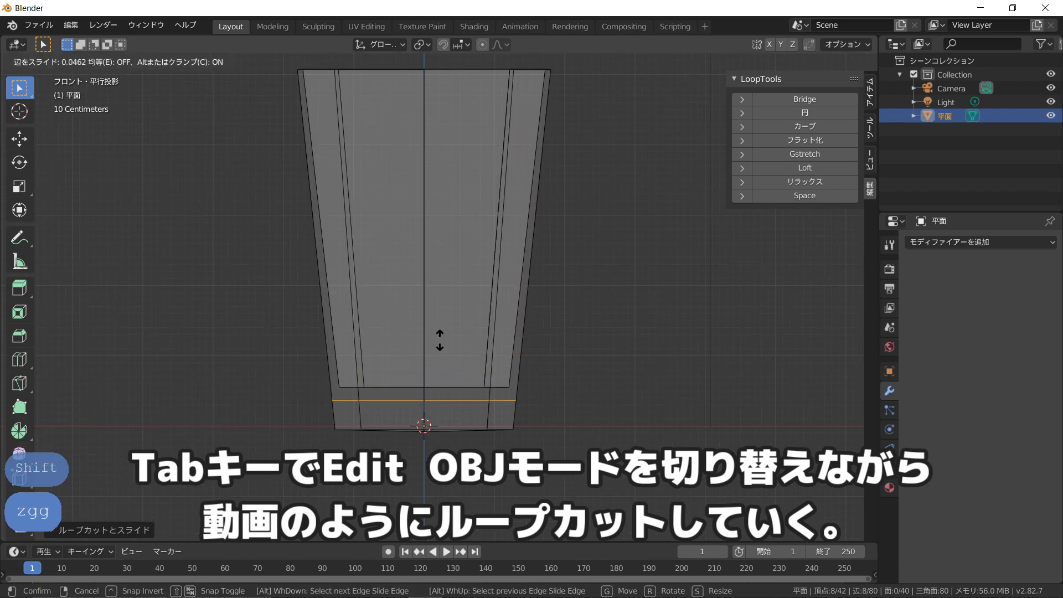
click(457, 189)
scroll(469, 215, down, 2)
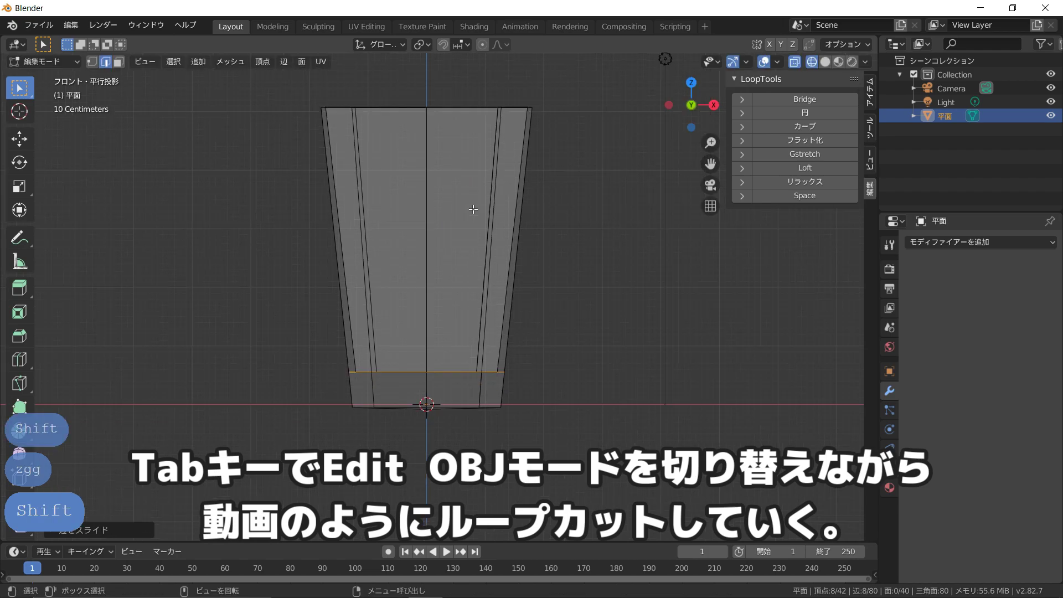
key(z)
click(499, 227)
Add another horizontal loop cut around the outer wall and slide it up to just below the rim
key(ctrl+r)
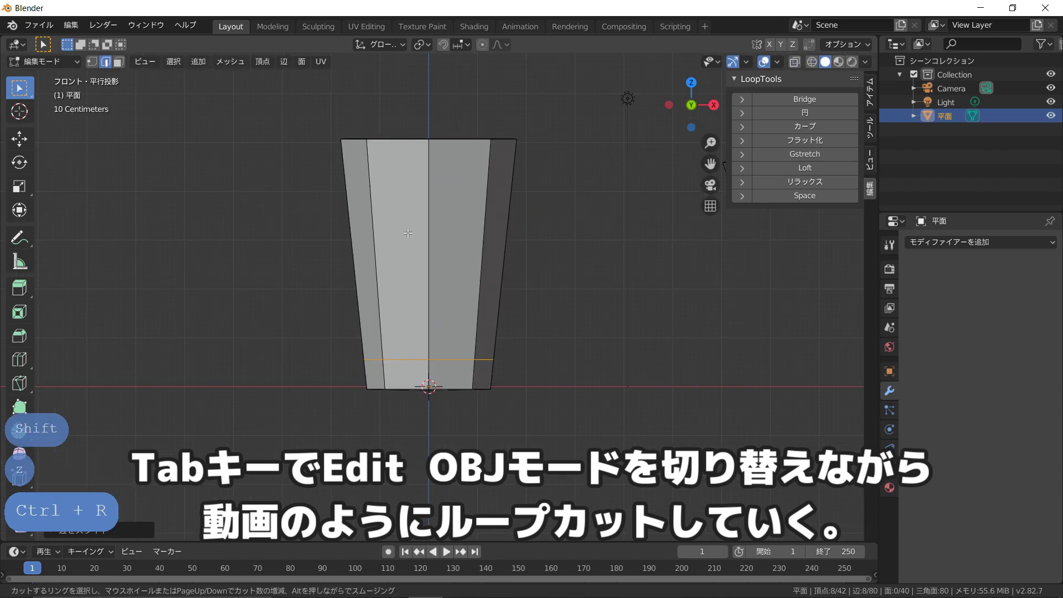
click(433, 229)
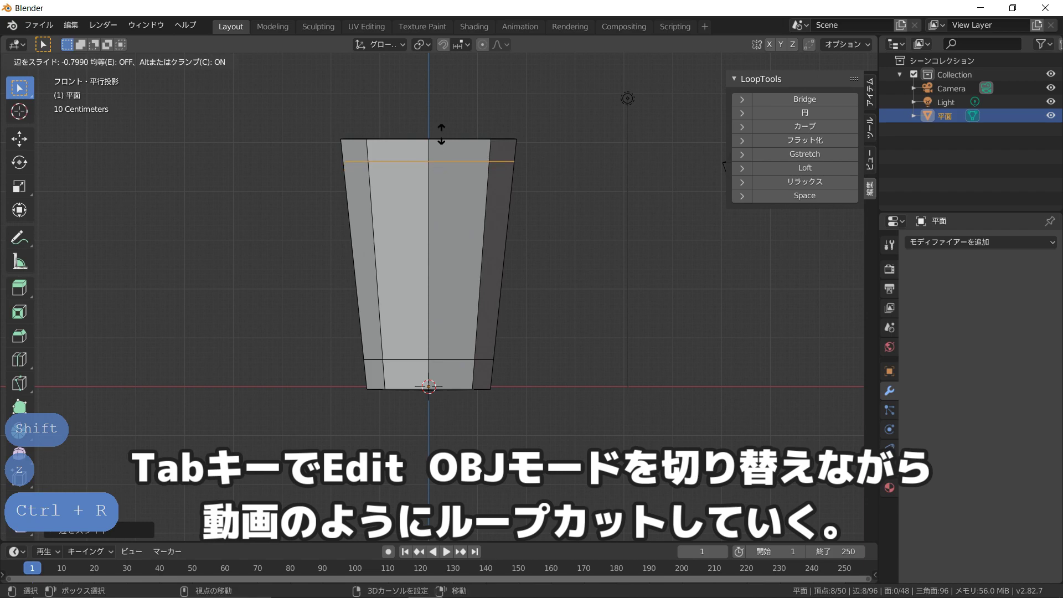
shift+click(725, 165)
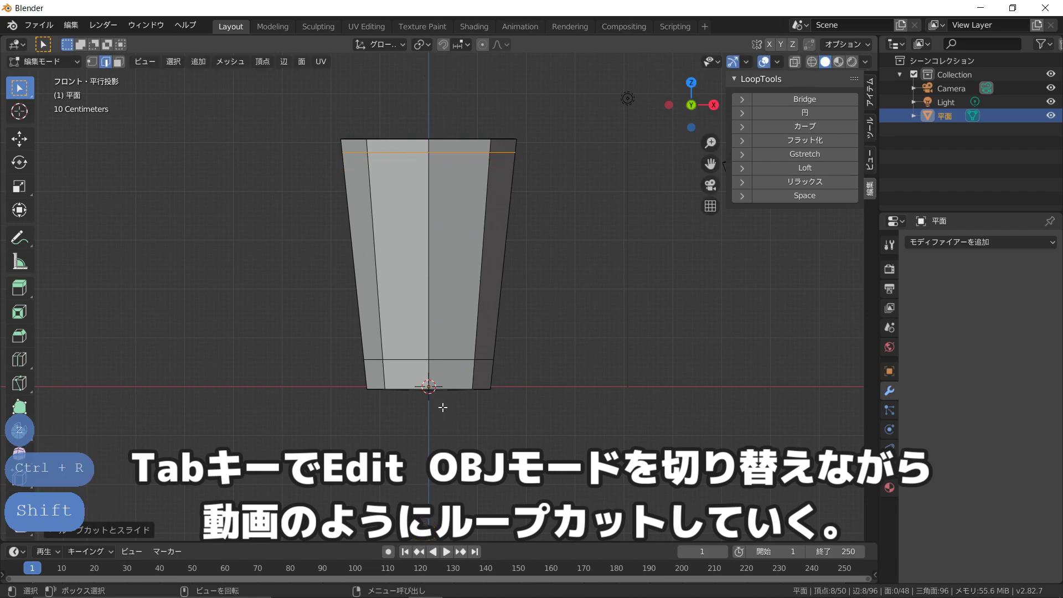
middle_drag(443, 408, 457, 347)
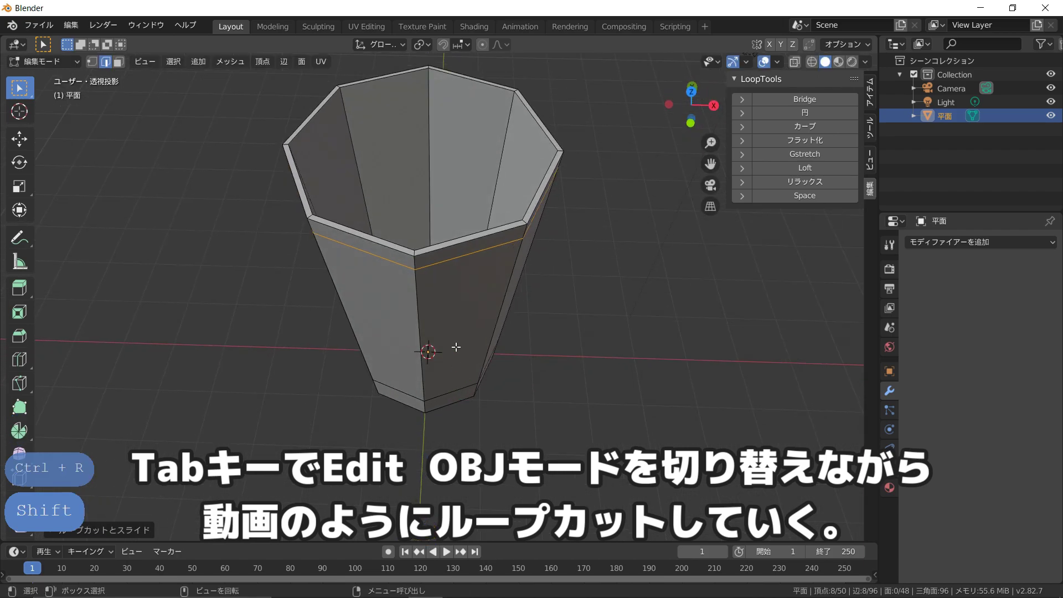
key(shift+r)
click(427, 180)
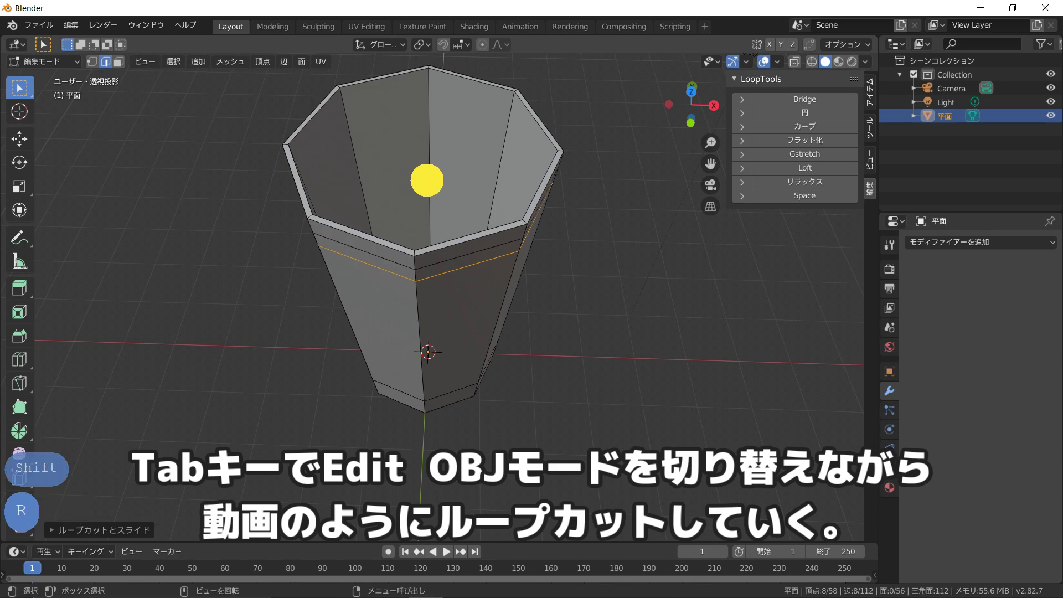
key(ctrl+z)
key(ctrl+z)
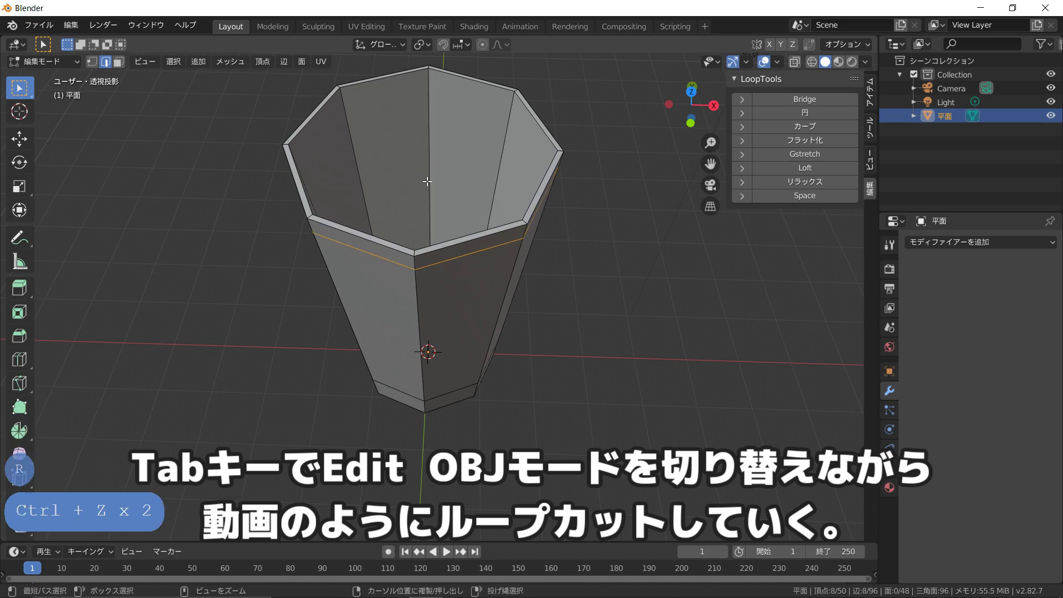
Add a horizontal loop cut around the cup's inner wall, leaving it centred without sliding
mouse_move(434, 204)
middle_down()
mouse_move(437, 228)
mouse_move(423, 222)
middle_up()
key(ctrl+r)
click(423, 219)
right_click(424, 221)
In front wireframe view, edge-slide the inner wall's loop down to just above the inner bottom
key(KP_1)
key(z)
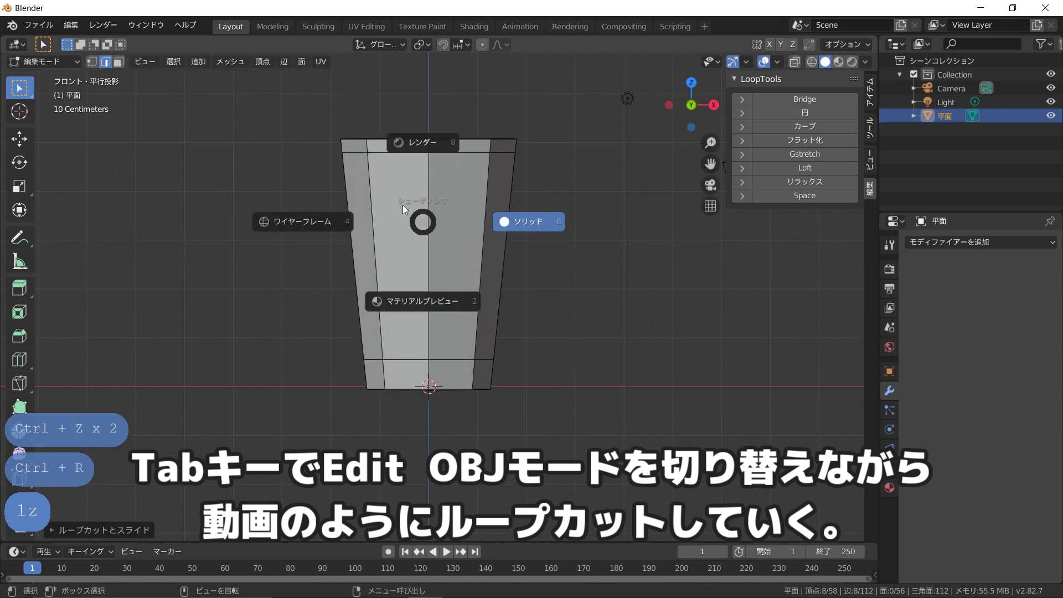
click(330, 220)
key(g)
key(g)
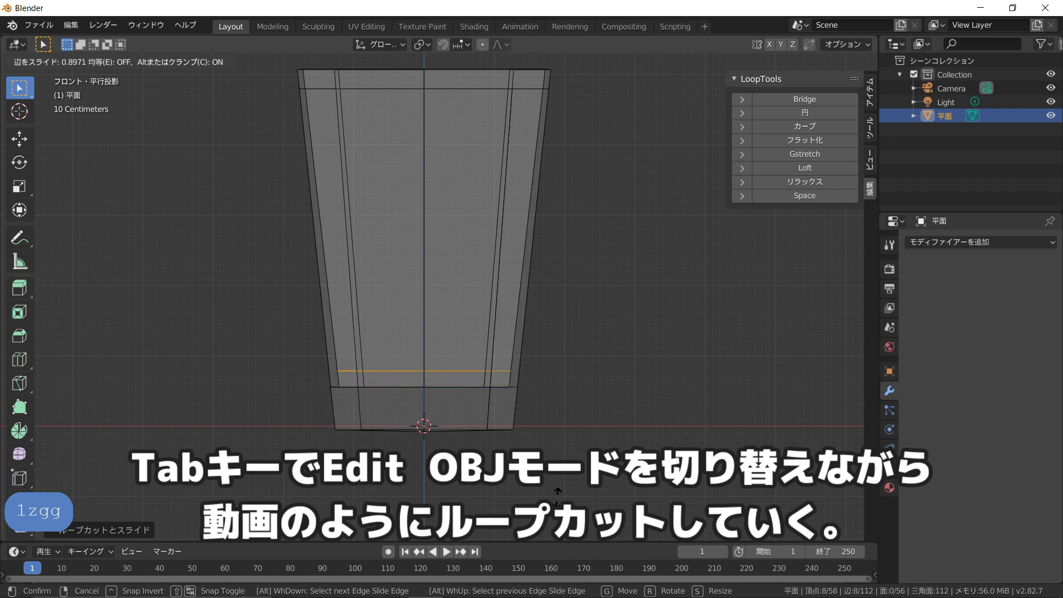
click(551, 456)
In solid shading, add a second loop cut around the inner wall and slide it up near the rim
scroll(546, 373, down, 2)
mouse_move(546, 373)
shift+middle_down()
mouse_move(520, 366)
mouse_move(489, 243)
mouse_move(482, 309)
shift+middle_up()
key(z)
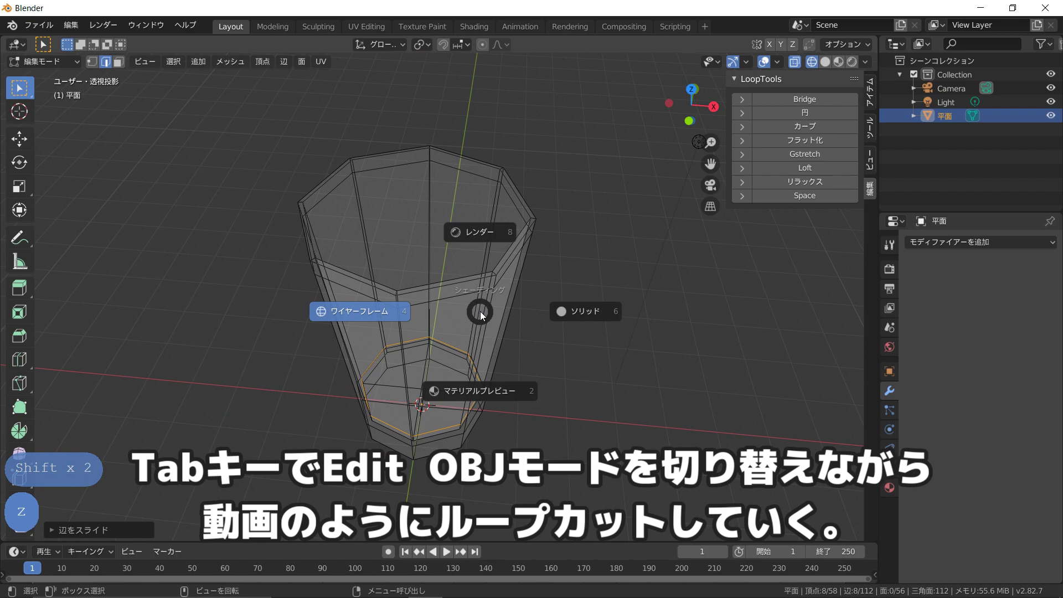
click(586, 309)
key(ctrl+r)
click(423, 233)
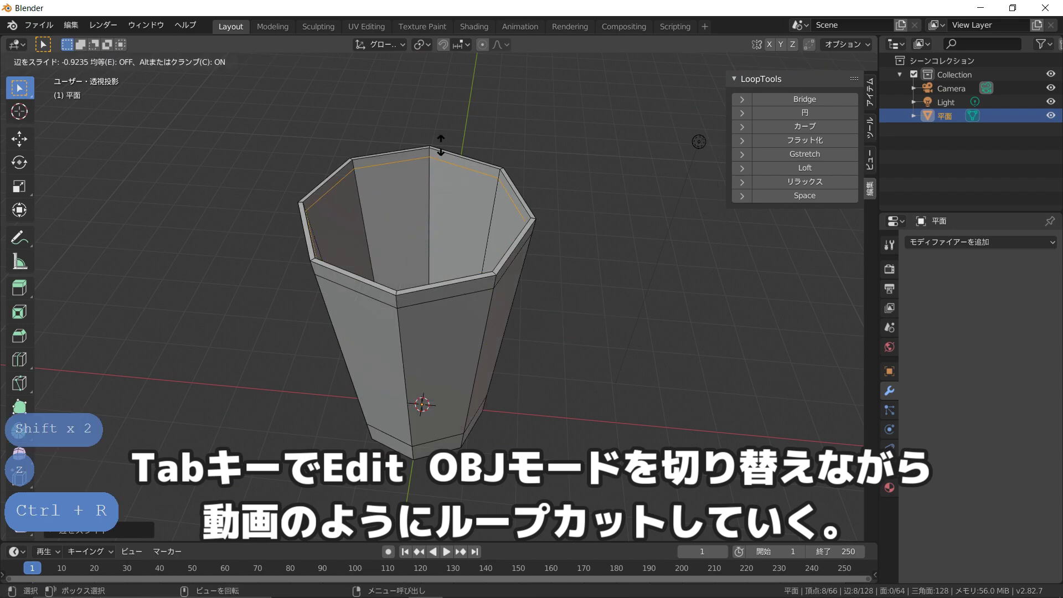
click(439, 157)
In front wireframe view, edge-slide the upper inner loop to about the height of the outer loop below the rim
key(KP_1)
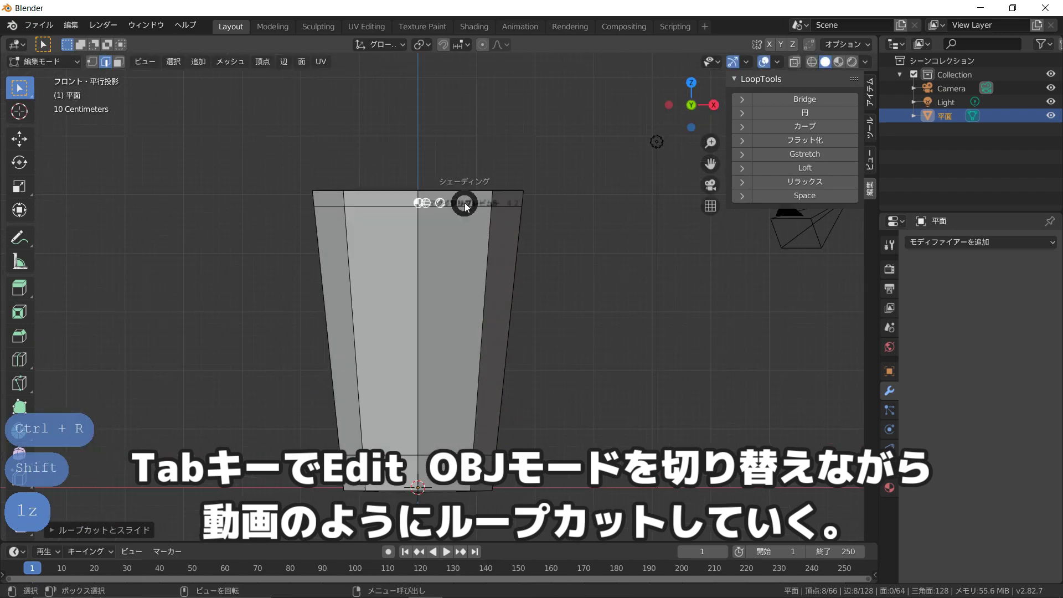
key(z)
click(427, 196)
scroll(418, 186, up, 3)
key(g)
key(g)
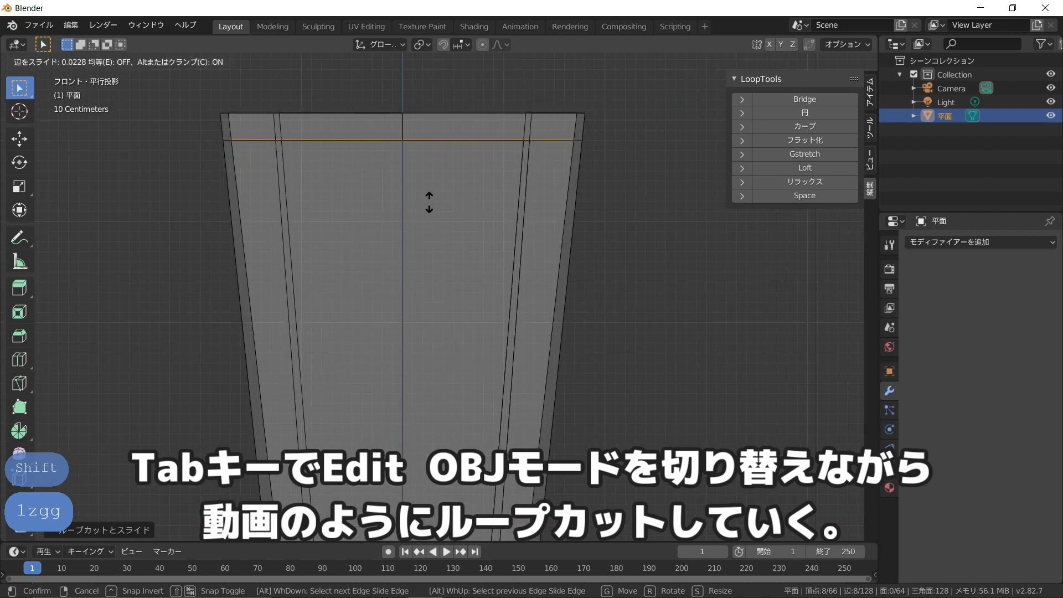
click(429, 202)
Return to solid shading and add a loop cut around the rim's top face, near the middle of its thickness
middle_drag(429, 207, 443, 242)
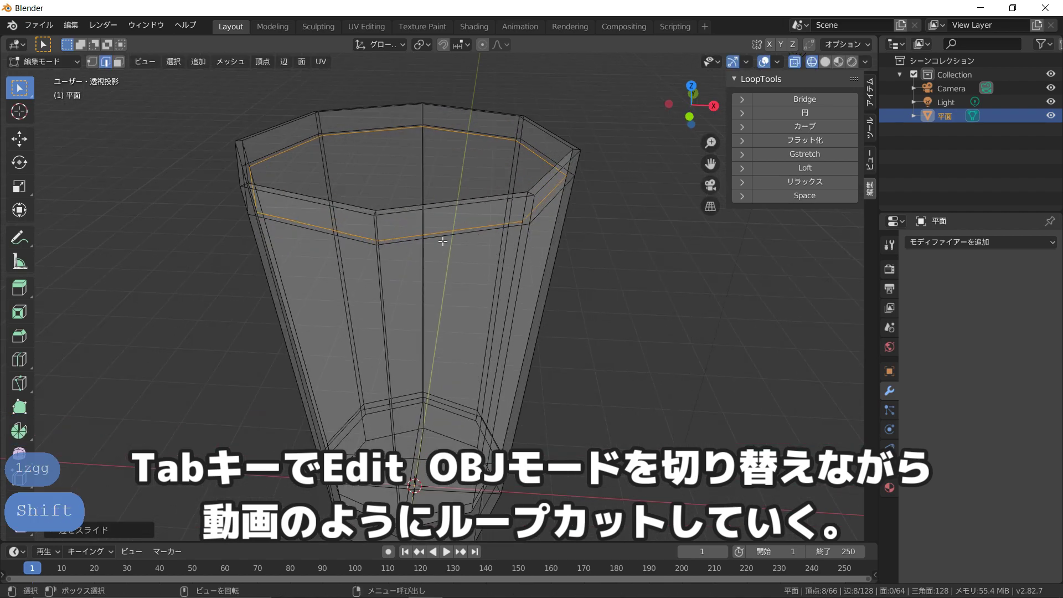
key(z)
click(508, 242)
scroll(366, 252, up, 5)
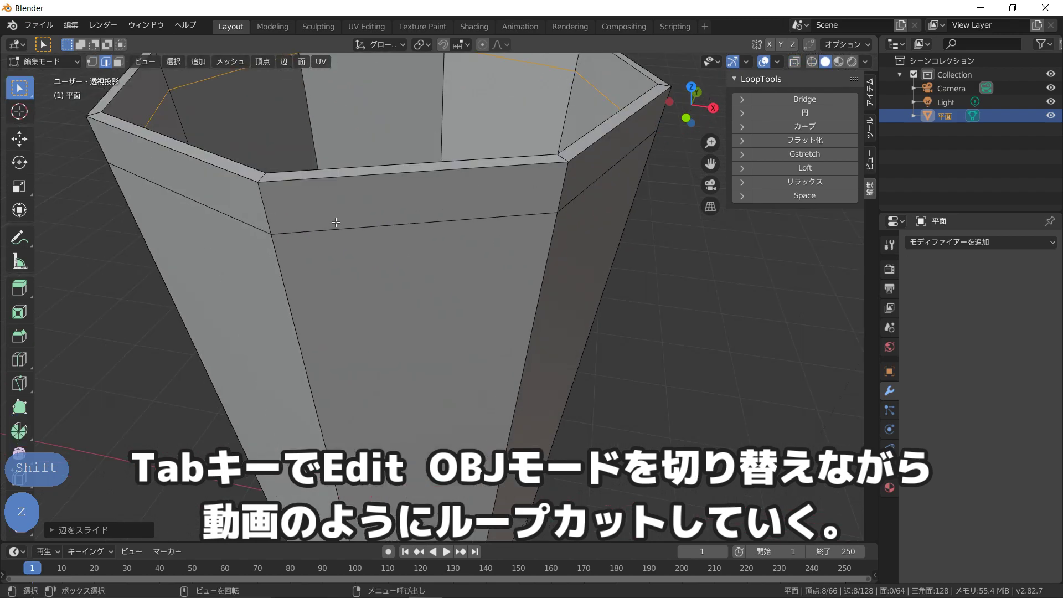
key(ctrl+r)
click(261, 179)
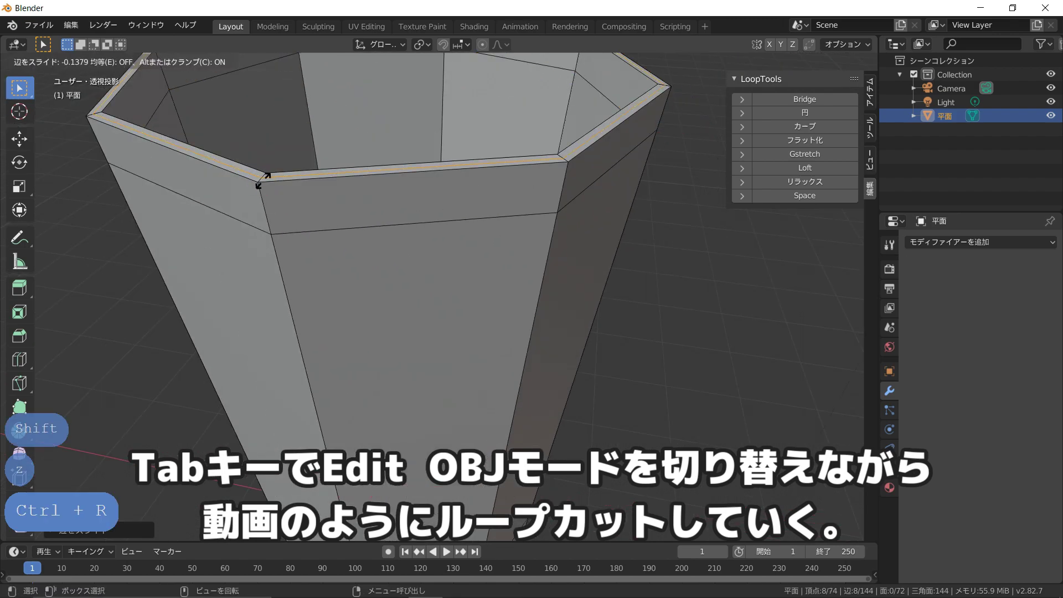
click(261, 178)
Raise the rim's new edge loop about 0.022 m along Z
scroll(373, 191, down, 2)
key(g)
key(z)
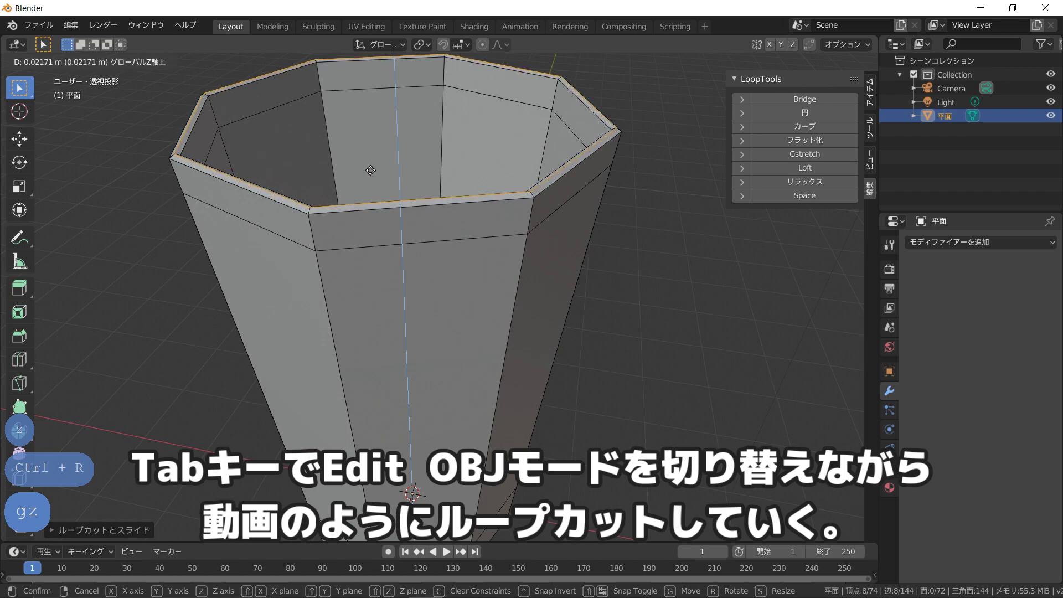
click(371, 170)
In Object Mode, add a Subdivision Surface modifier with level 2 to the cup
scroll(371, 177, down, 3)
shift+middle_drag(432, 273, 480, 237)
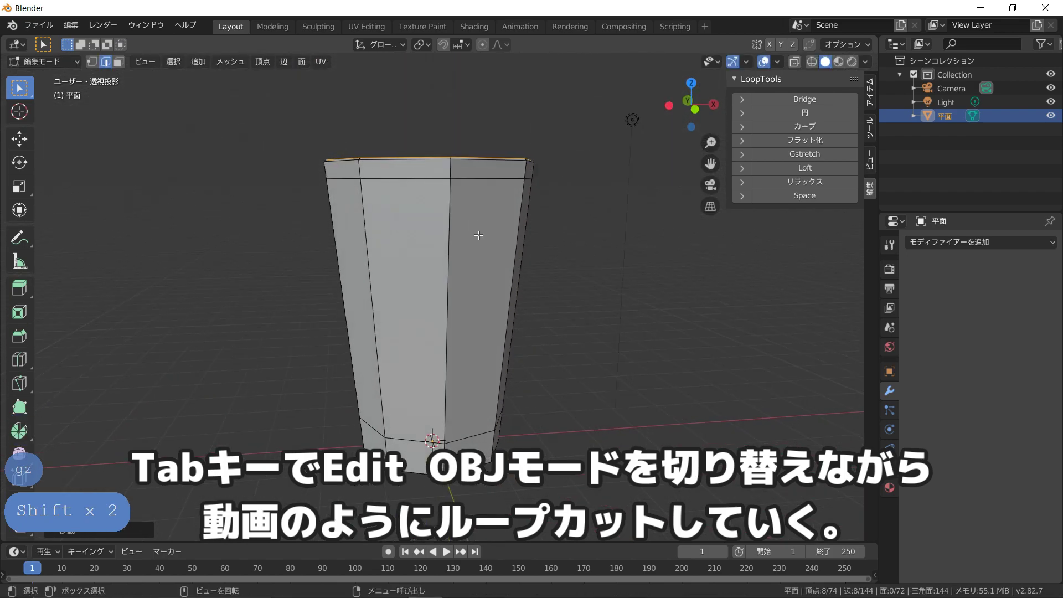
key(z)
click(554, 232)
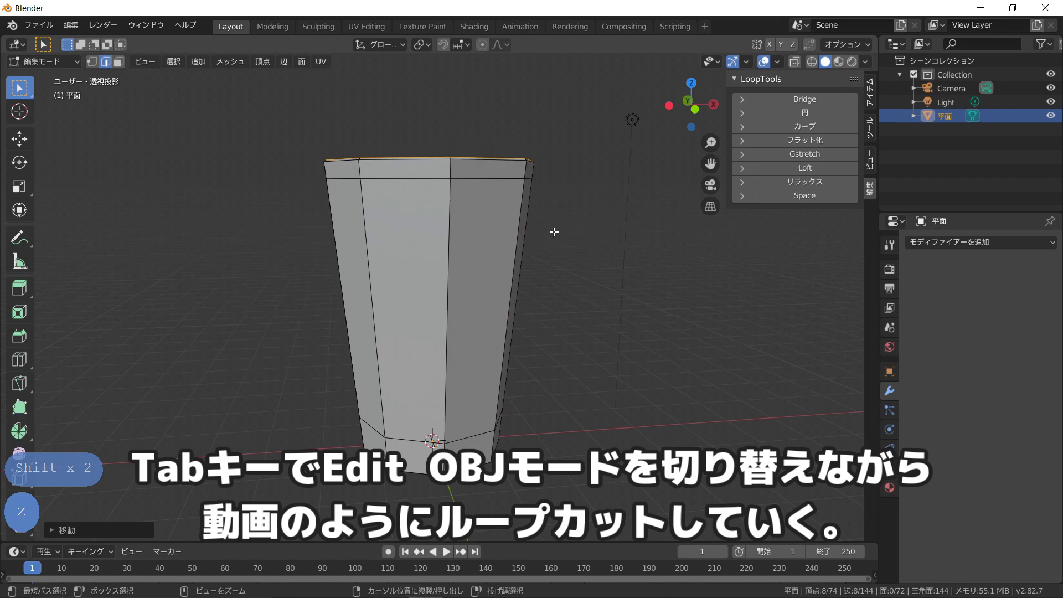
key(ctrl+2)
key(Tab)
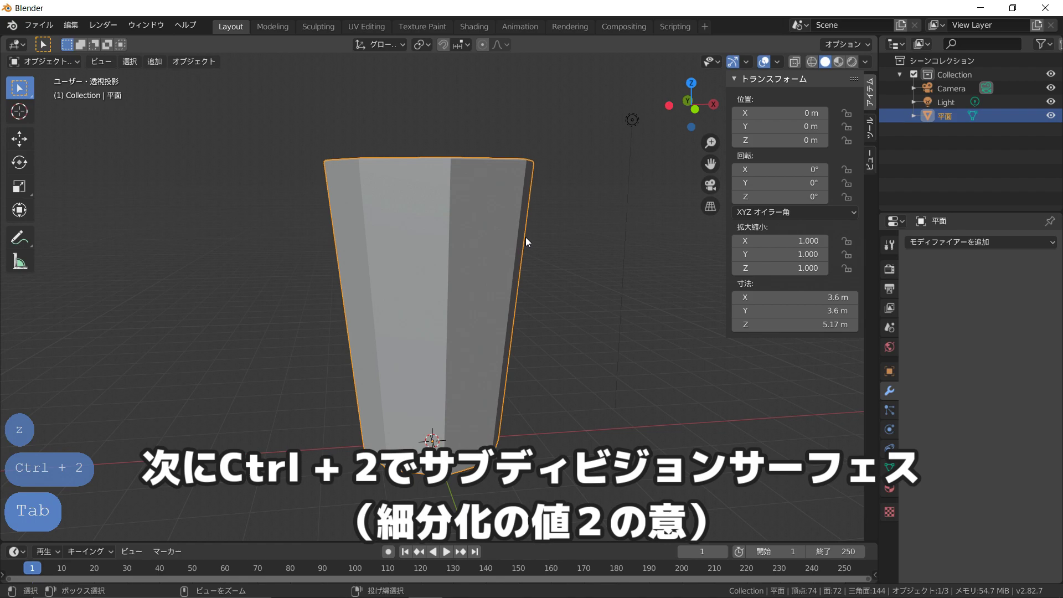
key(ctrl+2)
In Edit Mode, select the cup's four inner bottom faces in face selection mode and inset them
middle_drag(526, 237, 514, 332)
key(Tab)
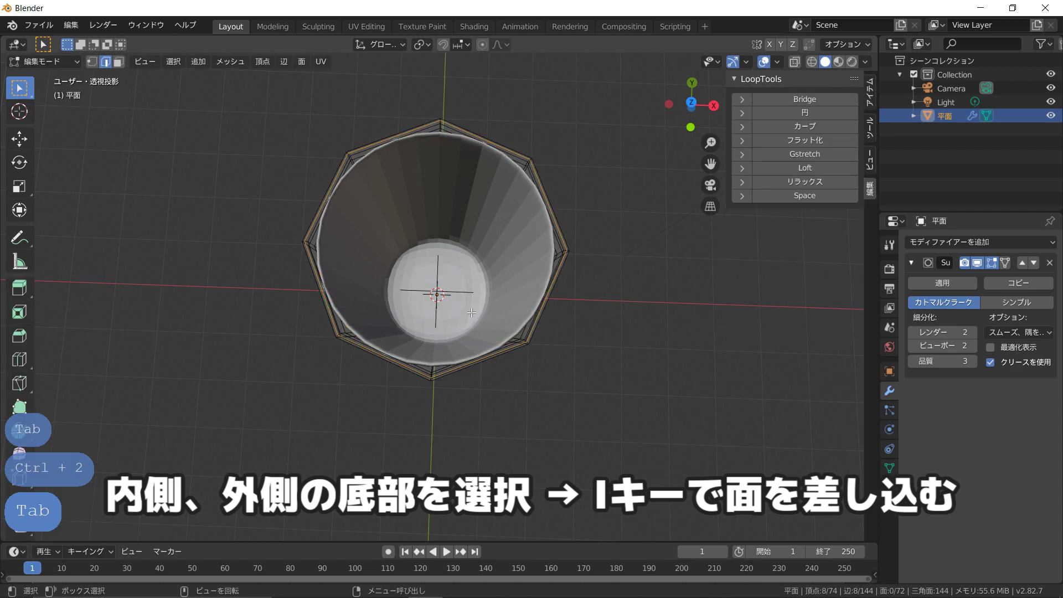
key(3)
click(456, 301)
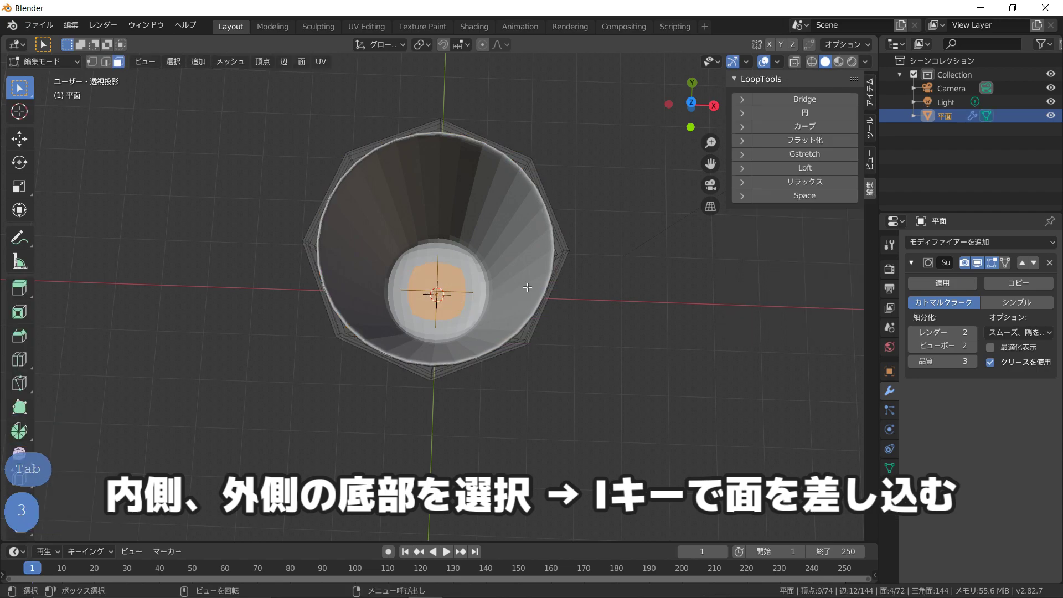
key(i)
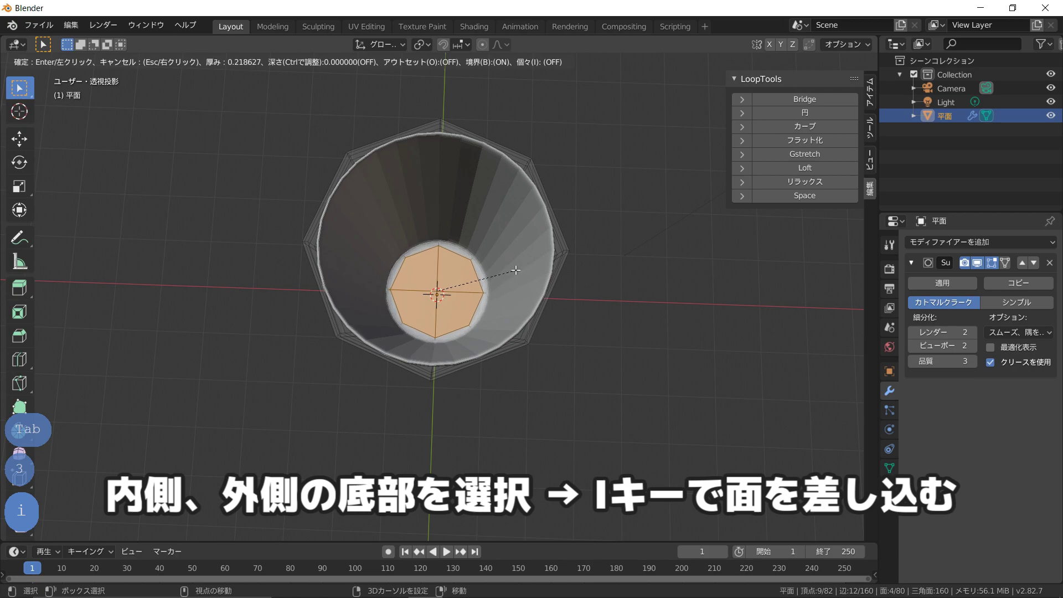
click(501, 269)
Select the four faces on the underside of the cup and inset them slightly within the outer base
scroll(475, 280, down, 2)
middle_drag(474, 280, 475, 109)
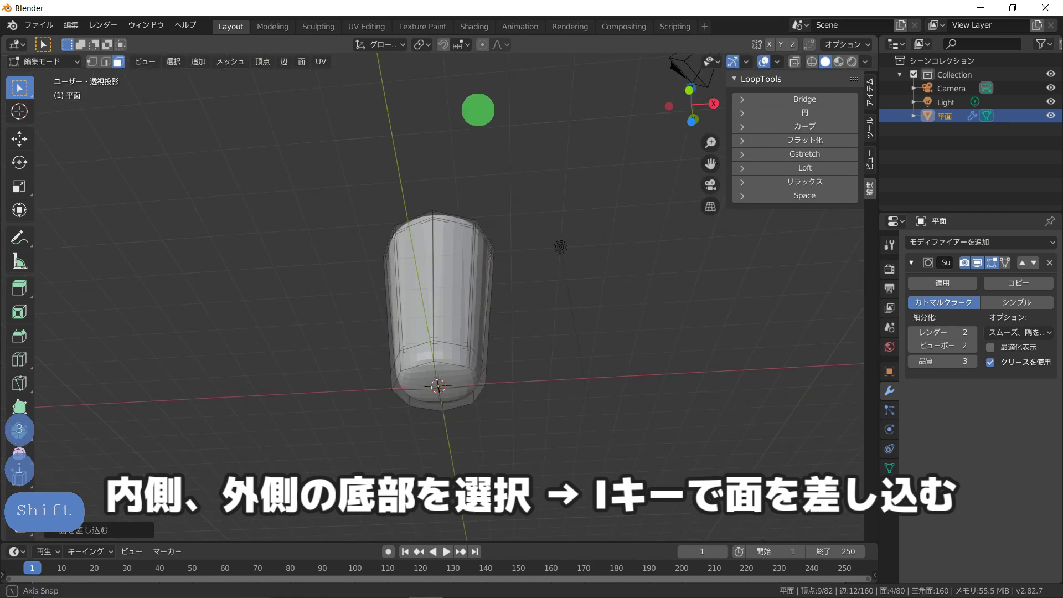
middle_drag(445, 277, 451, 249)
shift+click(465, 316)
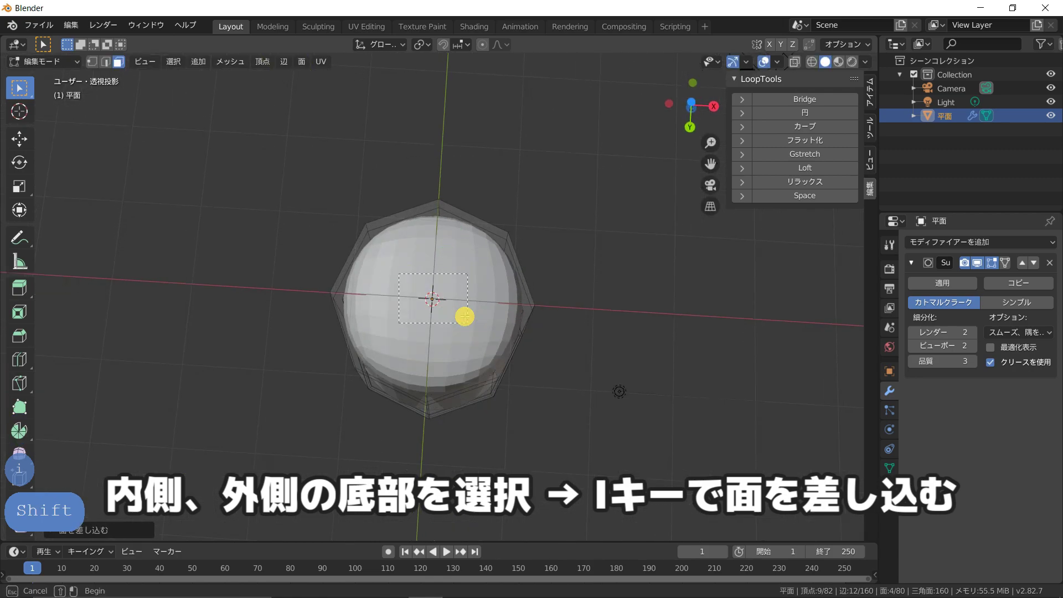
key(i)
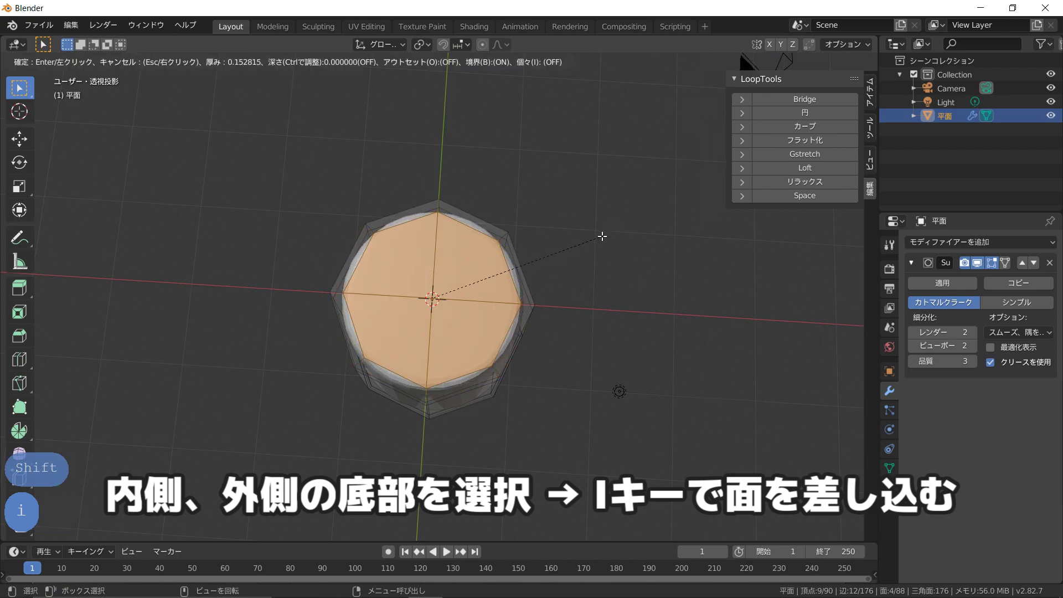
click(545, 264)
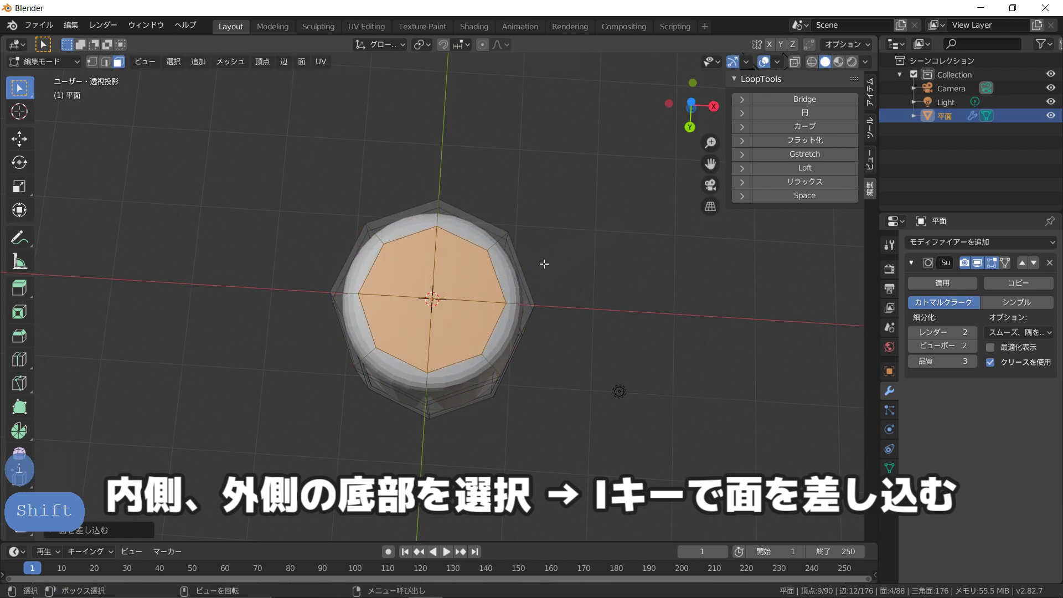
middle_drag(544, 263, 527, 420)
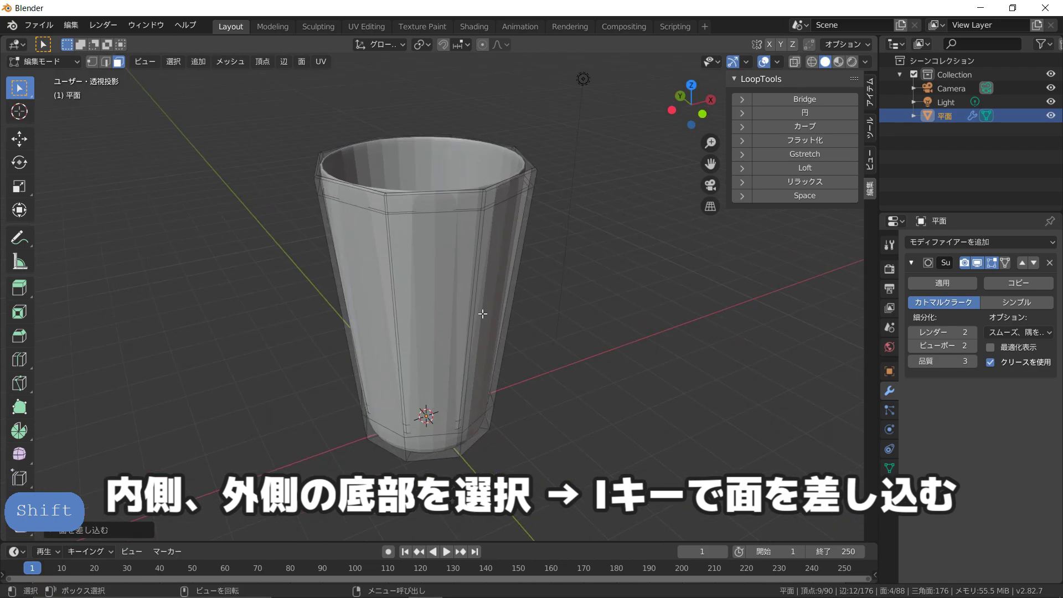
Select all faces of the cup, apply smooth shading to them and return to Object Mode
key(a)
click(302, 62)
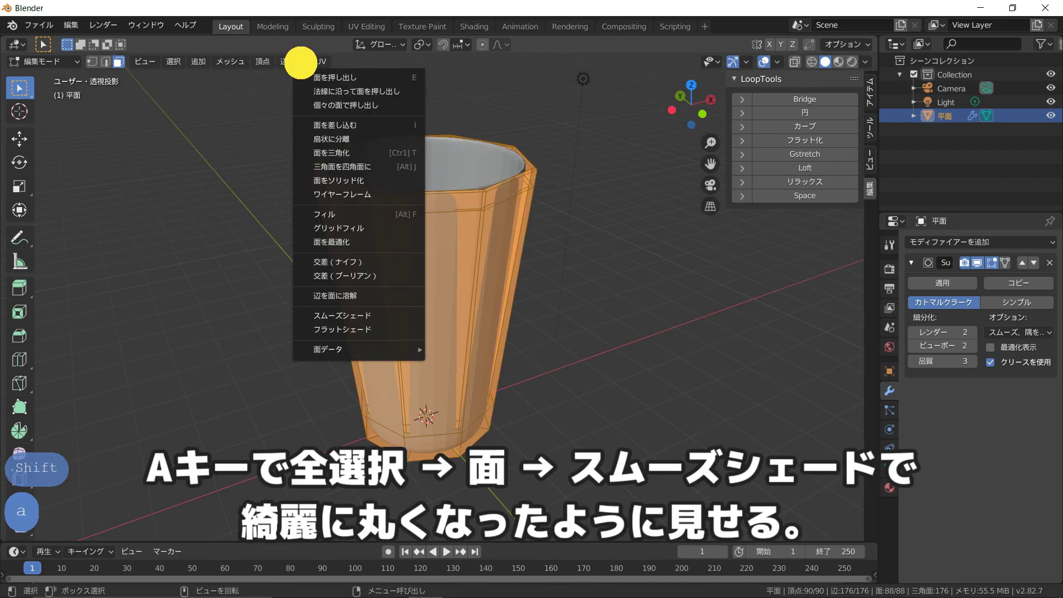
click(354, 316)
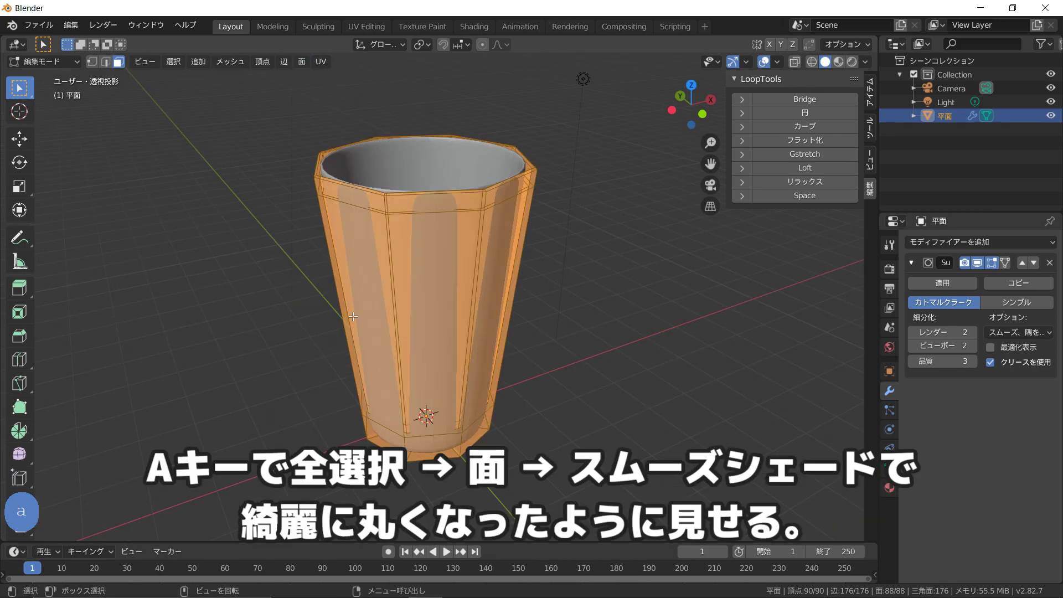
key(Tab)
click(574, 278)
middle_drag(573, 278, 343, 256)
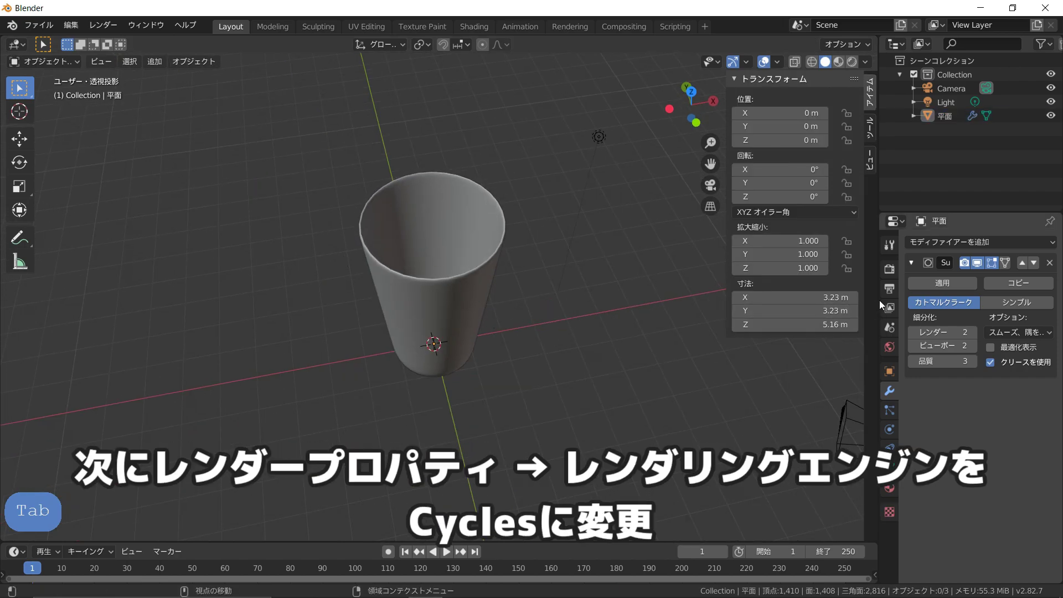
Change the render engine to Cycles and set the viewport samples to 1
click(890, 269)
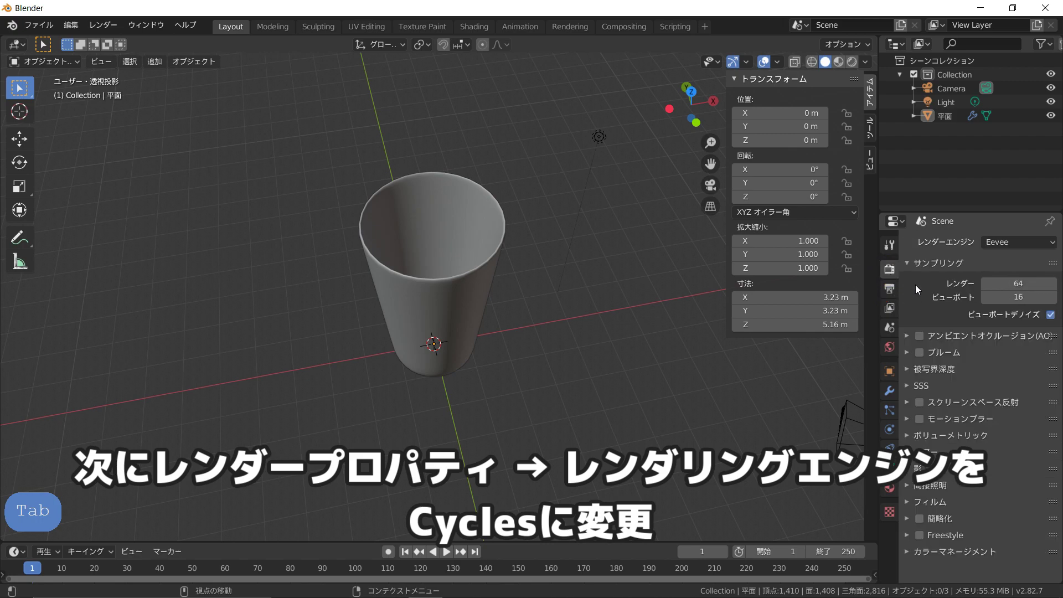
click(1015, 241)
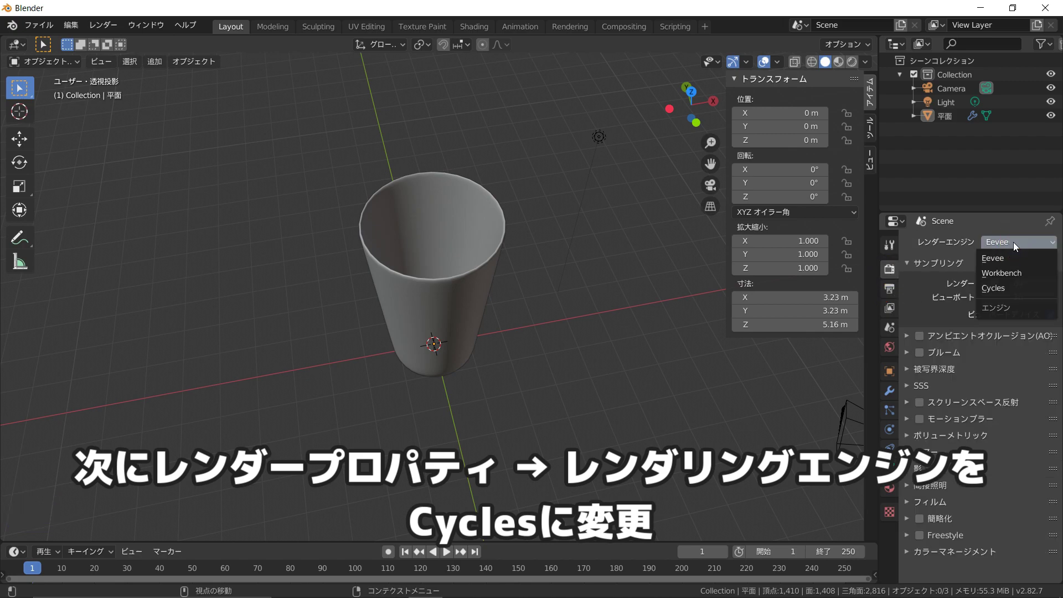
click(1005, 285)
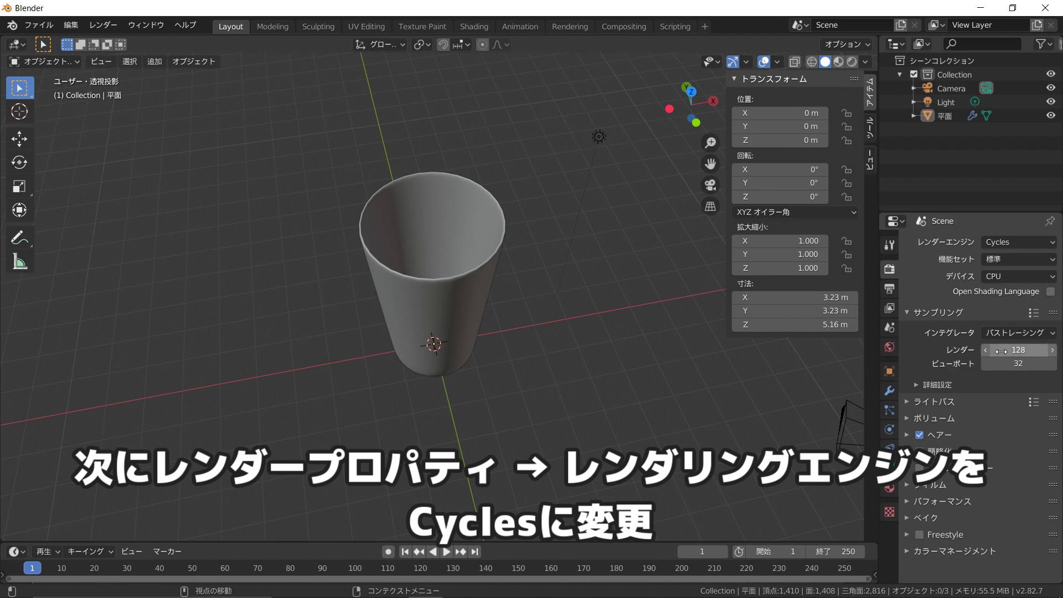
click(1004, 360)
text(1)
key(Return)
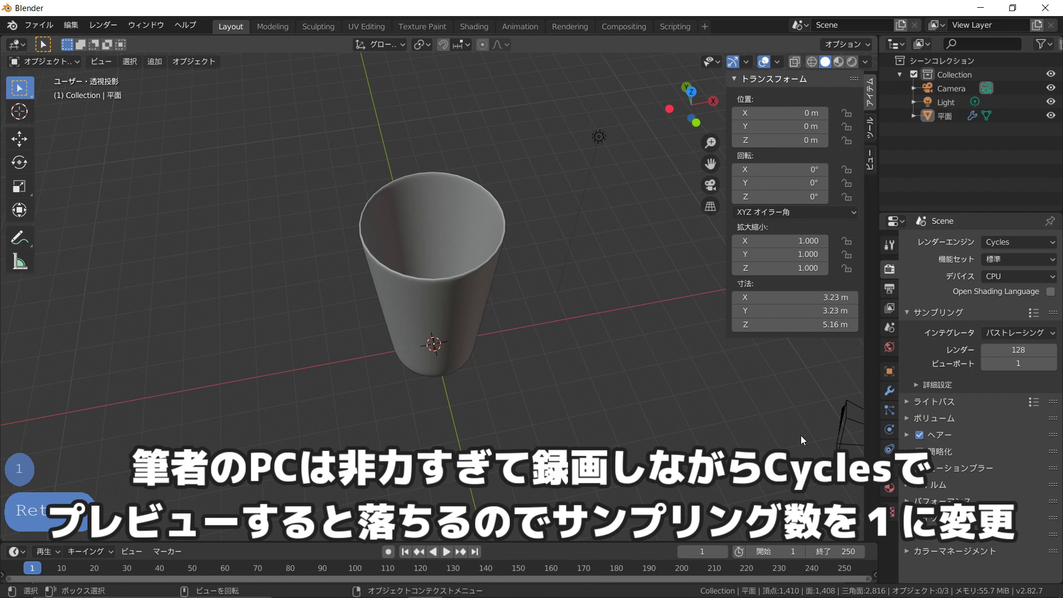
Add a new material to the cup and display the viewport in rendered shading
click(891, 489)
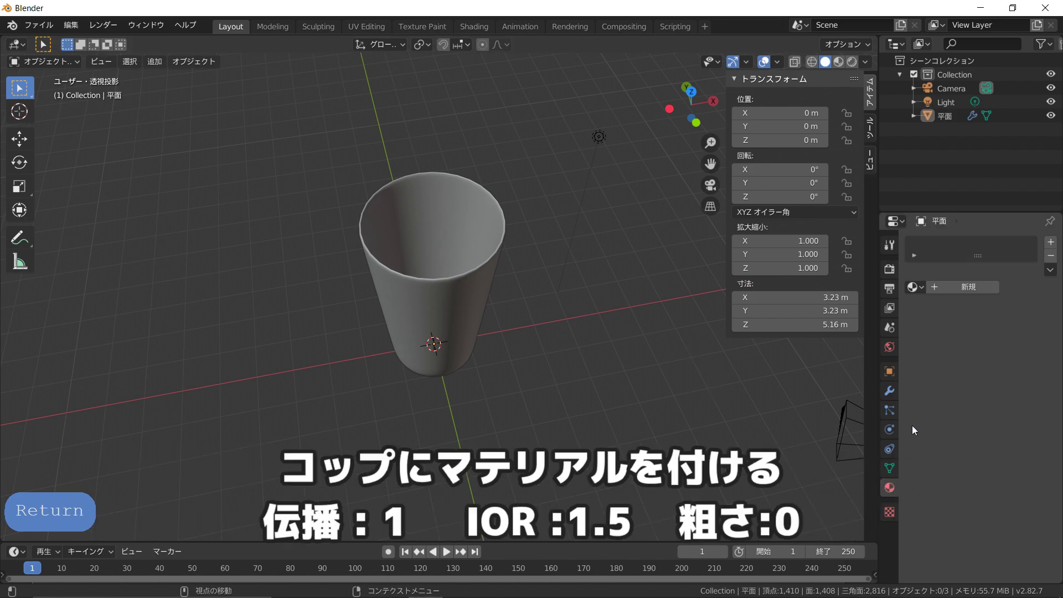
click(943, 289)
key(z)
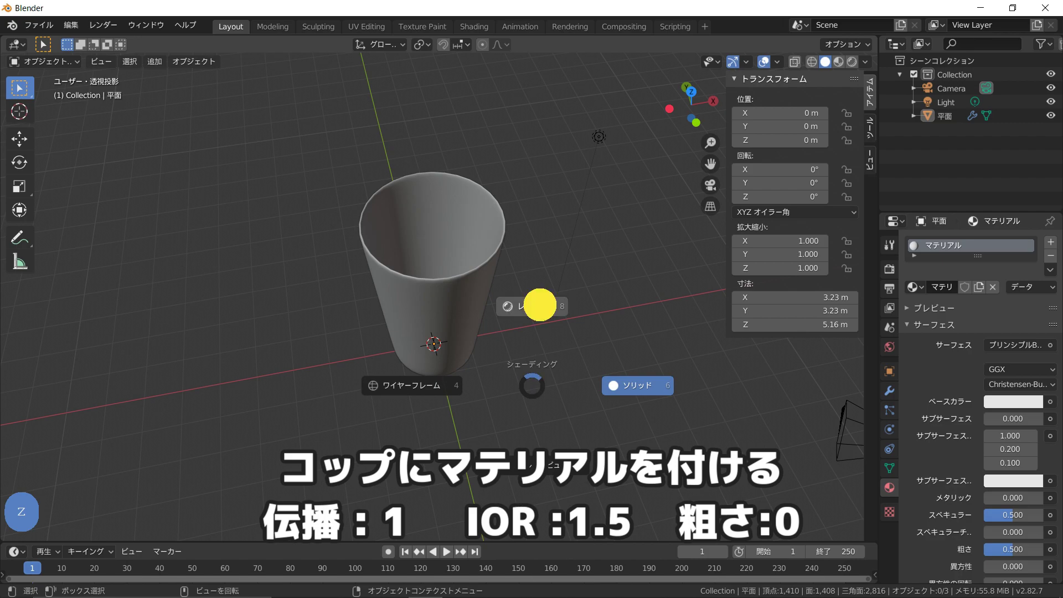
click(540, 304)
mouse_move(529, 330)
middle_down()
mouse_move(562, 250)
mouse_move(567, 311)
middle_up()
scroll(556, 269, down, 1)
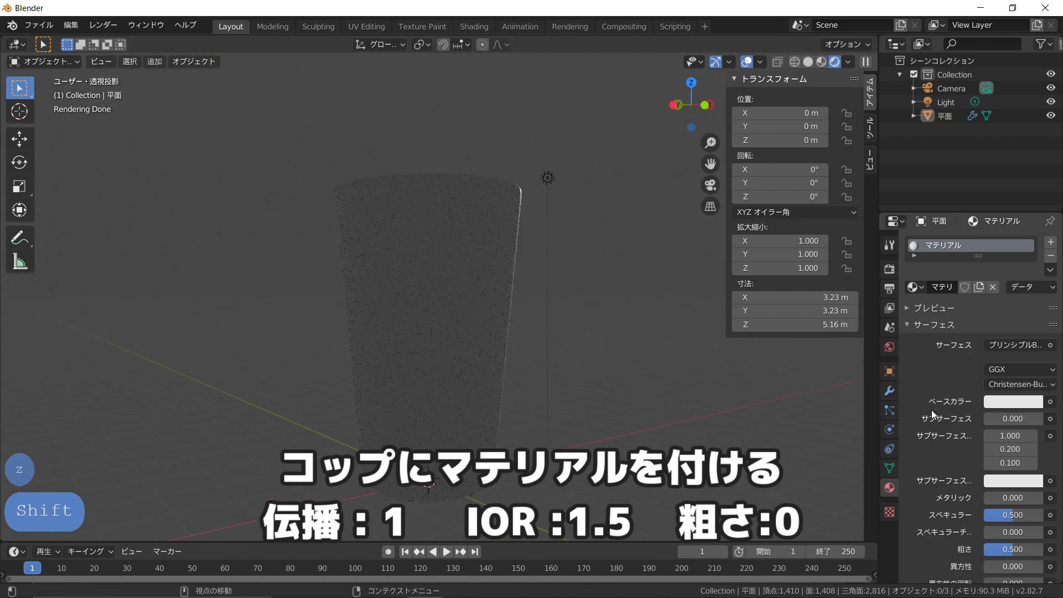
Make the cup's material glass-like with transmission 1, IOR 1.5 and roughness 0
scroll(953, 447, down, 8)
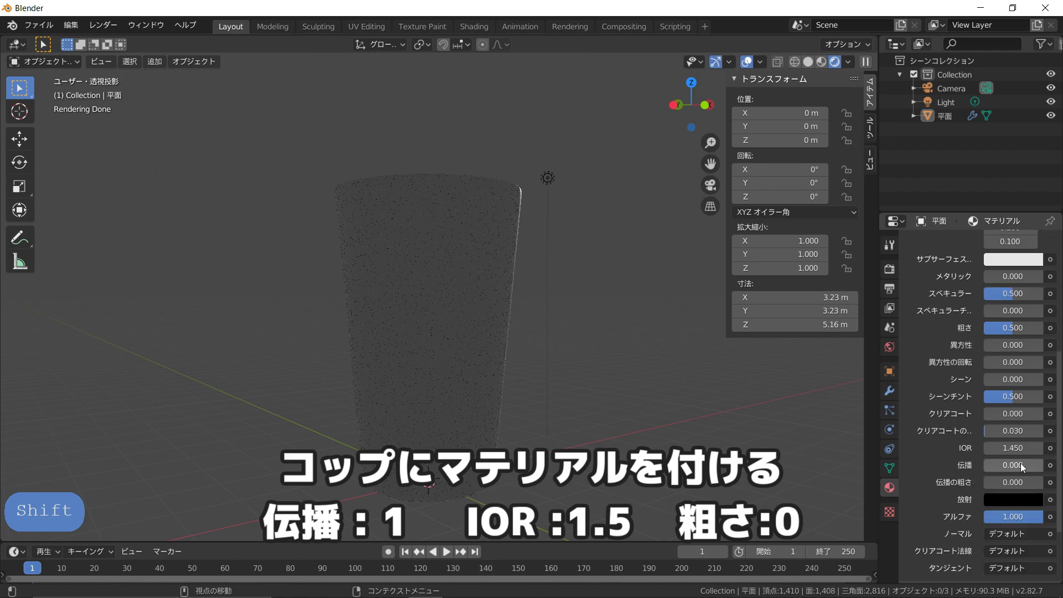
double_click(1021, 464)
text(1)
key(Return)
click(1004, 447)
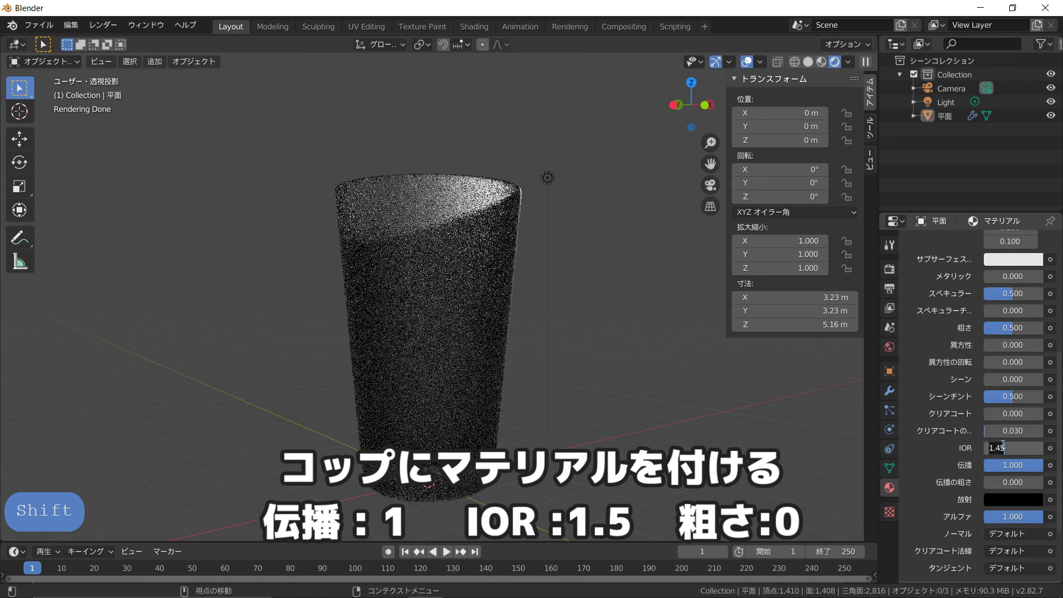
text(1.5)
key(Return)
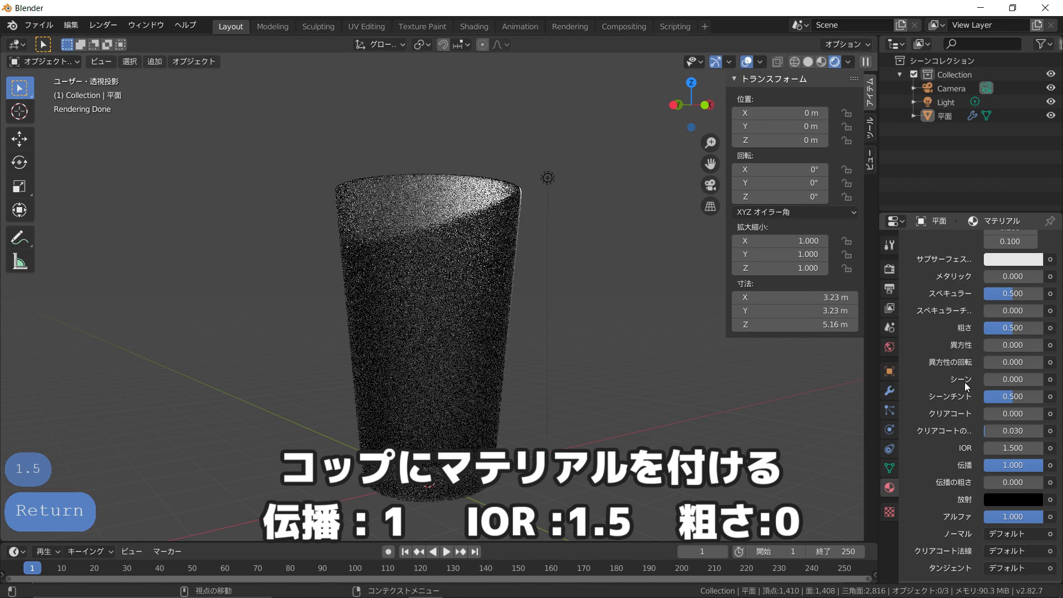
drag(1018, 328, 968, 326)
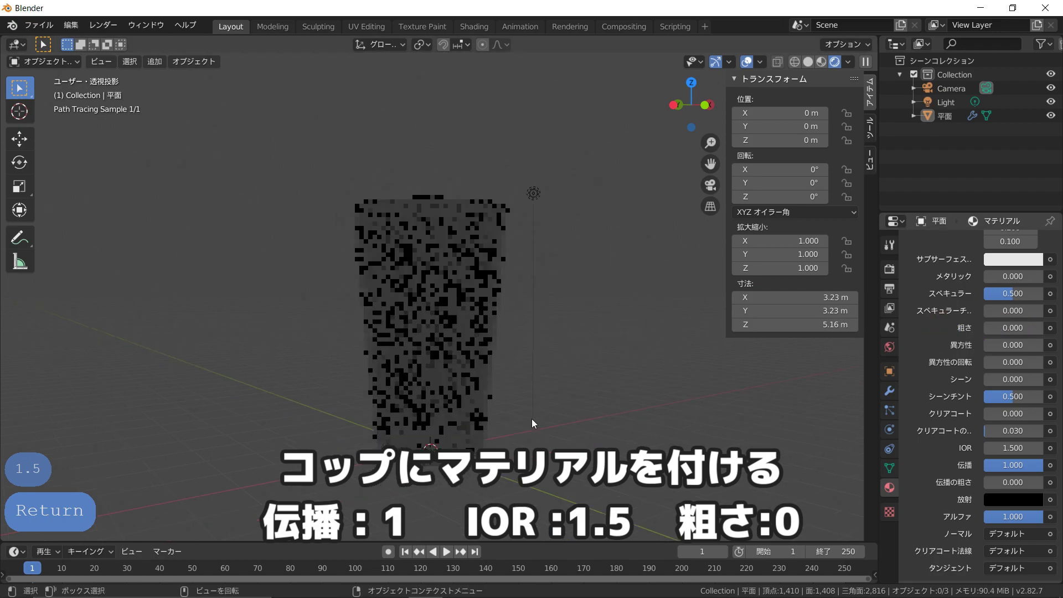
middle_drag(531, 419, 489, 397)
middle_drag(538, 275, 465, 324)
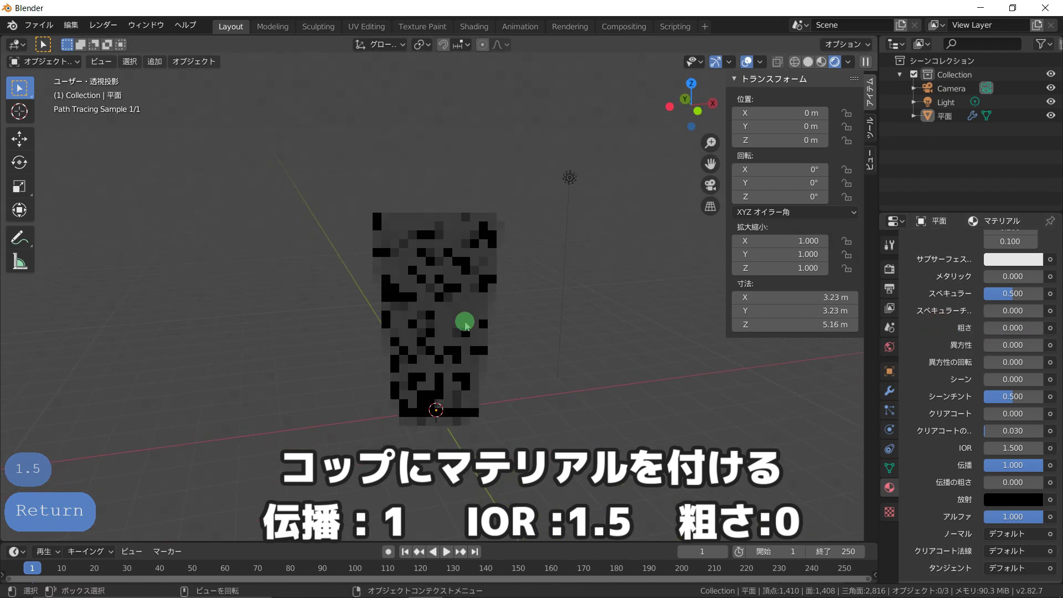
In solid shading, add a plane under the cup and scale it up about 7.743 times as a floor
key(z)
click(551, 323)
middle_drag(553, 325, 532, 364)
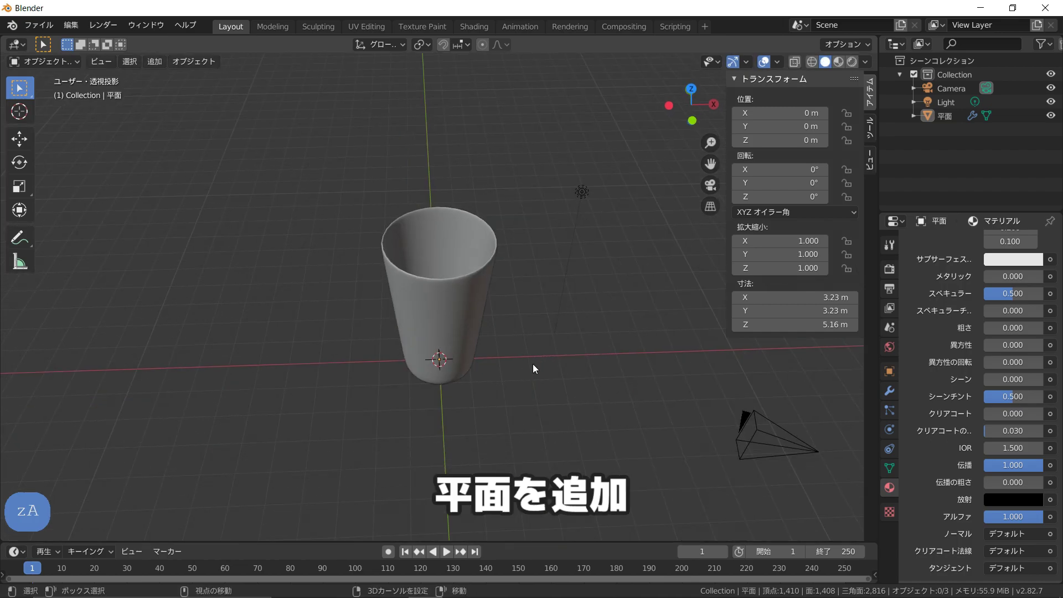
key(shift+a)
mouse_move(554, 330)
click(623, 334)
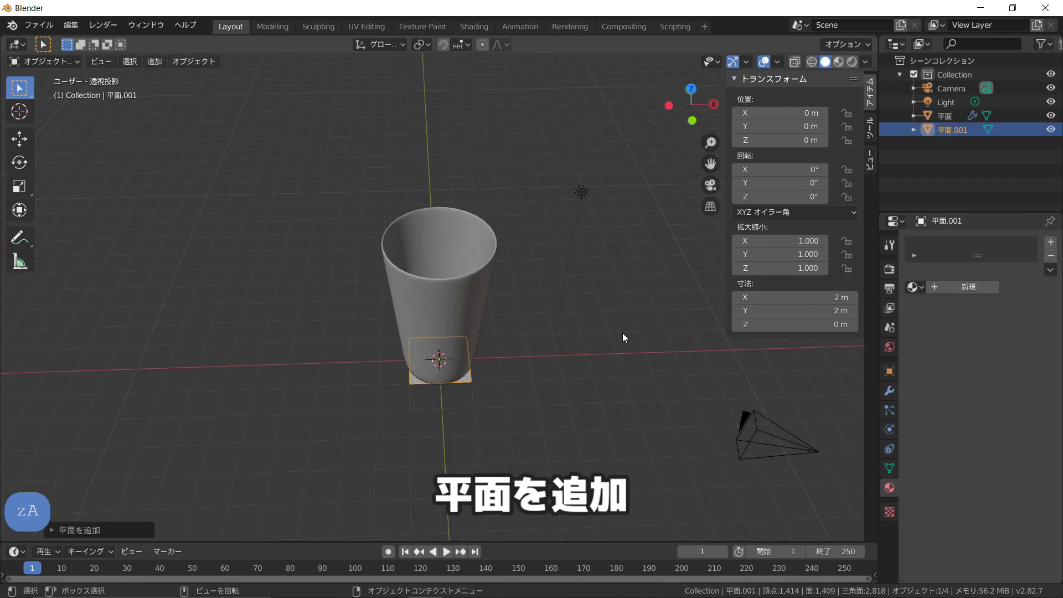
key(s)
click(118, 330)
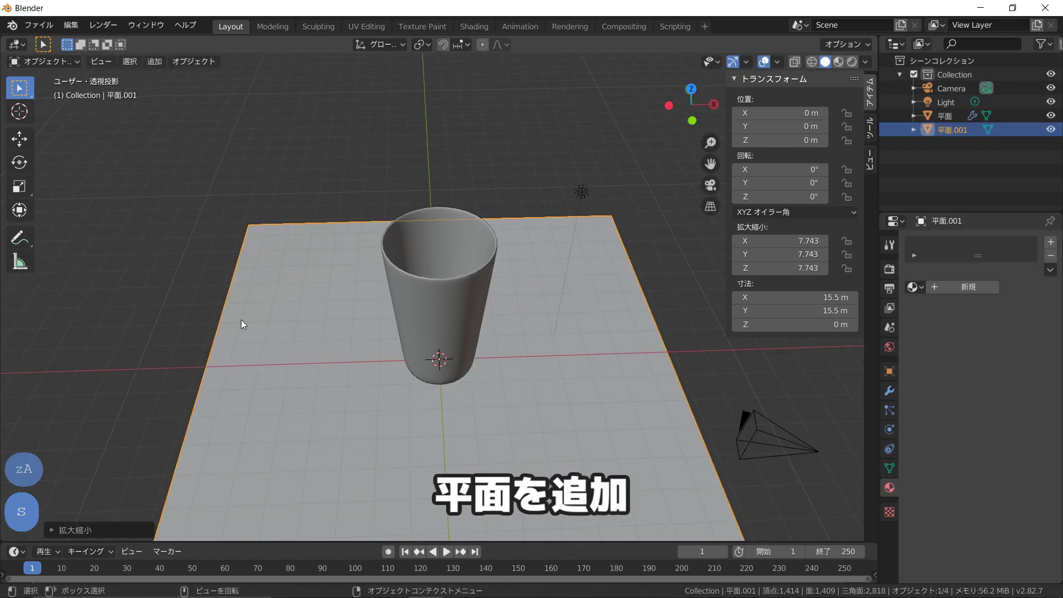
Align the cup's underside to the floor plane using Align Objects with the negative side mode on the Z axis, relative to the active floor
click(427, 314)
shift+click(520, 357)
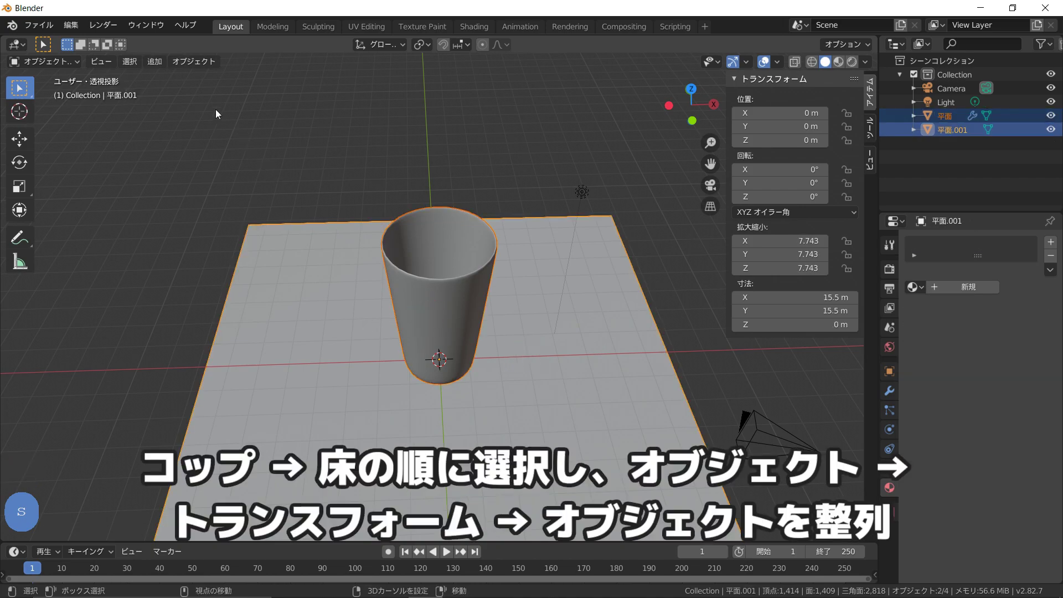
click(194, 61)
mouse_move(249, 78)
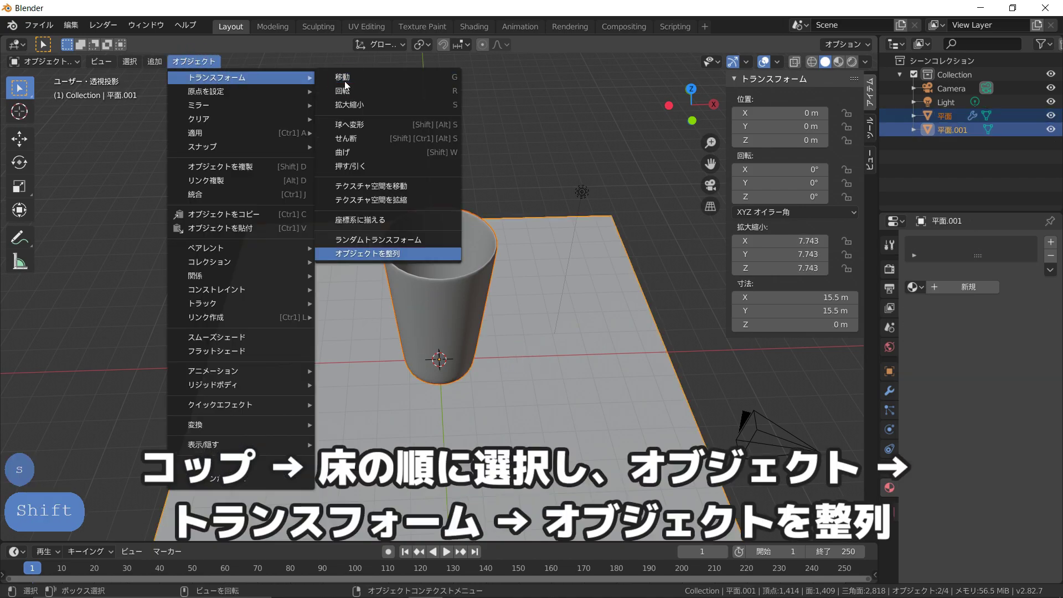
click(360, 254)
click(103, 530)
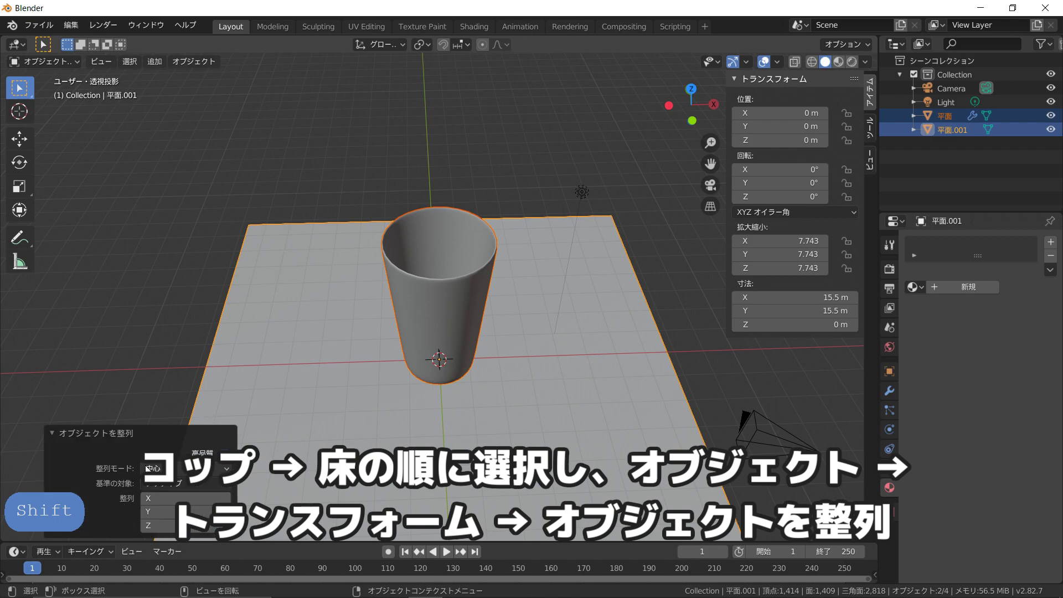
click(166, 469)
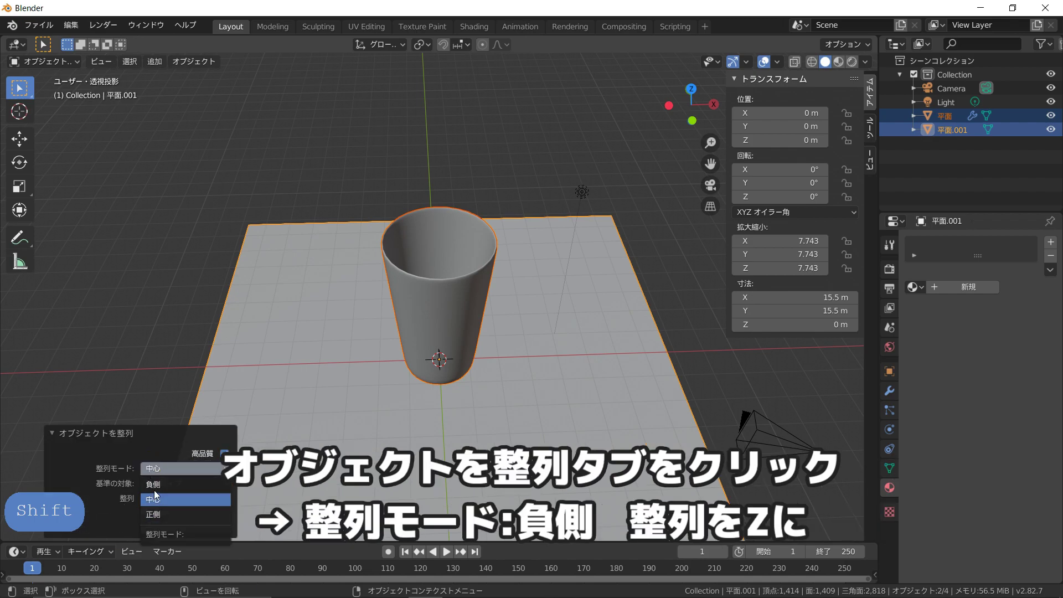
click(153, 483)
click(157, 524)
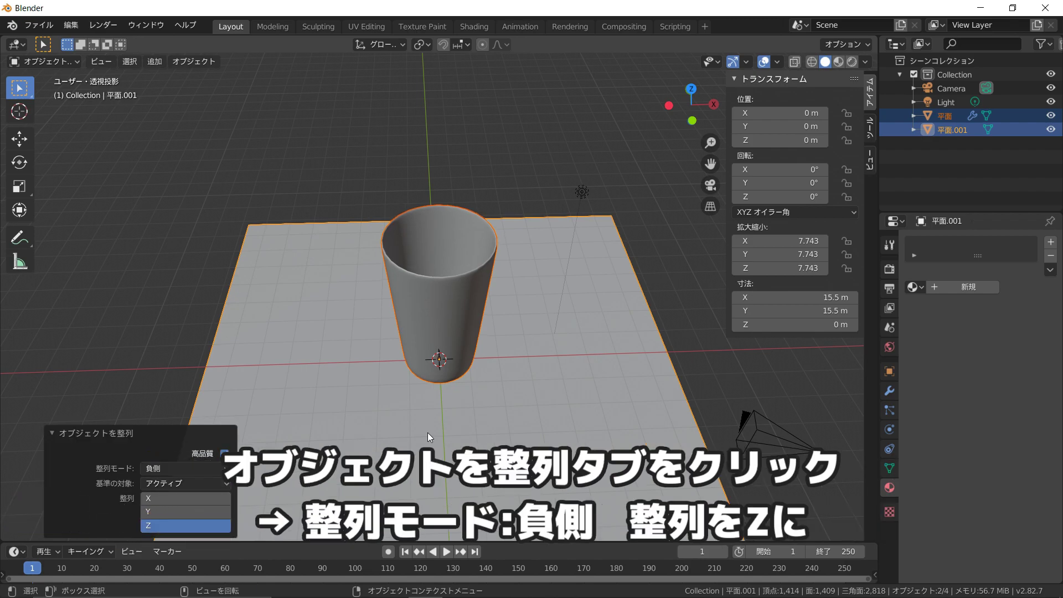
click(467, 418)
middle_drag(458, 396, 415, 363)
Look through the camera, select it and move it back about 15.6 m along its local Z axis
key(KP_0)
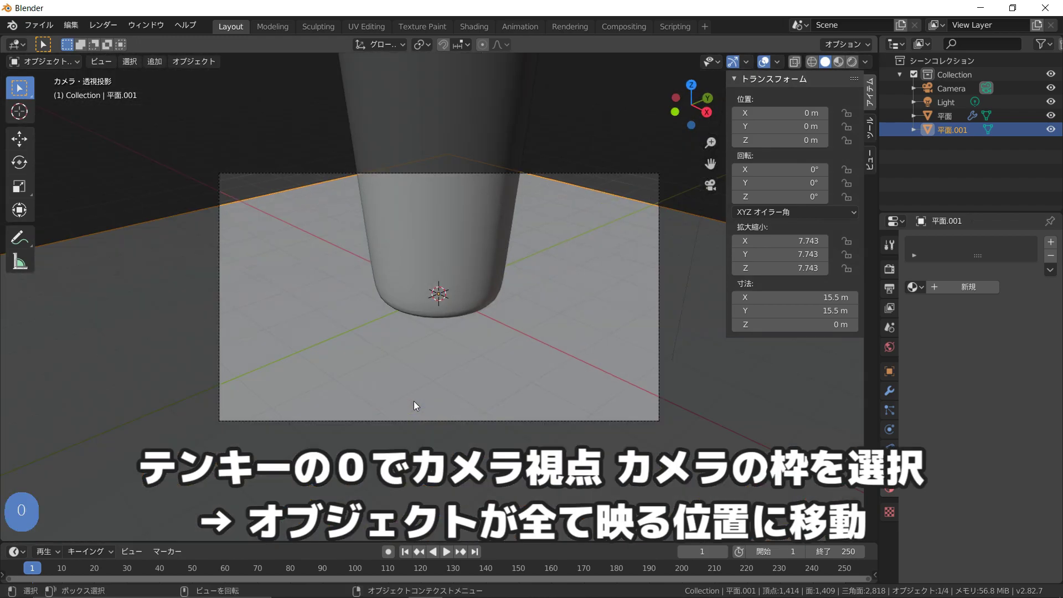
scroll(448, 434, down, 3)
click(440, 358)
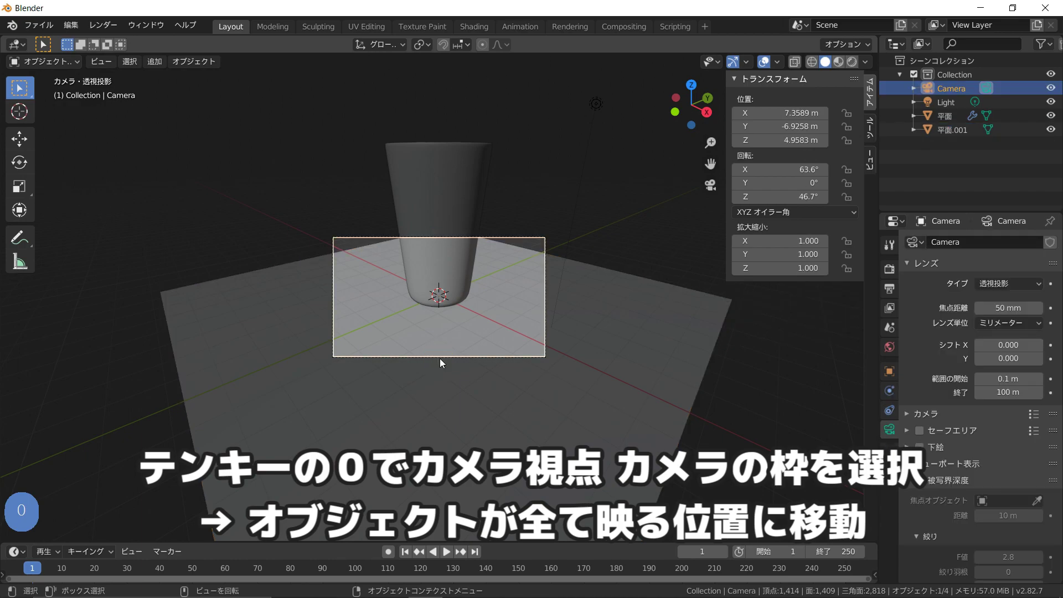
key(g)
key(z)
key(z)
click(449, 443)
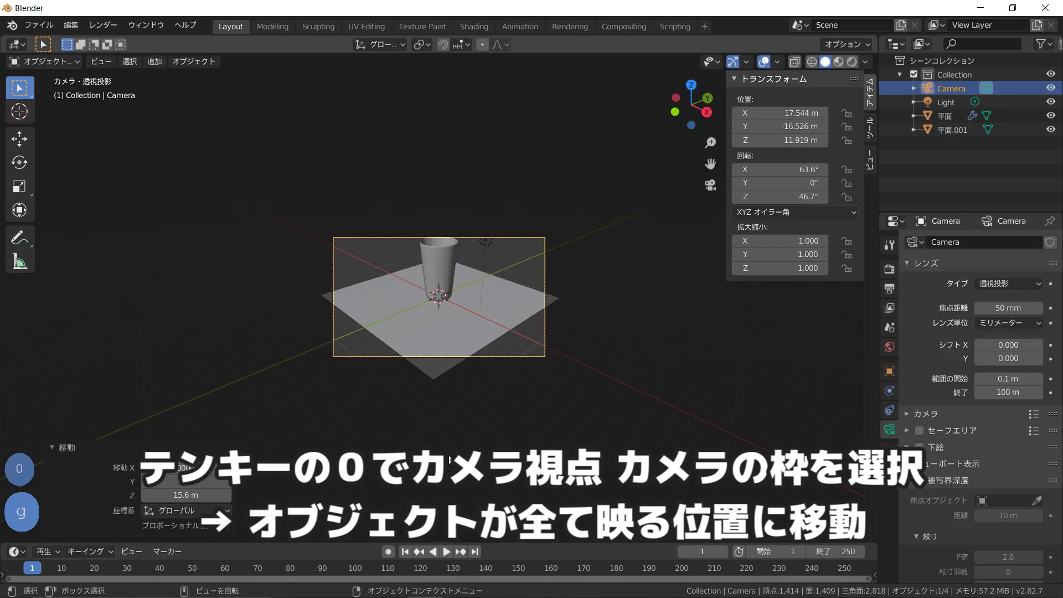
Raise the camera about 2.24 m along global Z to frame the whole cup, and preview it in rendered shading
key(g)
key(z)
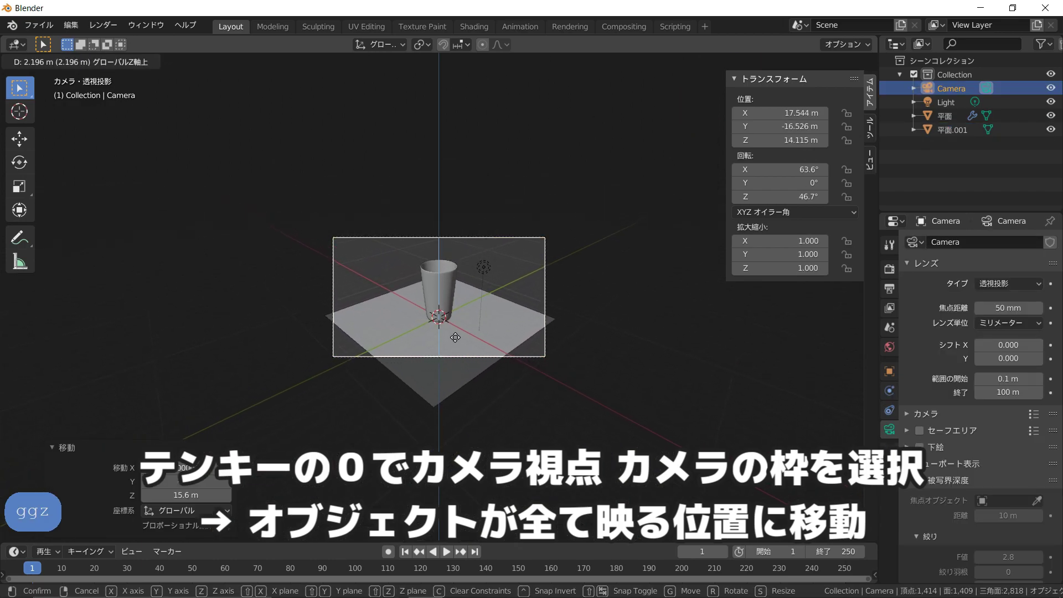
click(454, 337)
scroll(454, 337, up, 3)
key(z)
click(449, 290)
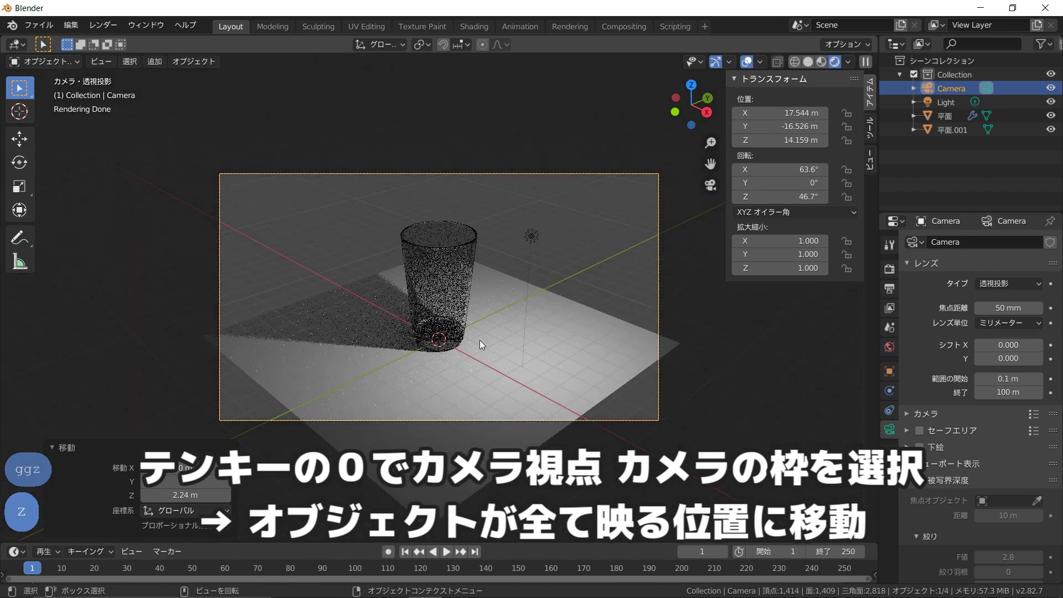
Give the floor plane a new material with a black base color, setting R, G and B to 0
click(459, 390)
key(z)
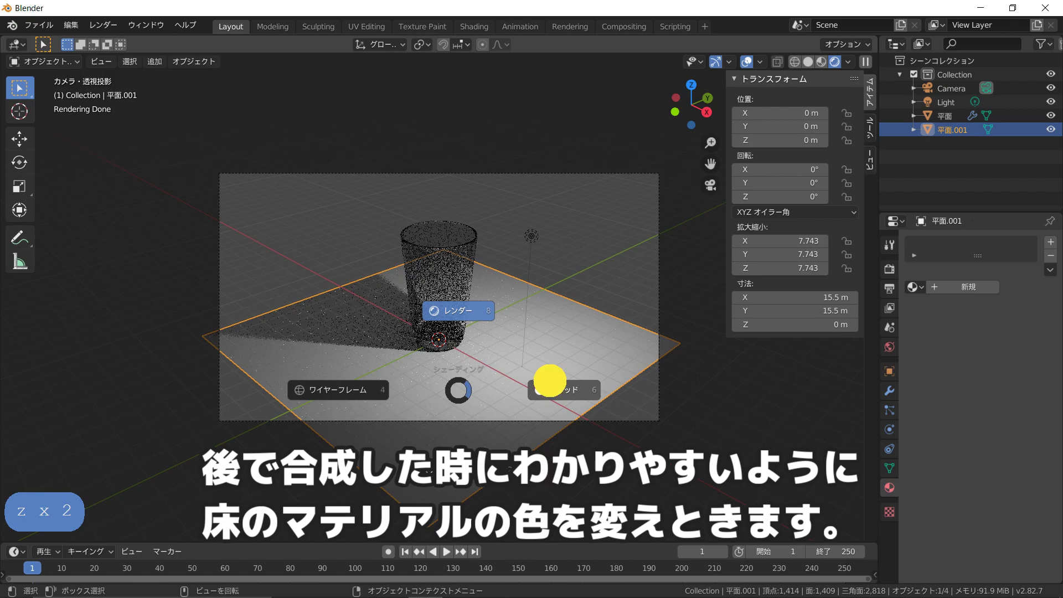
click(551, 381)
key(z)
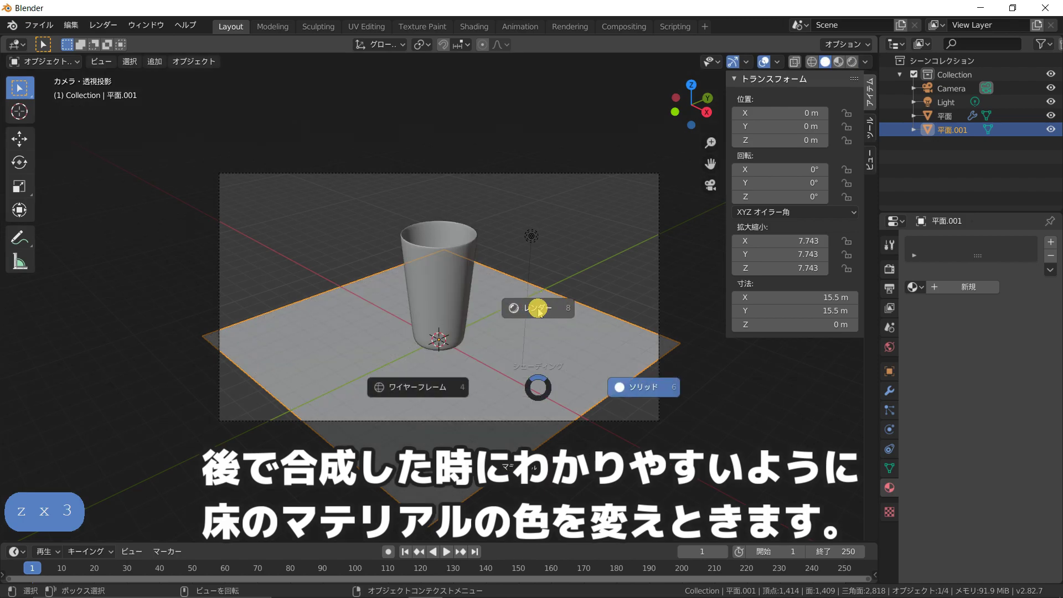
click(536, 307)
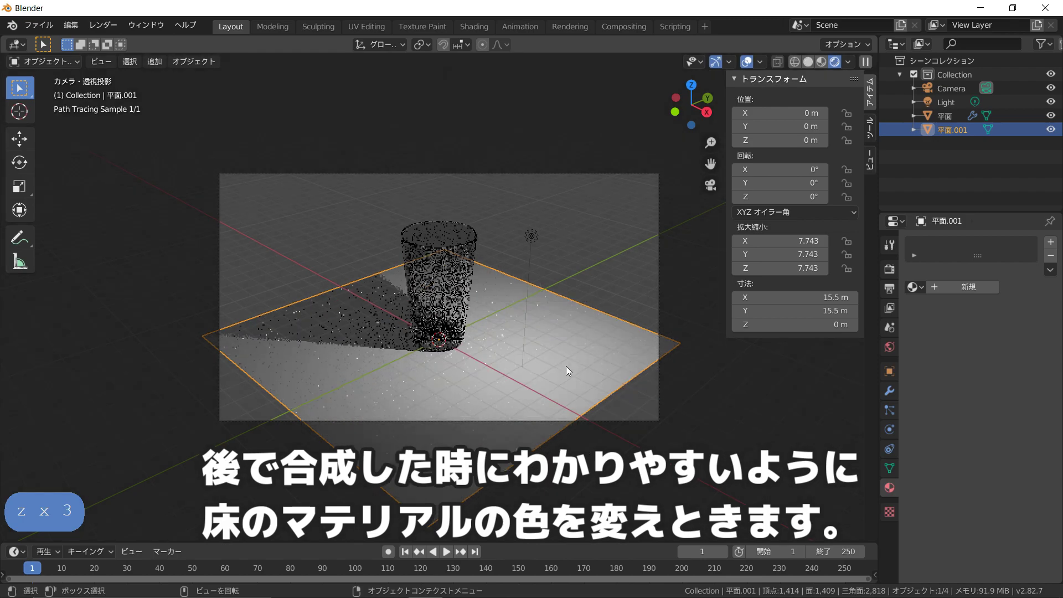
click(944, 286)
click(987, 403)
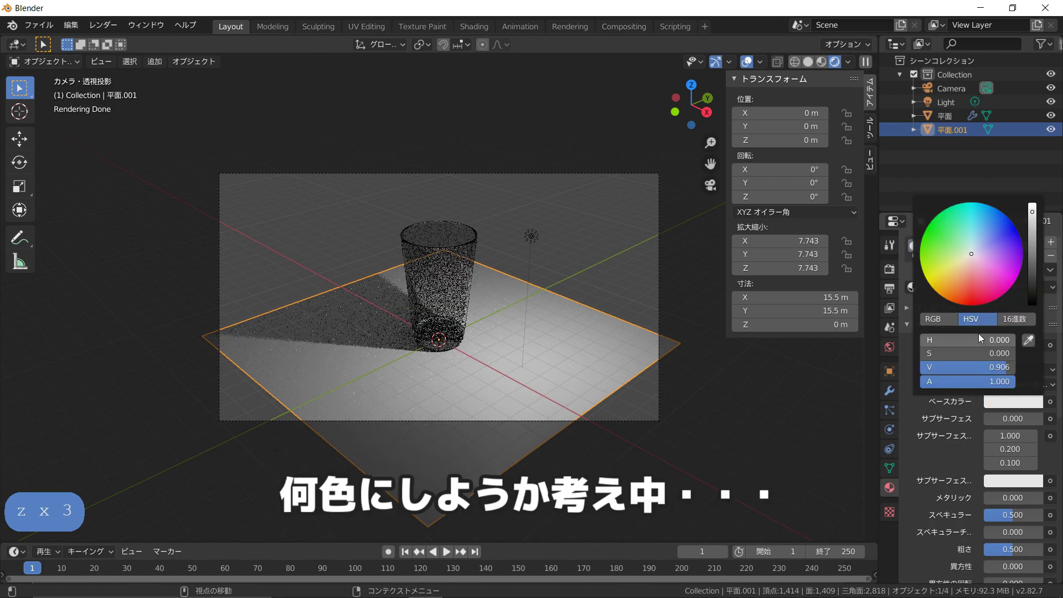
click(936, 320)
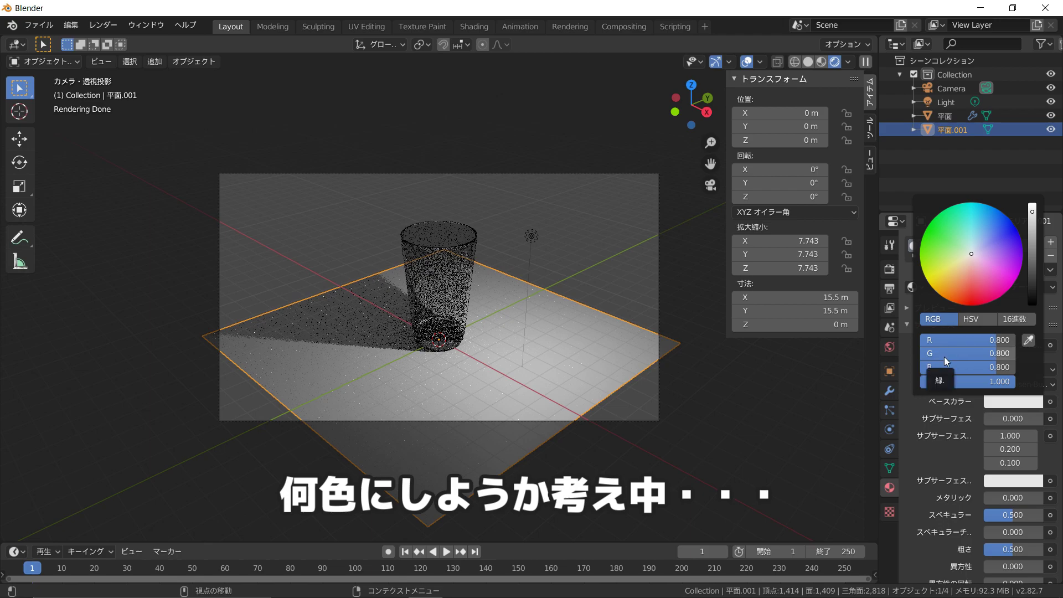
drag(950, 343, 812, 364)
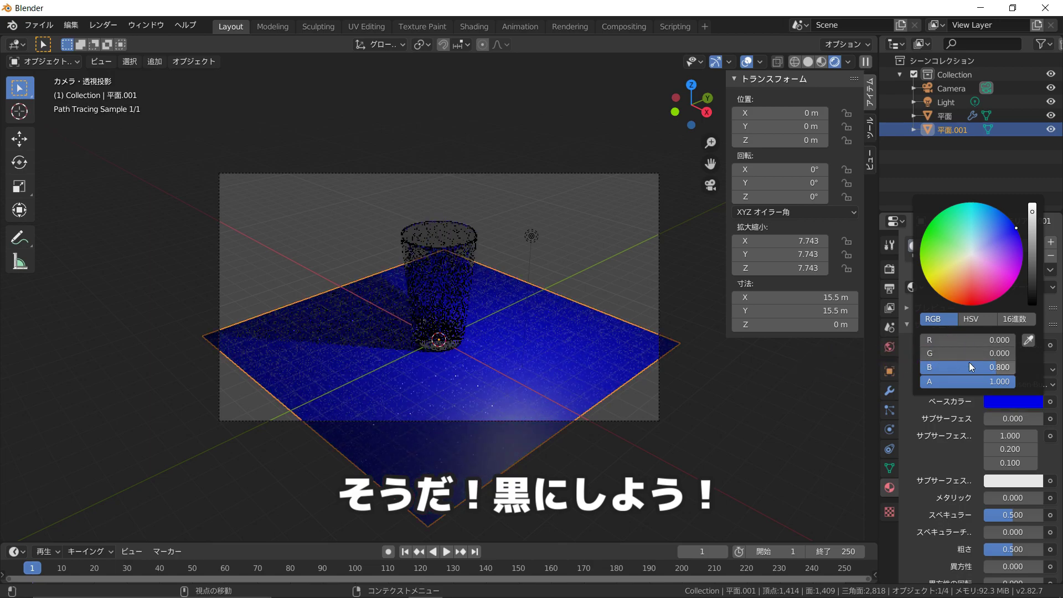
drag(969, 365, 664, 387)
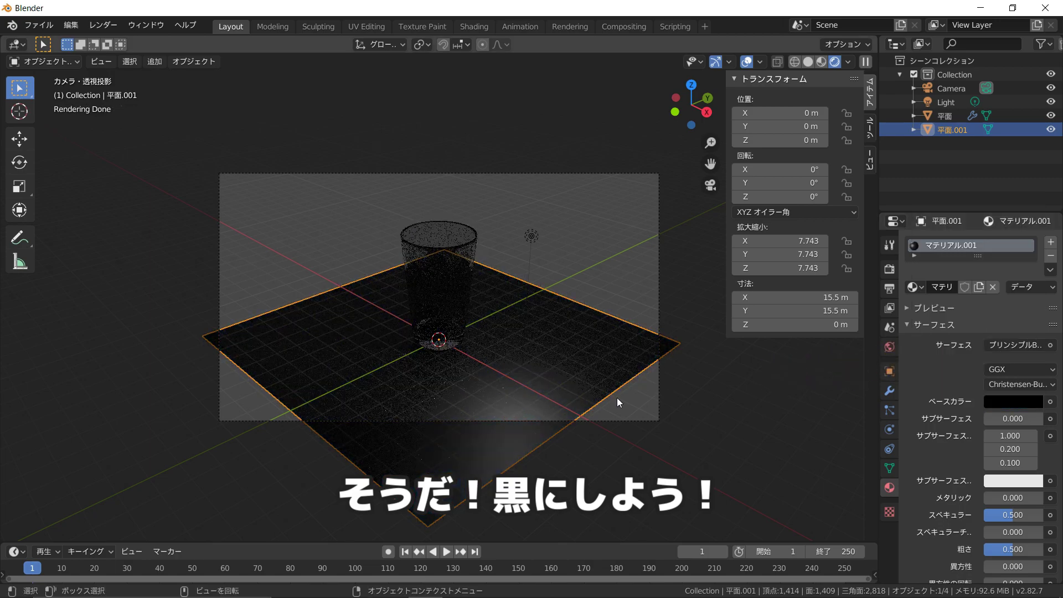
Change the floor material's base color to a bright yellow-orange and return the viewport to solid shading
click(1014, 401)
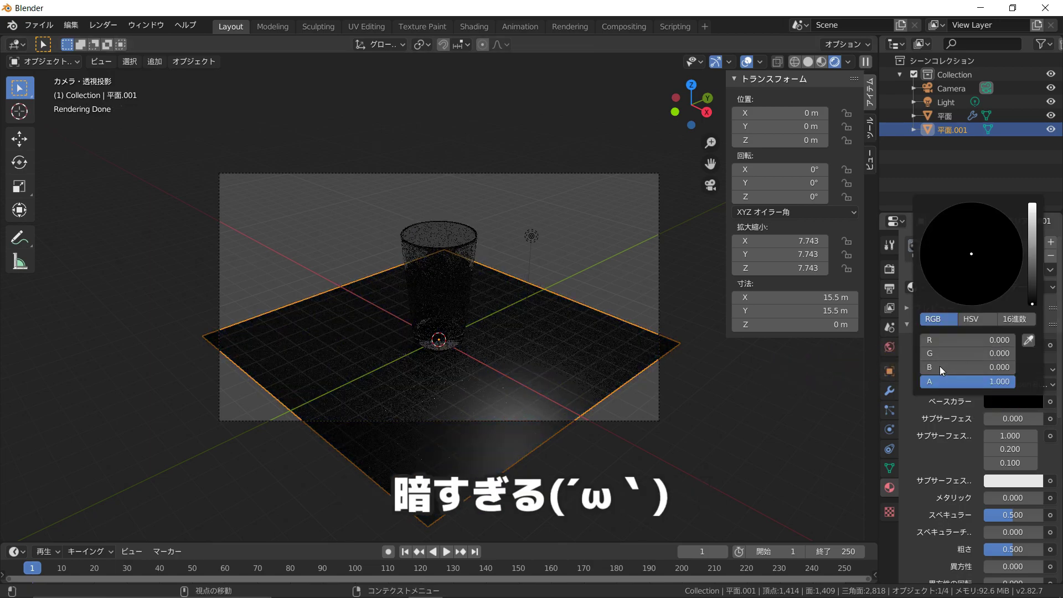
drag(940, 367, 997, 356)
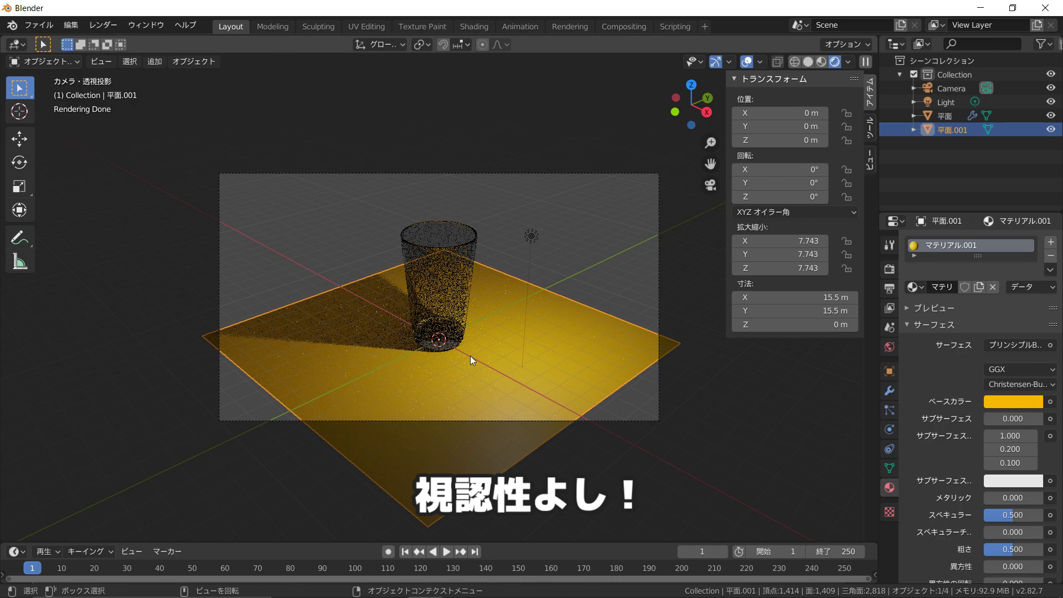
key(z)
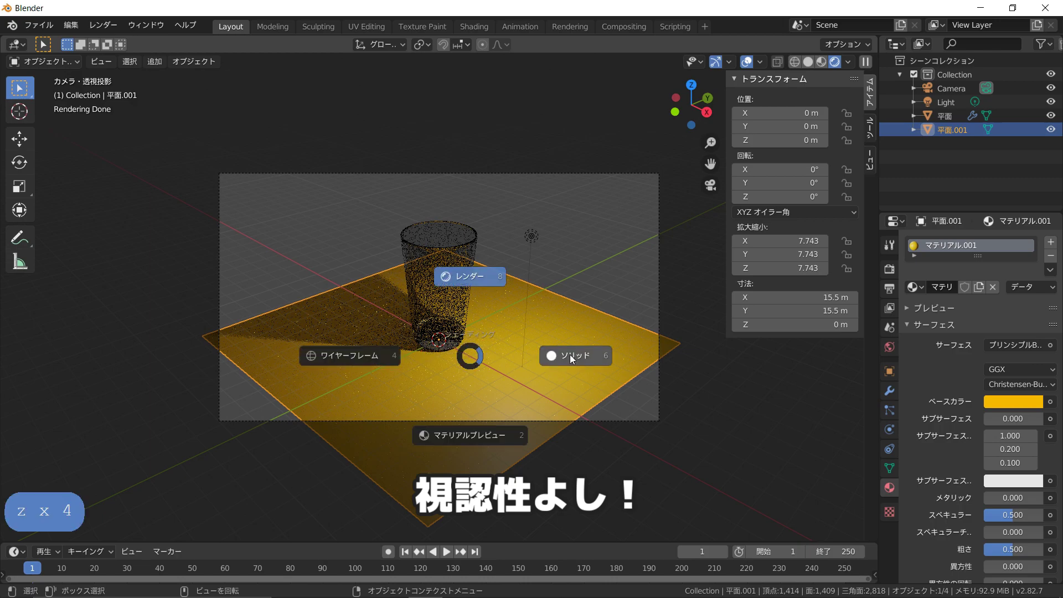
Enable the Transparent film option (透過) and Transparent Glass (ガラスを透過) in the Cycles render settings
click(890, 289)
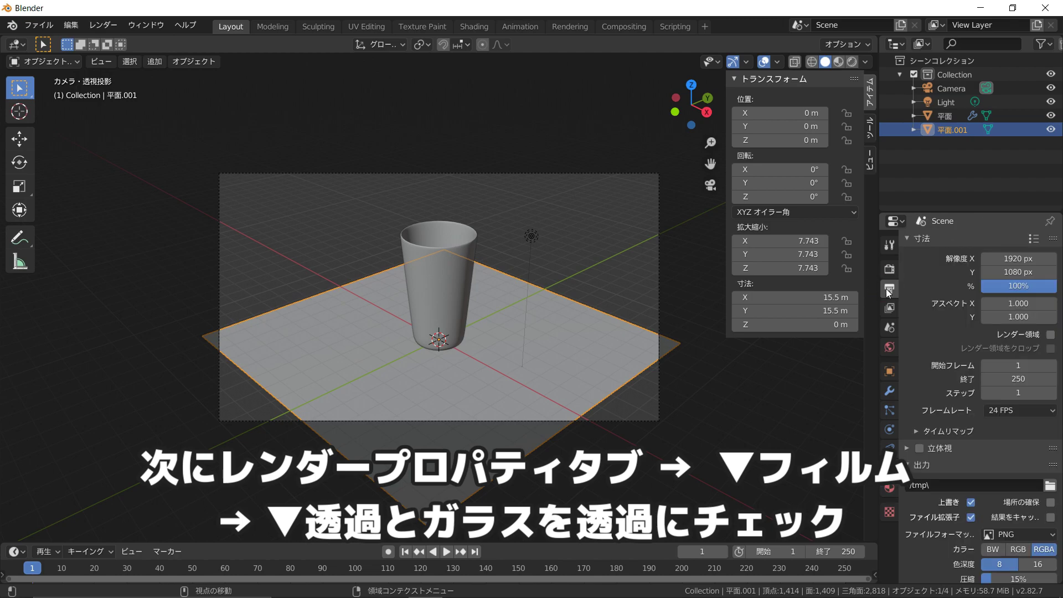
scroll(932, 388, down, 2)
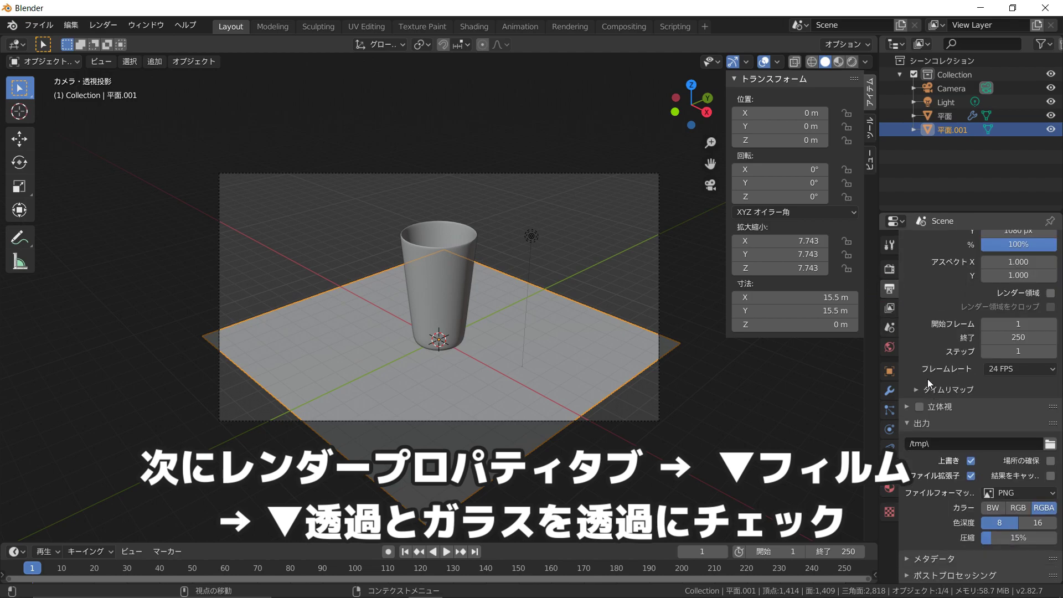
click(890, 270)
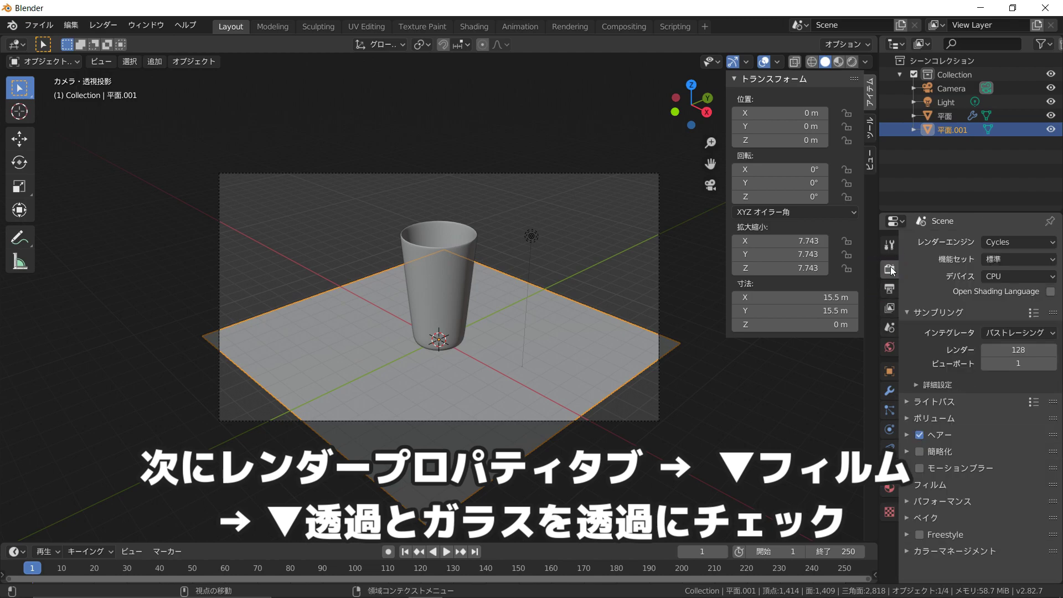
click(925, 485)
scroll(998, 531, down, 5)
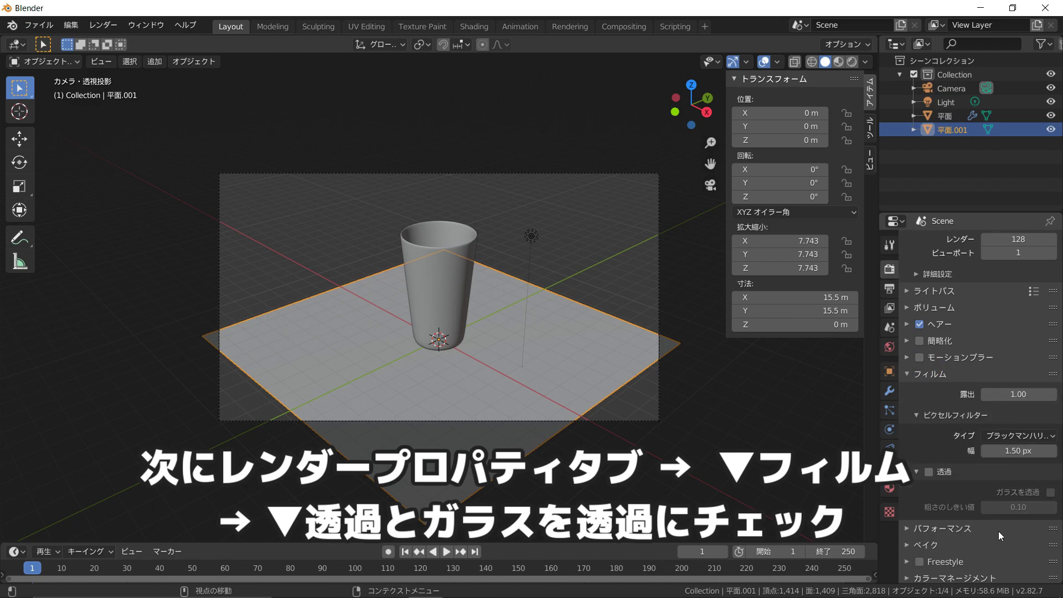
click(929, 471)
click(1049, 492)
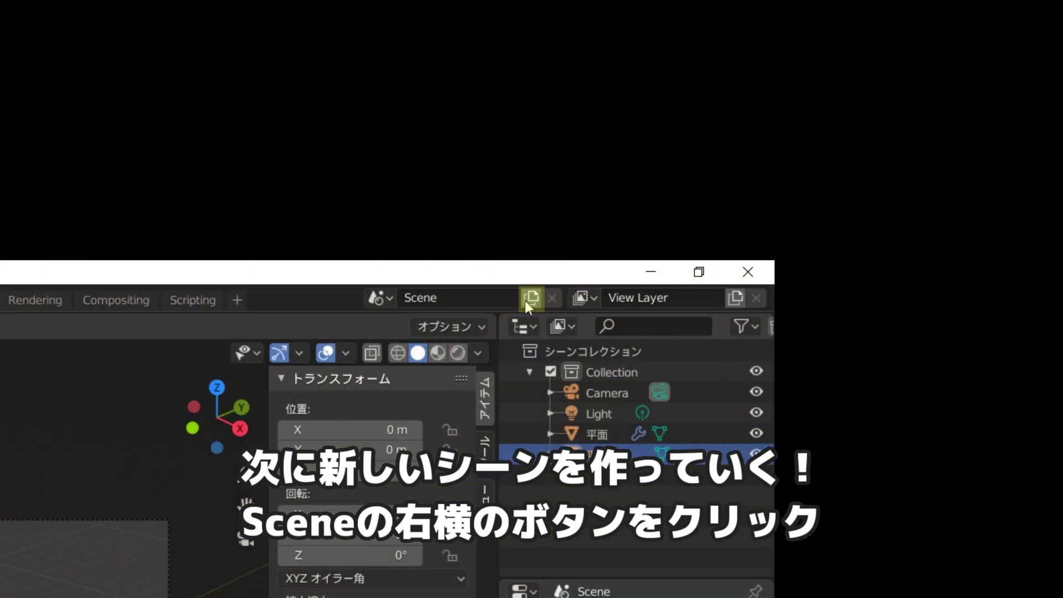
Create a new scene as a full copy of the current one and name it 背景
click(525, 301)
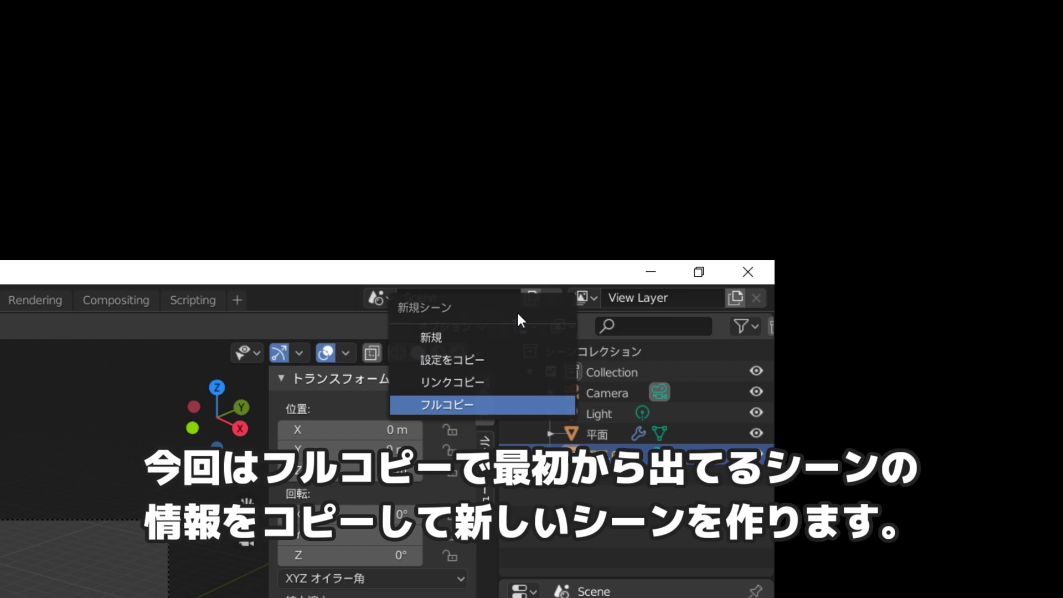
click(424, 405)
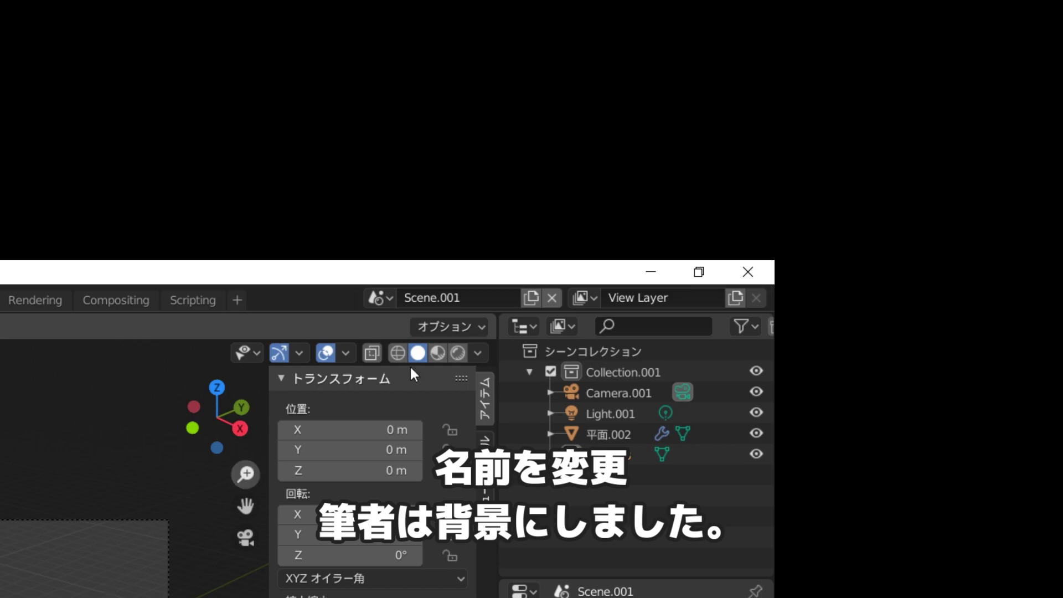
click(445, 295)
click(442, 295)
key(Home)
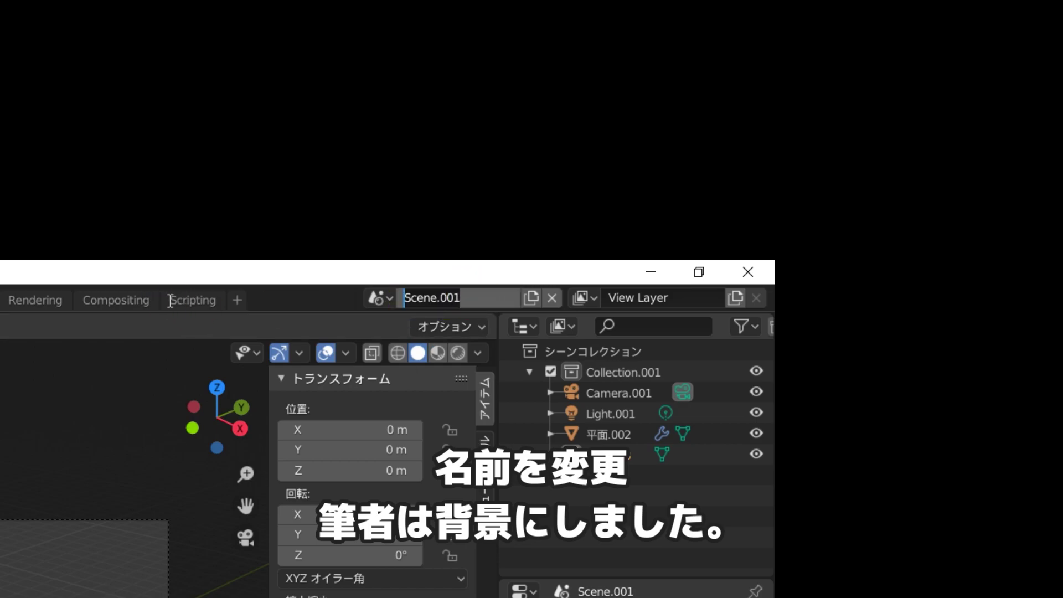
text(背景)
key(Return)
key(Return)
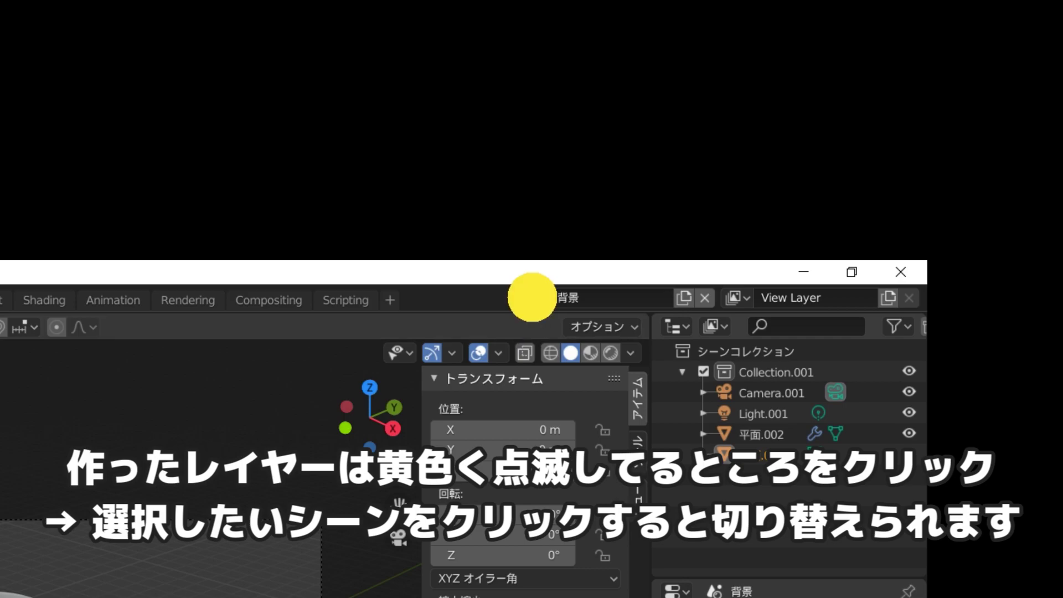
Select the 背景 scene and set its render engine to Eevee
click(530, 298)
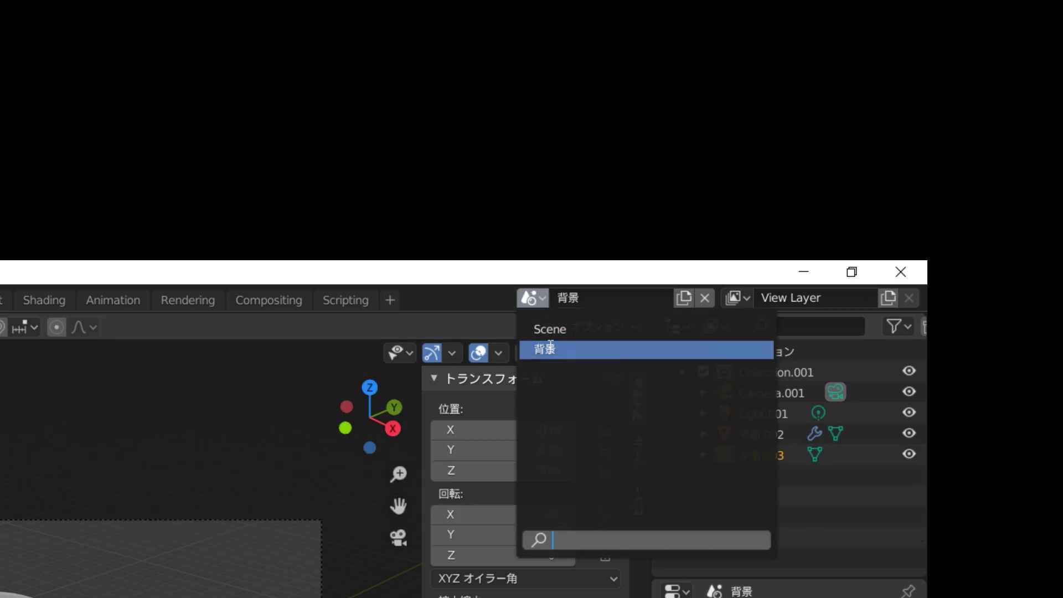
click(551, 347)
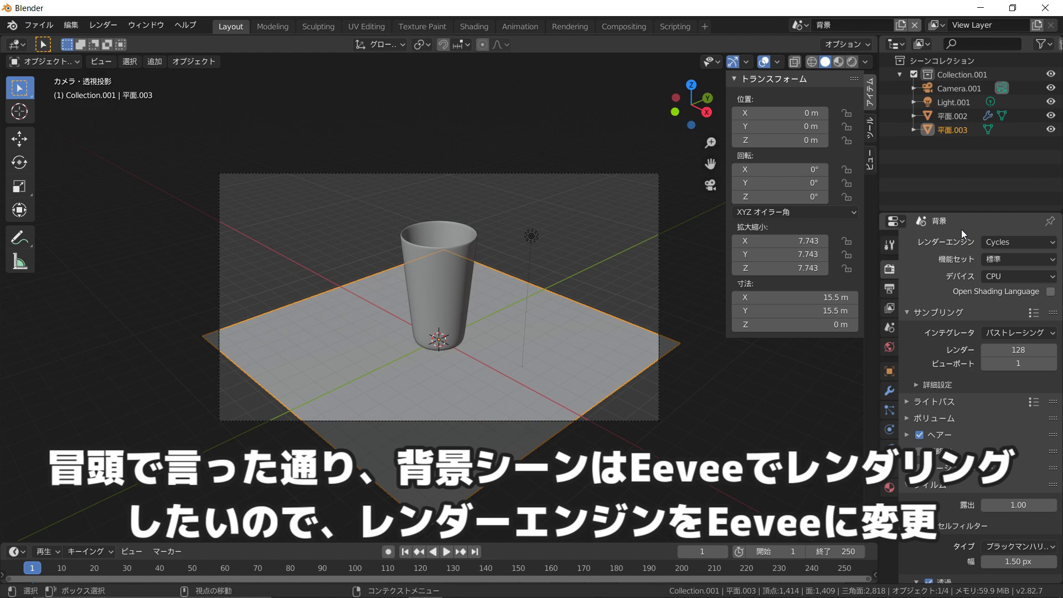
click(999, 245)
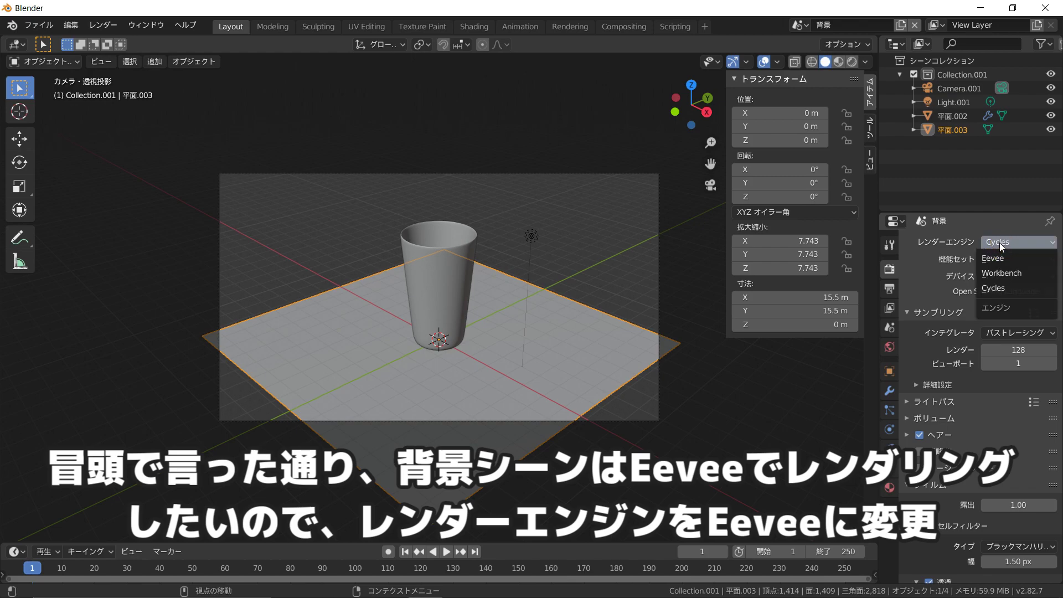
click(994, 258)
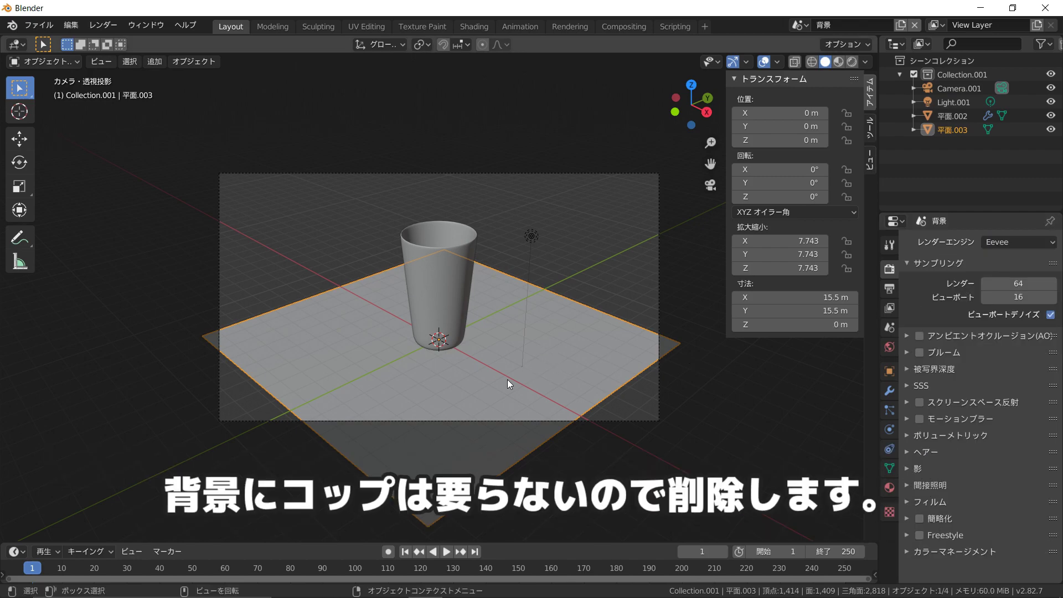
Delete the cup from the 背景 scene, leaving only the floor, light and camera
click(455, 267)
key(x)
key(x)
click(455, 266)
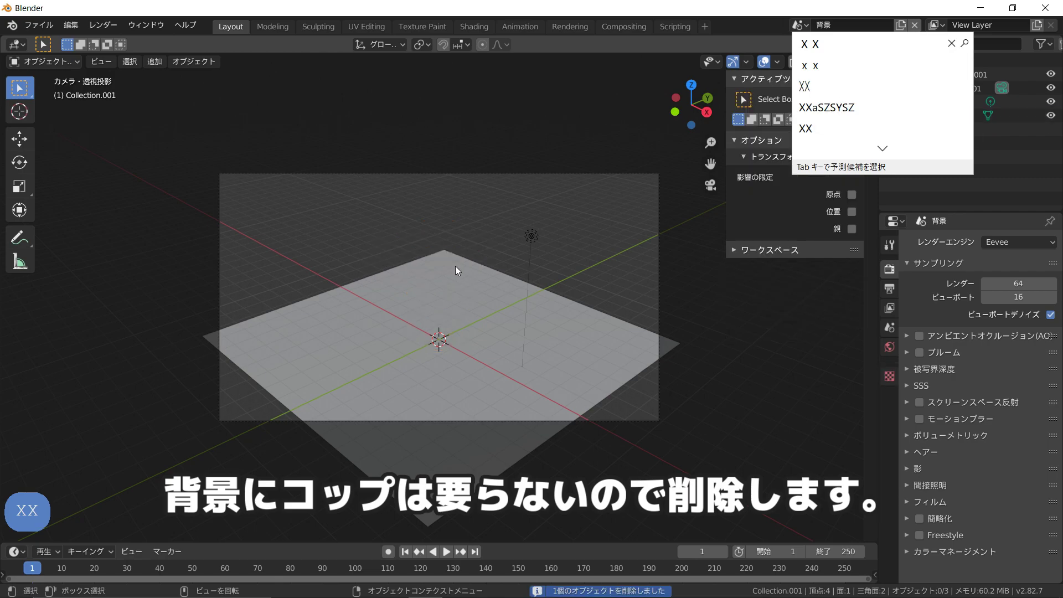
key(super)
key(super)
key(space)
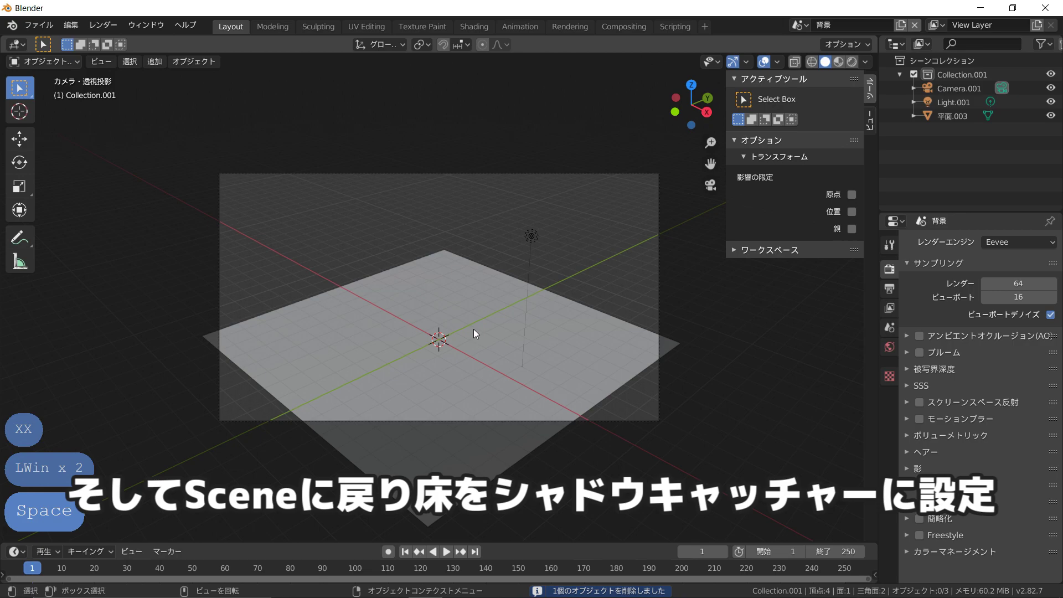
Switch back to Scene in rendered shading and make the floor plane a shadow catcher (シャドウキャッチャー)
click(798, 25)
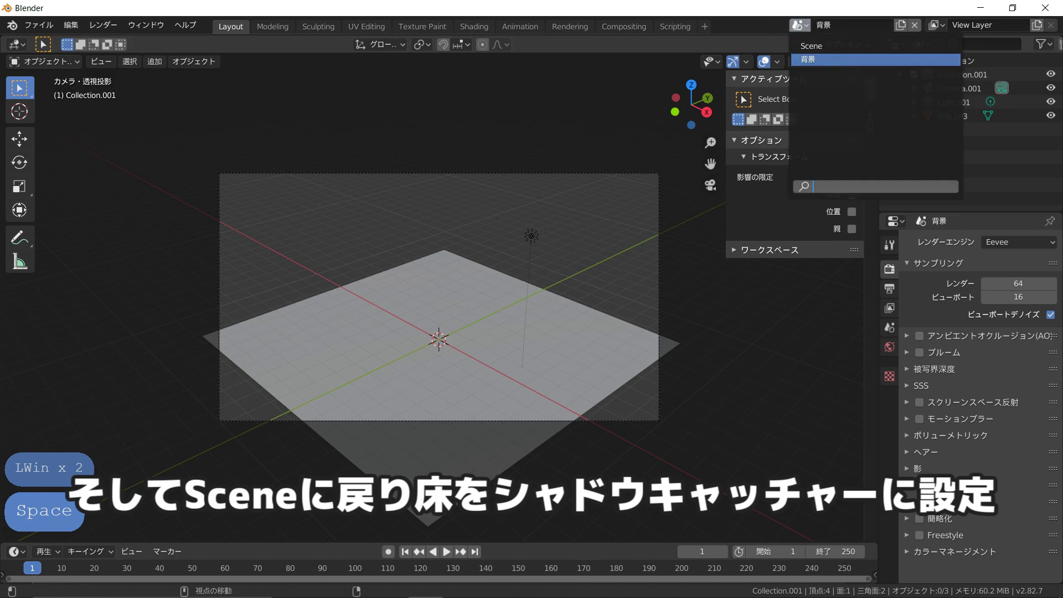
click(802, 46)
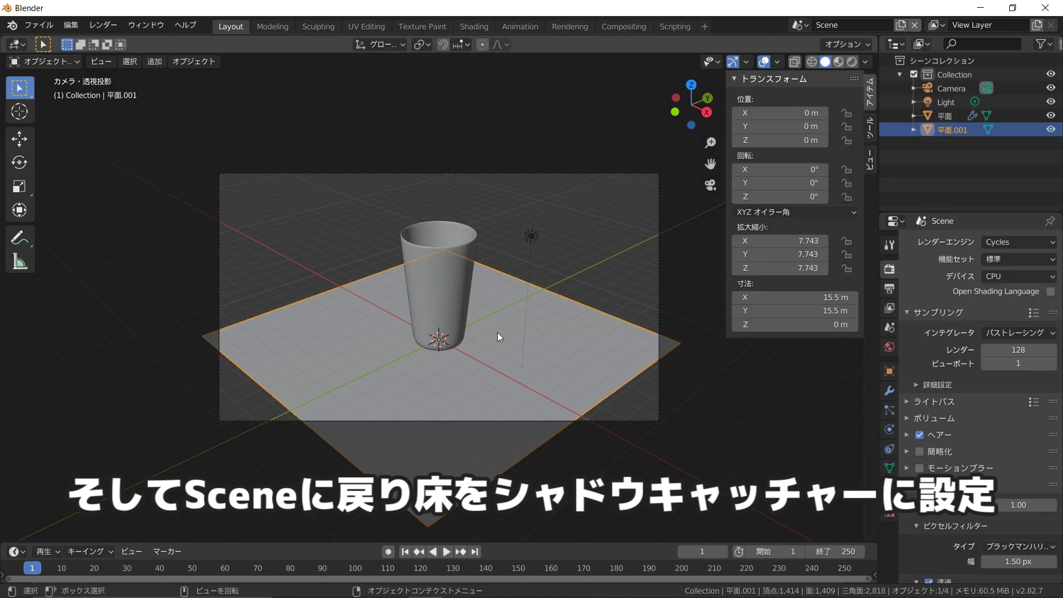
key(z)
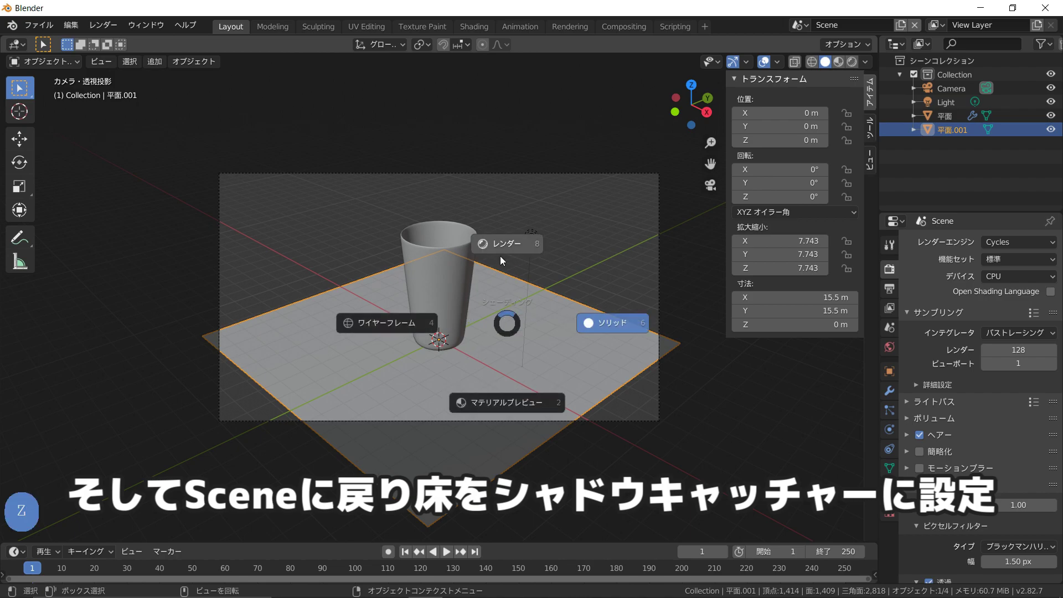
click(499, 246)
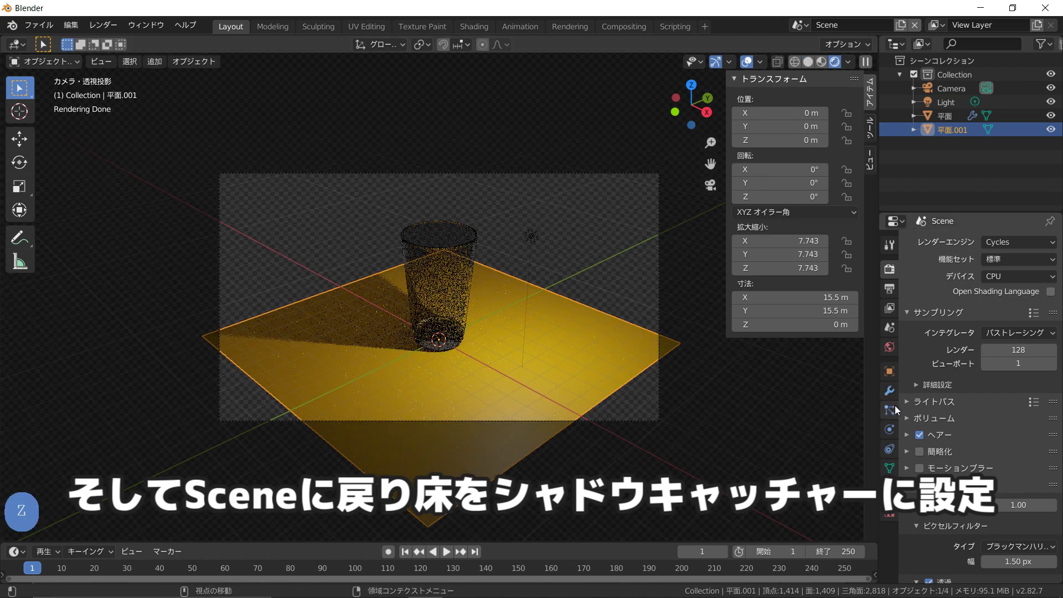
click(890, 371)
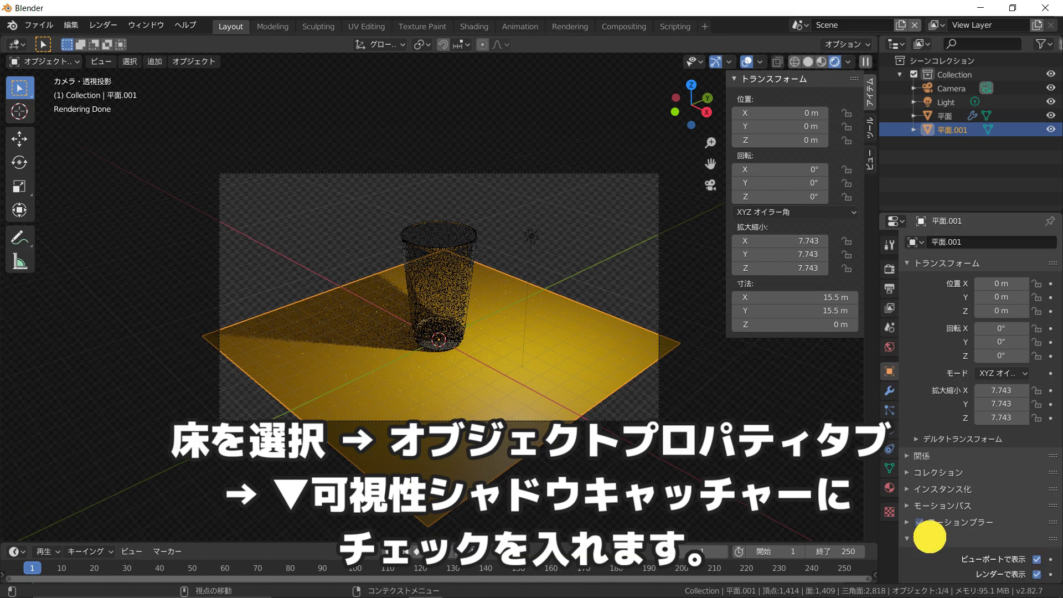
click(946, 543)
scroll(946, 548, down, 5)
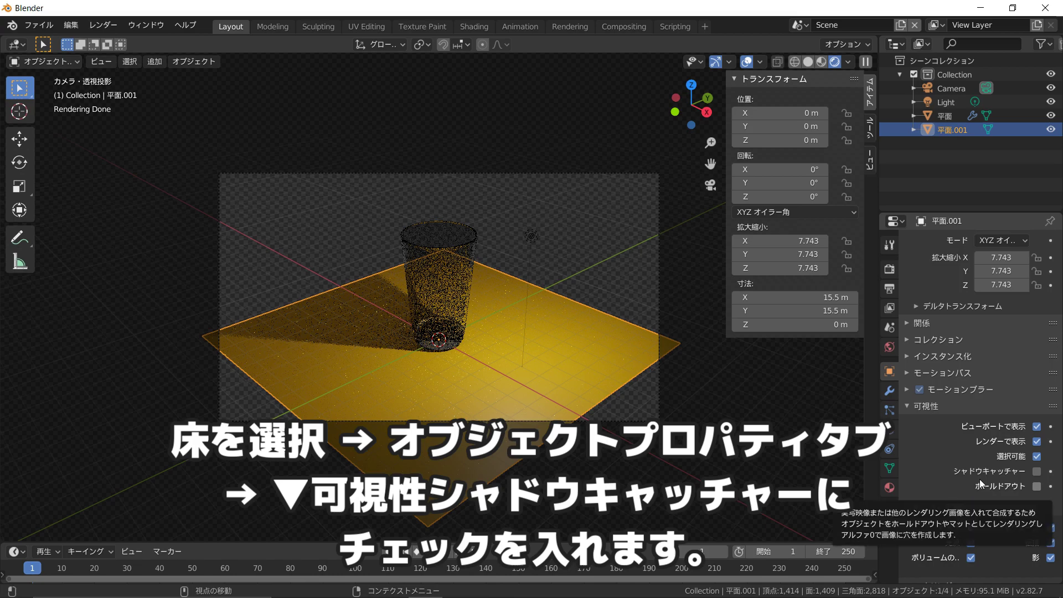
click(1036, 471)
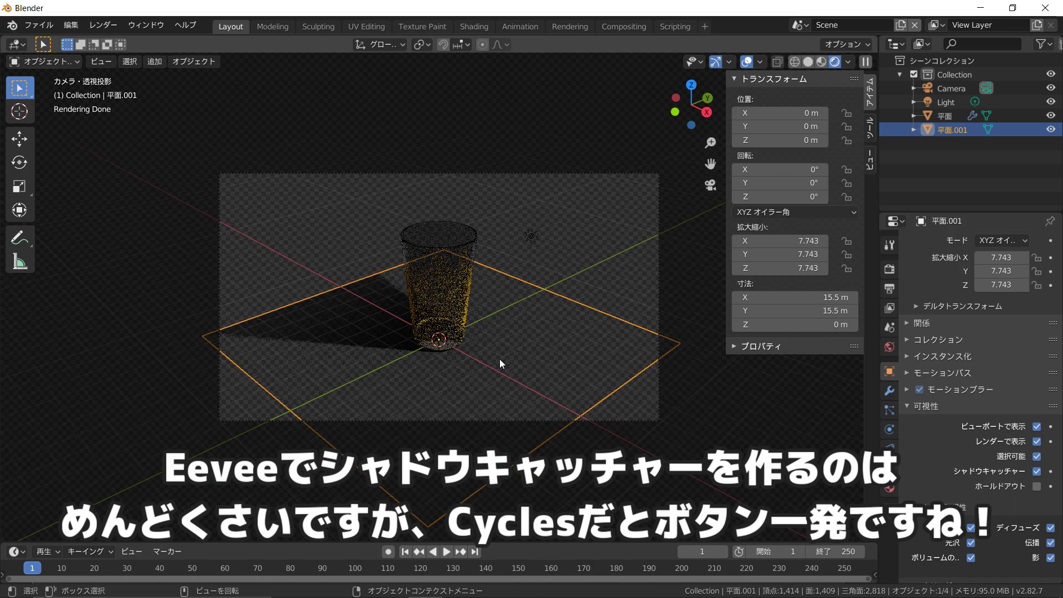
Brighten Scene's world background color to a light gray, hex A2A2A2, while previewing it in rendered shading
key(z)
key(z)
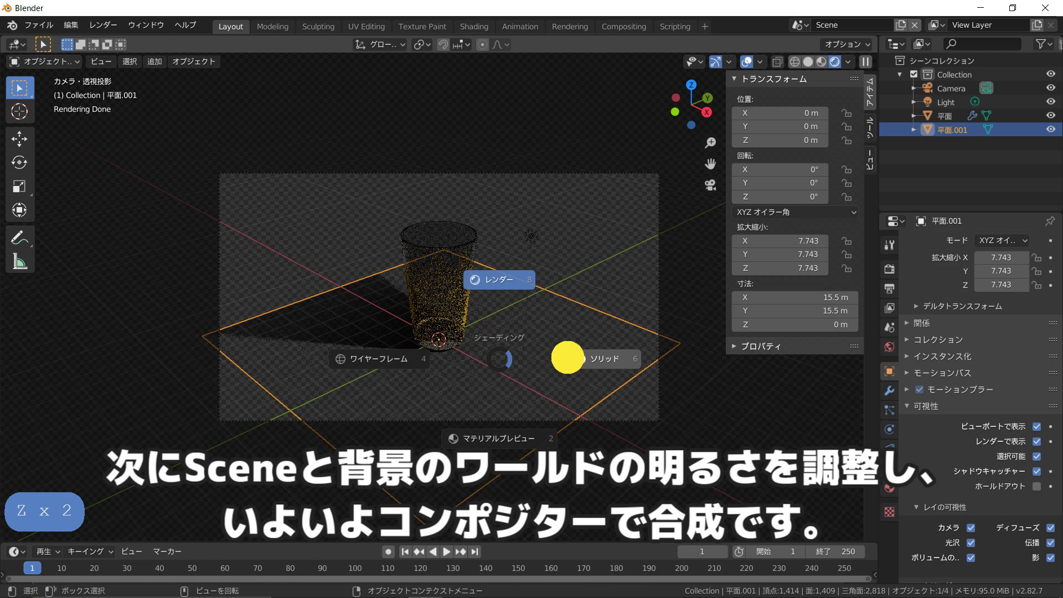
click(567, 357)
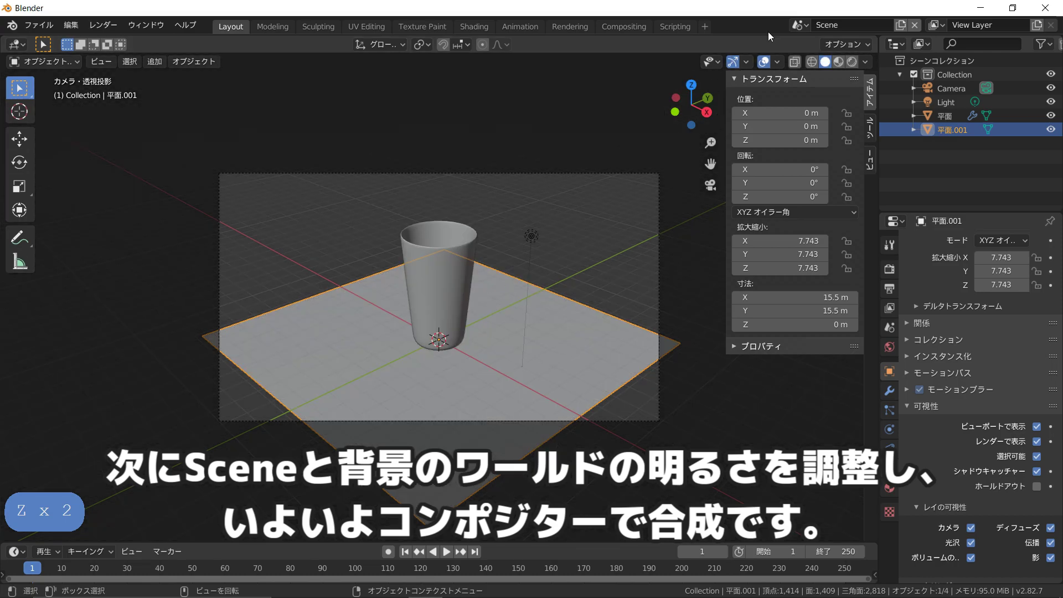
click(890, 347)
key(z)
click(653, 313)
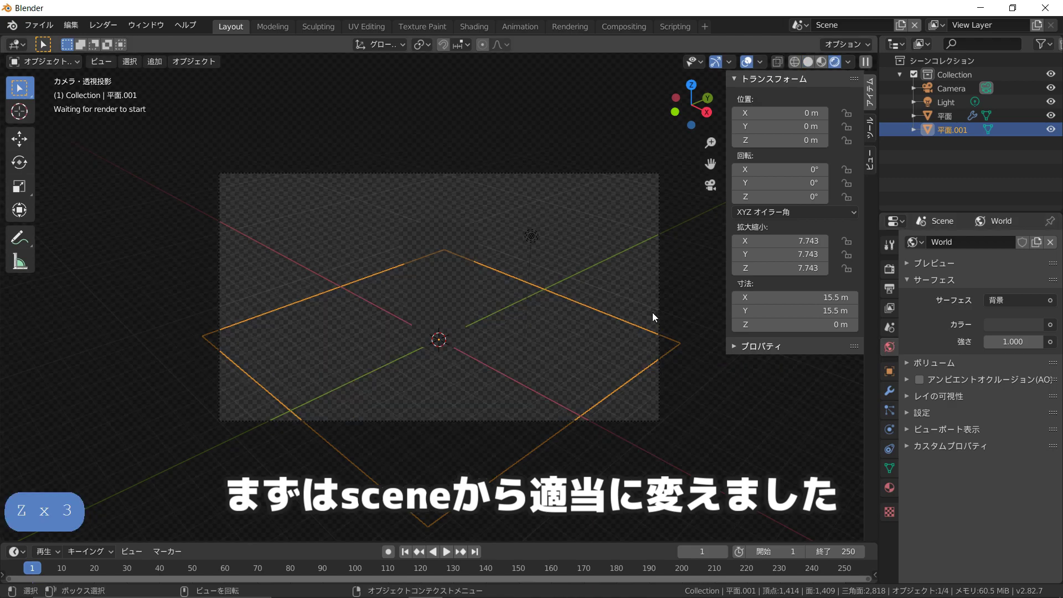
scroll(642, 314, up, 1)
click(1005, 325)
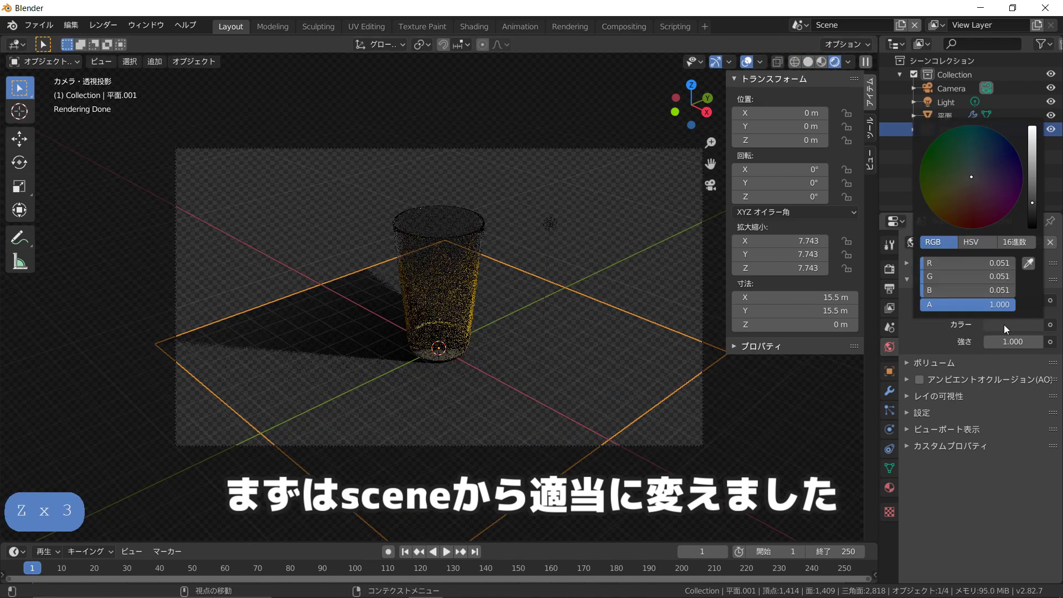
mouse_move(1029, 182)
mouse_down()
mouse_move(1033, 138)
mouse_move(1032, 175)
mouse_move(1033, 163)
mouse_up()
Copy the hexadecimal value of Scene's world background color
click(1019, 242)
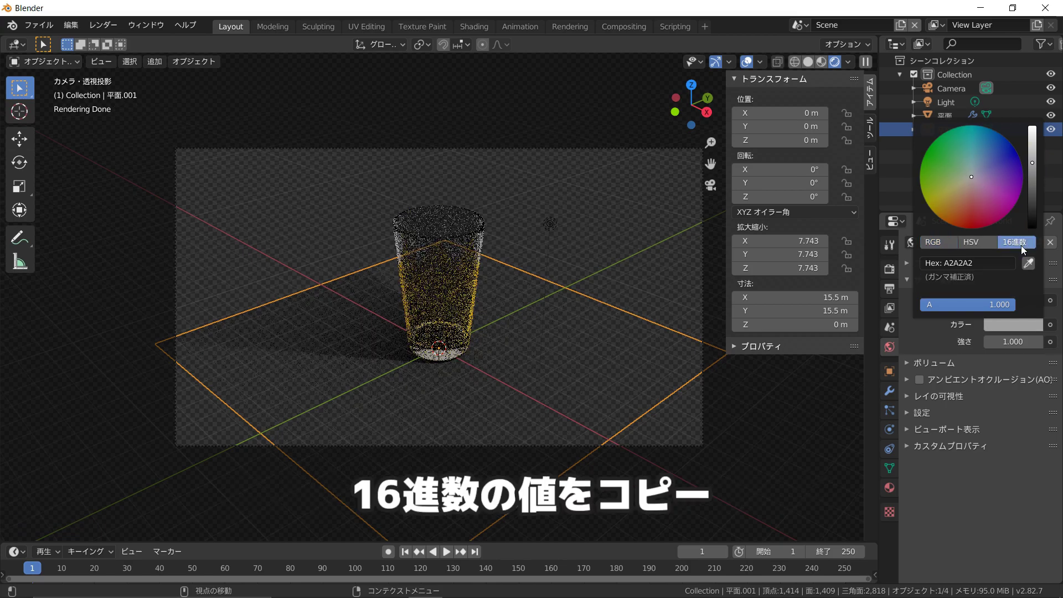
click(981, 264)
key(ctrl+c)
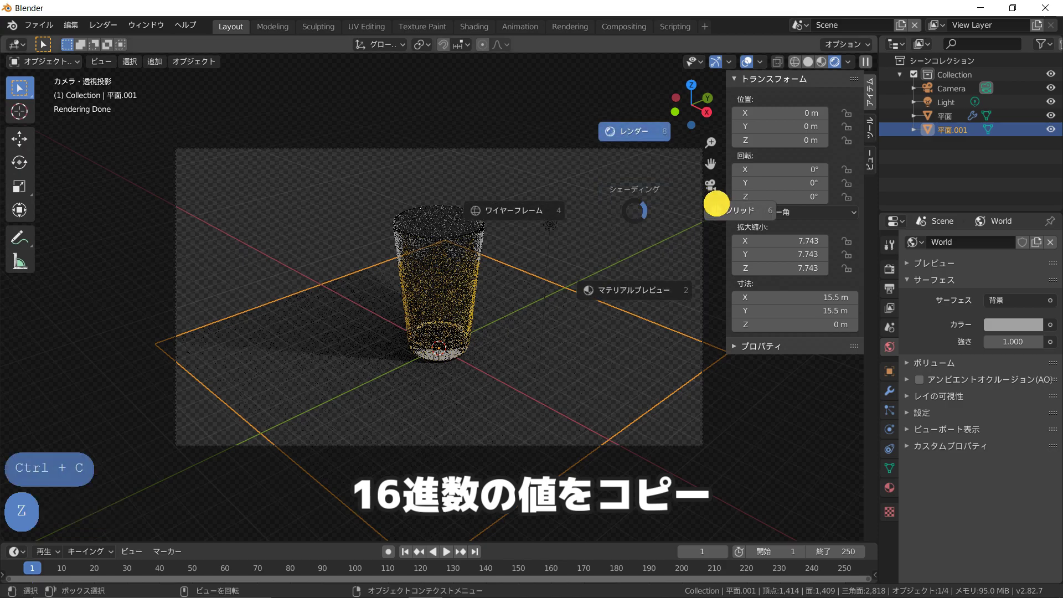
Switch to the 背景 scene in rendered shading and paste the copied hex value A2A2A2 as its world color
click(715, 210)
click(800, 25)
click(809, 59)
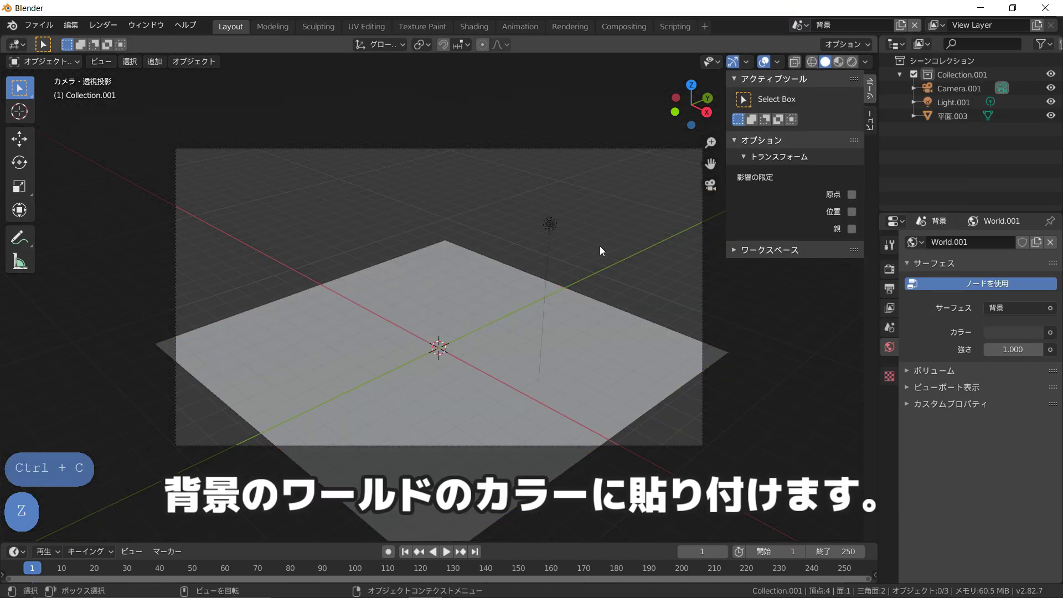
key(z)
click(579, 206)
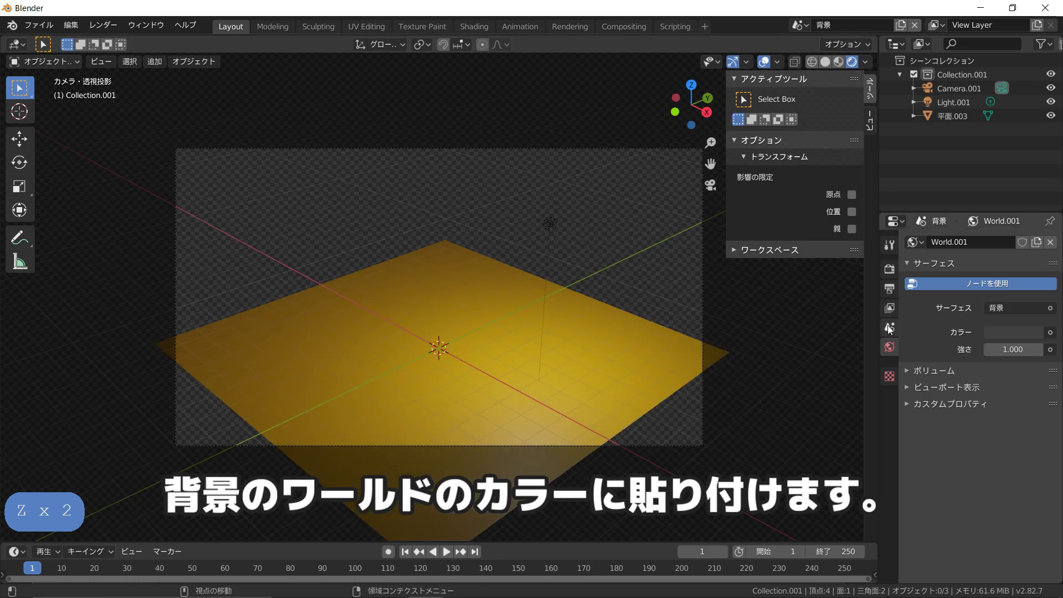
click(1018, 332)
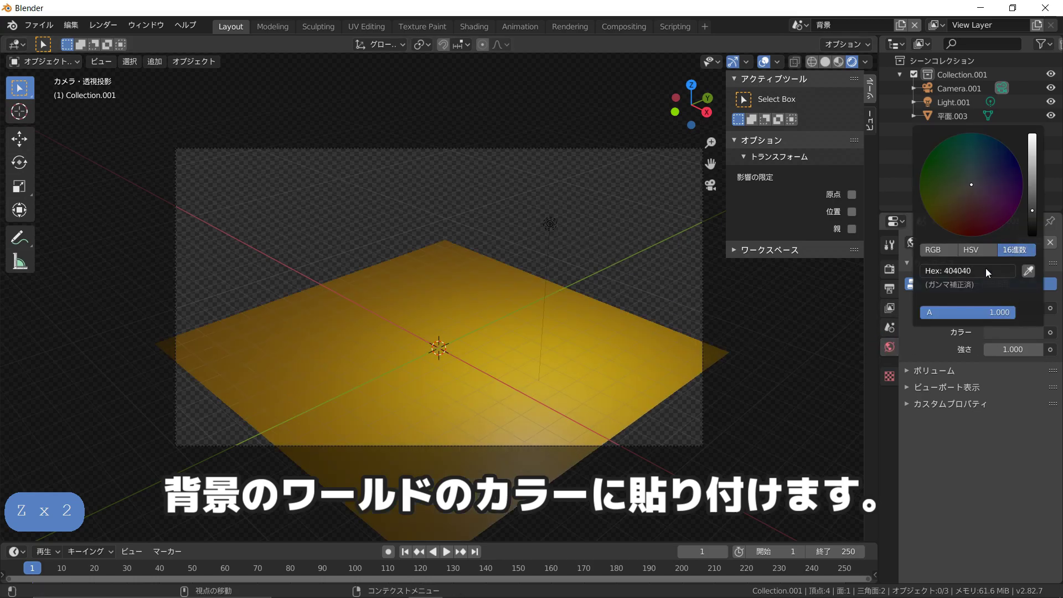
key(ctrl+v)
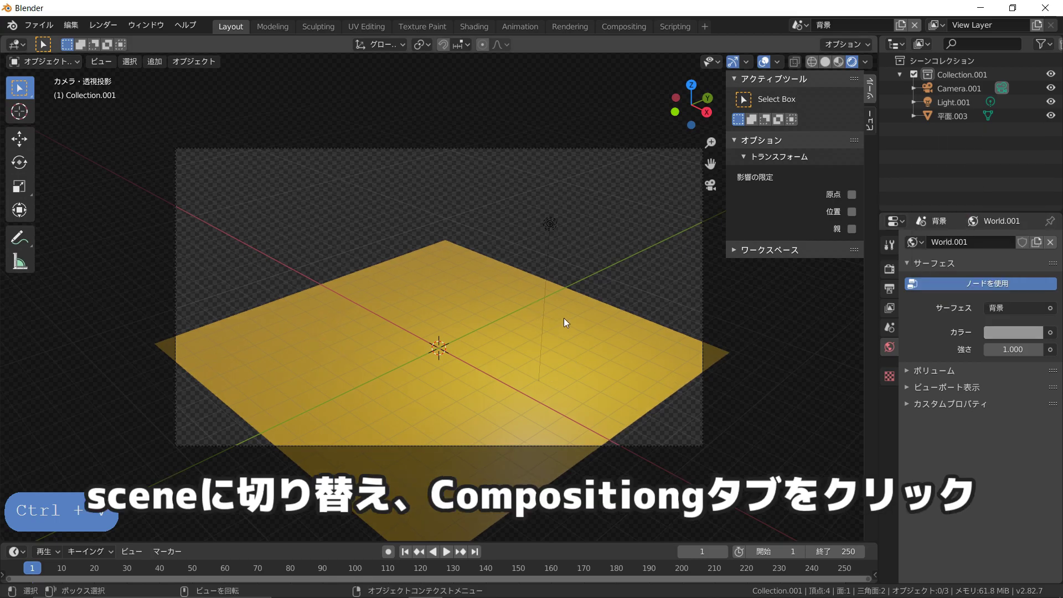
Return the viewport to solid shading, switch to Scene and enable nodes (ノードを使用) in the Compositing workspace
key(z)
click(657, 319)
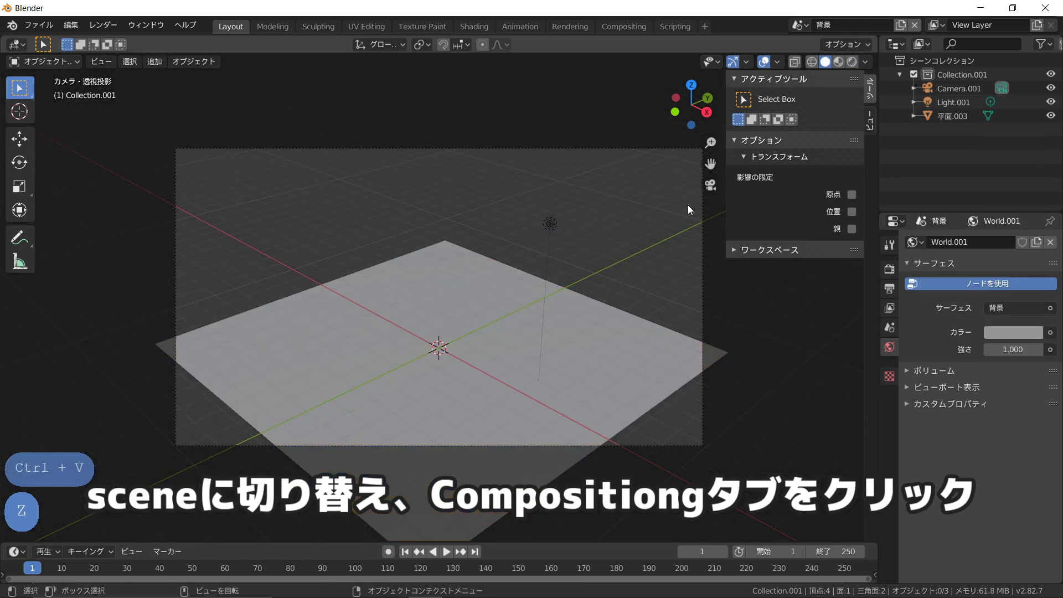
click(799, 25)
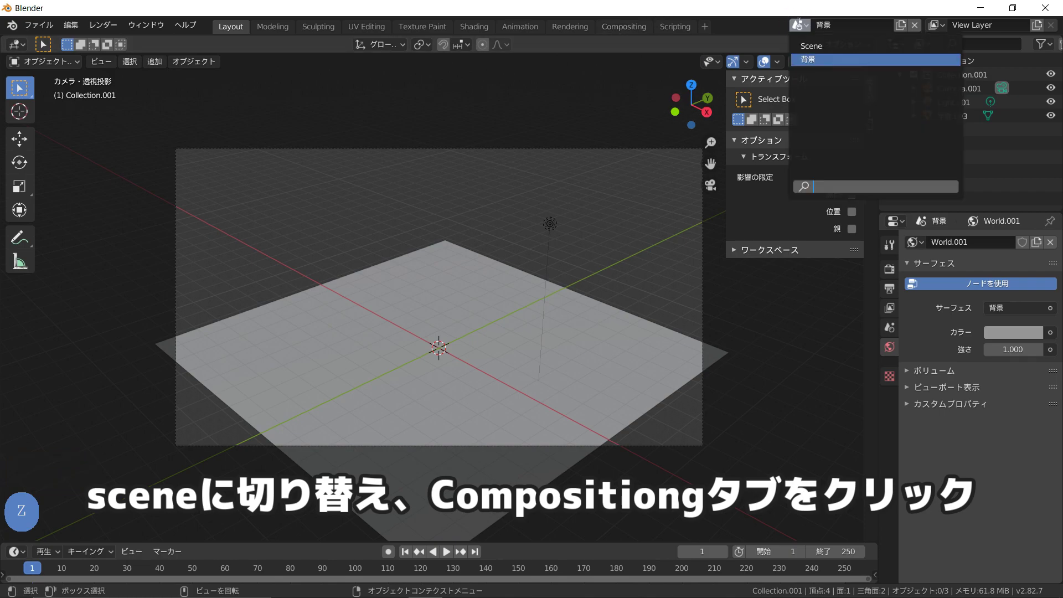
click(812, 46)
click(624, 26)
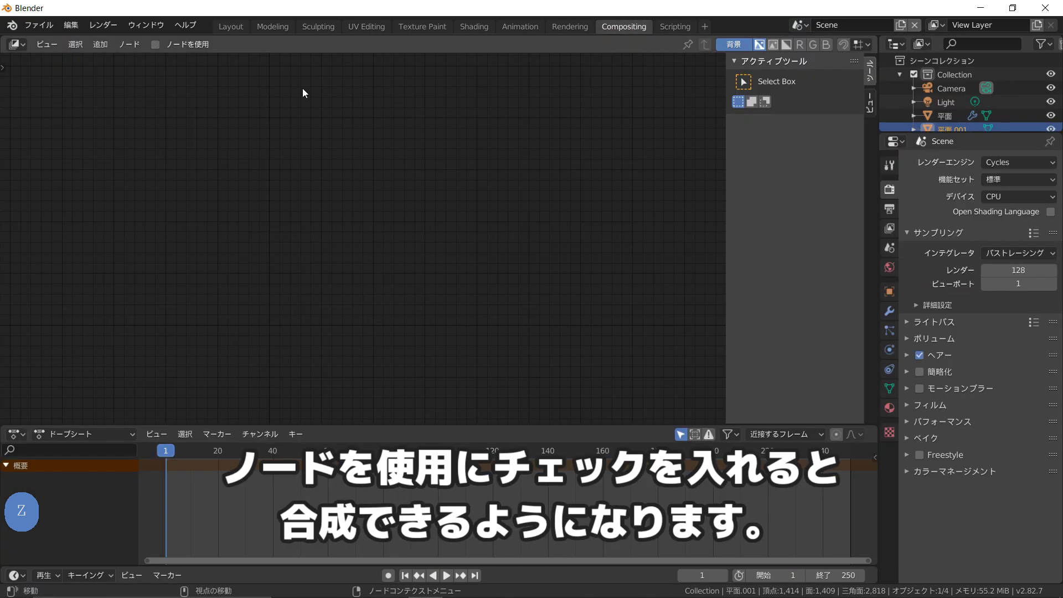
click(155, 45)
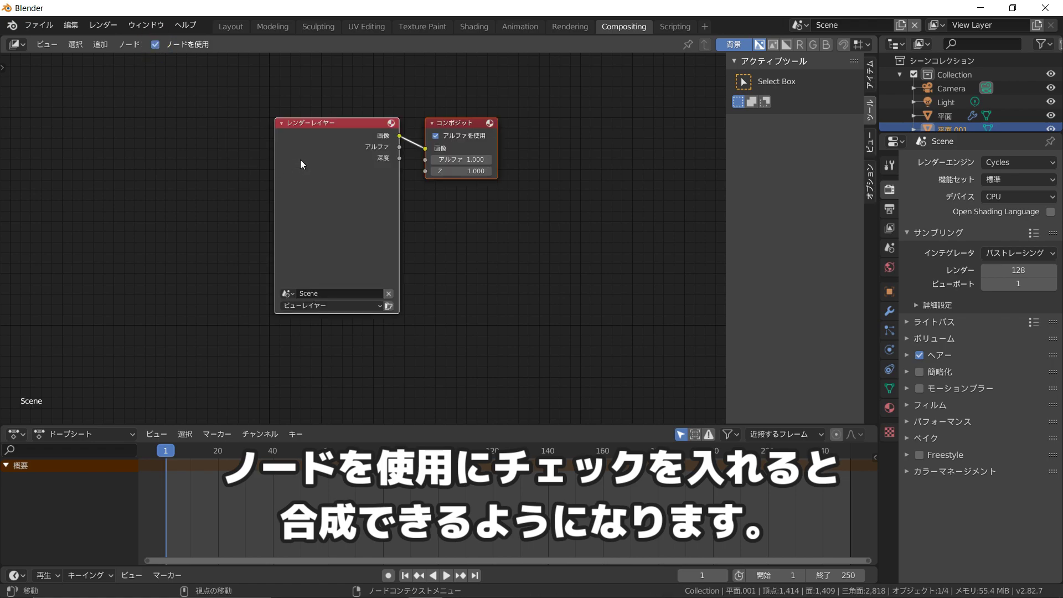
Duplicate the Render Layers node below the original and set the upper node's scene to 背景
click(315, 147)
key(shift+d)
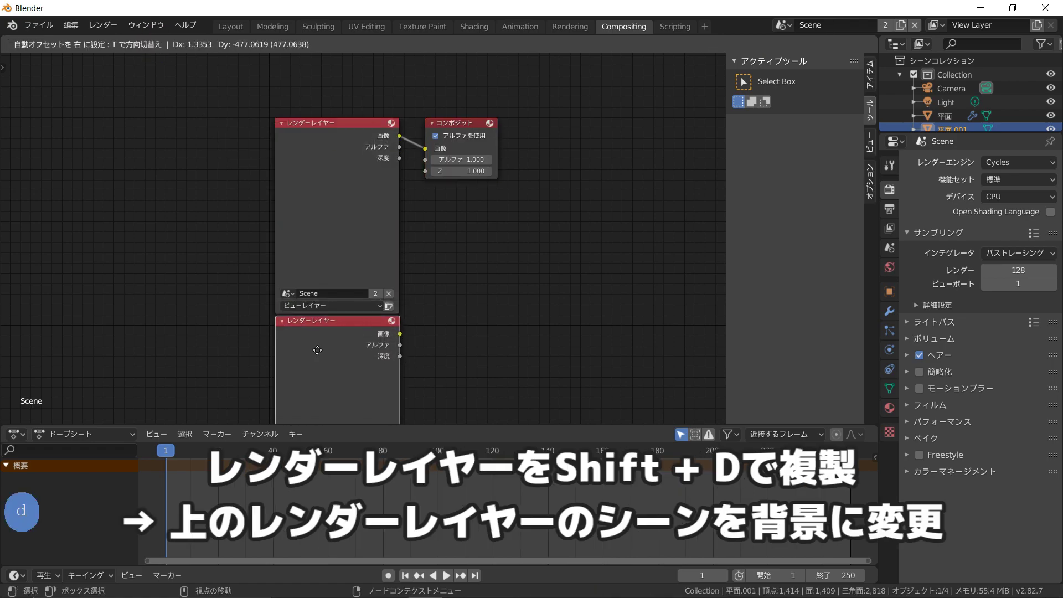
click(318, 350)
click(288, 294)
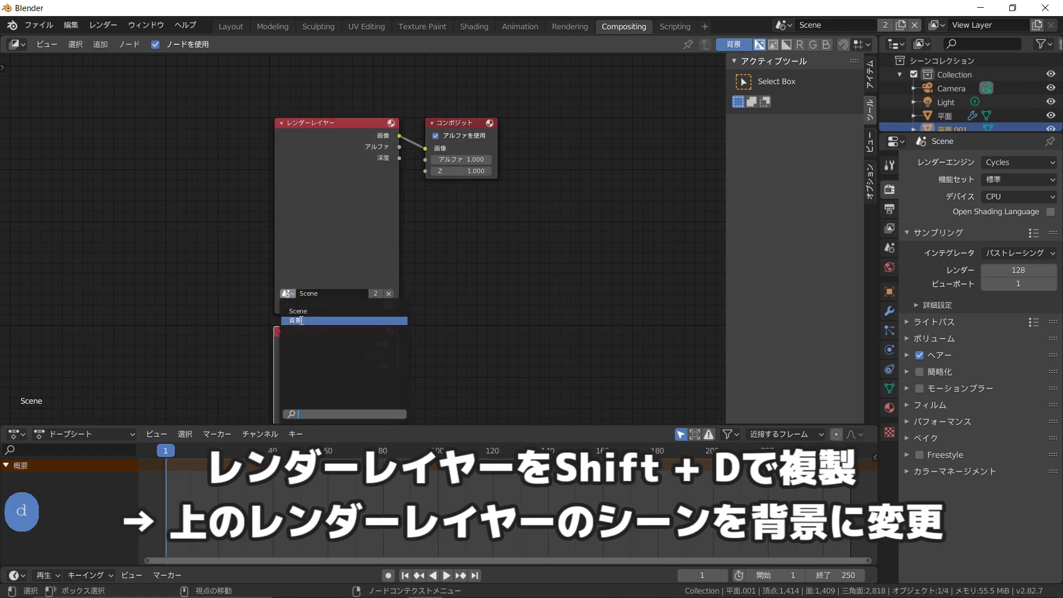
click(300, 321)
scroll(418, 297, down, 2)
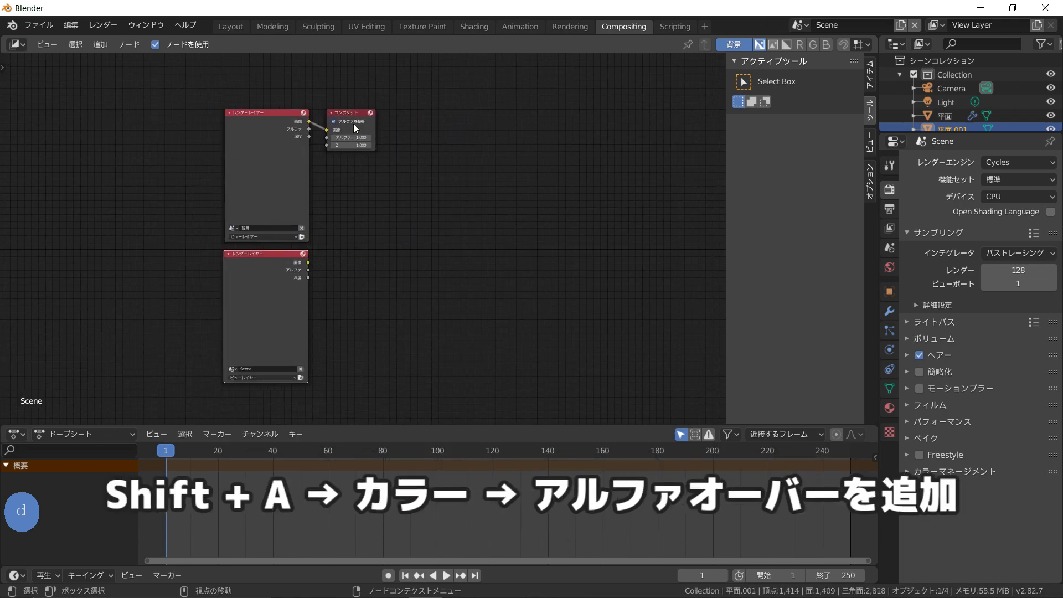
Move the Composite node away from the two Render Layers nodes to make room between them
click(351, 112)
key(g)
click(523, 239)
Insert an Alpha Over (アルファオーバー) node before the Composite node and connect the lower Render Layers image to its second image input
key(shift+a)
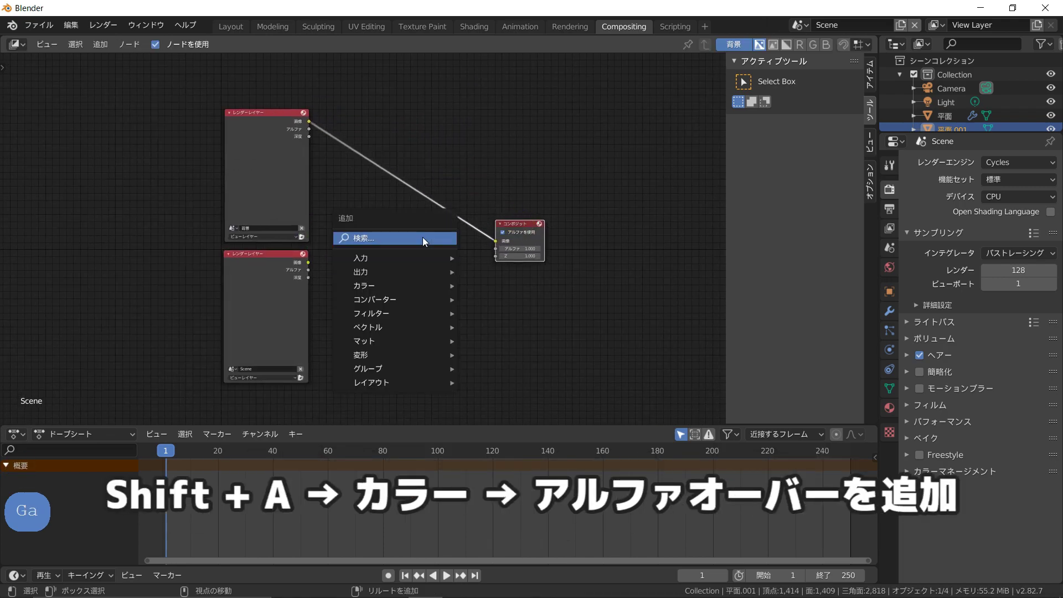
mouse_move(394, 285)
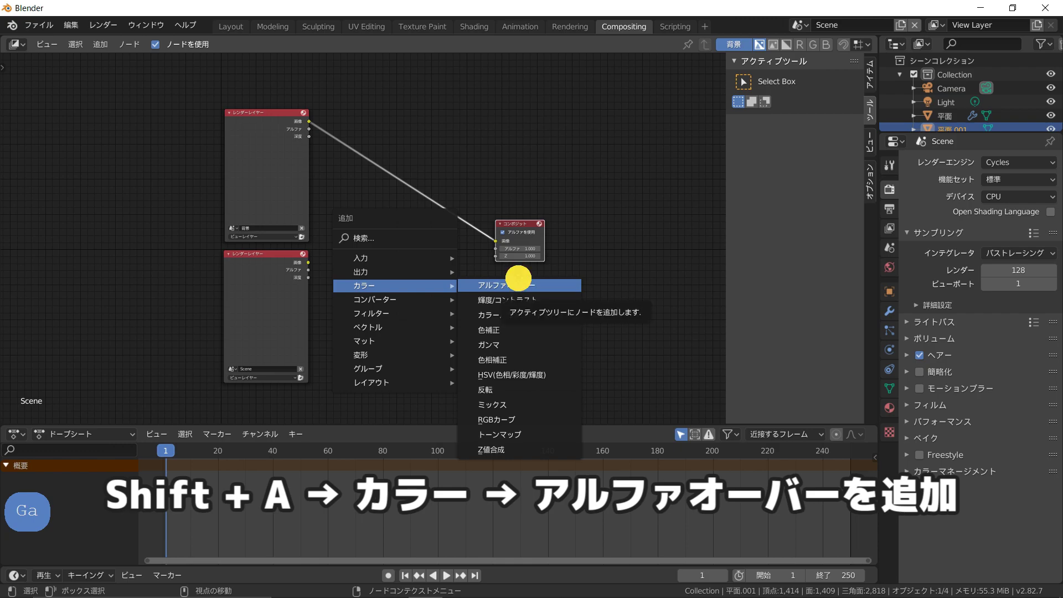
click(518, 279)
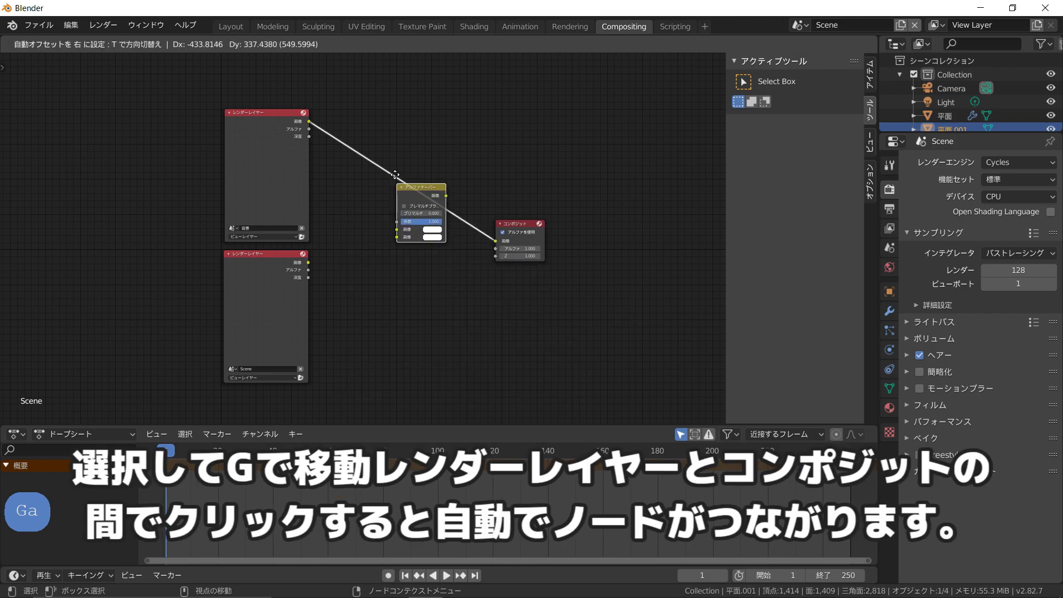
click(395, 174)
scroll(354, 244, up, 3)
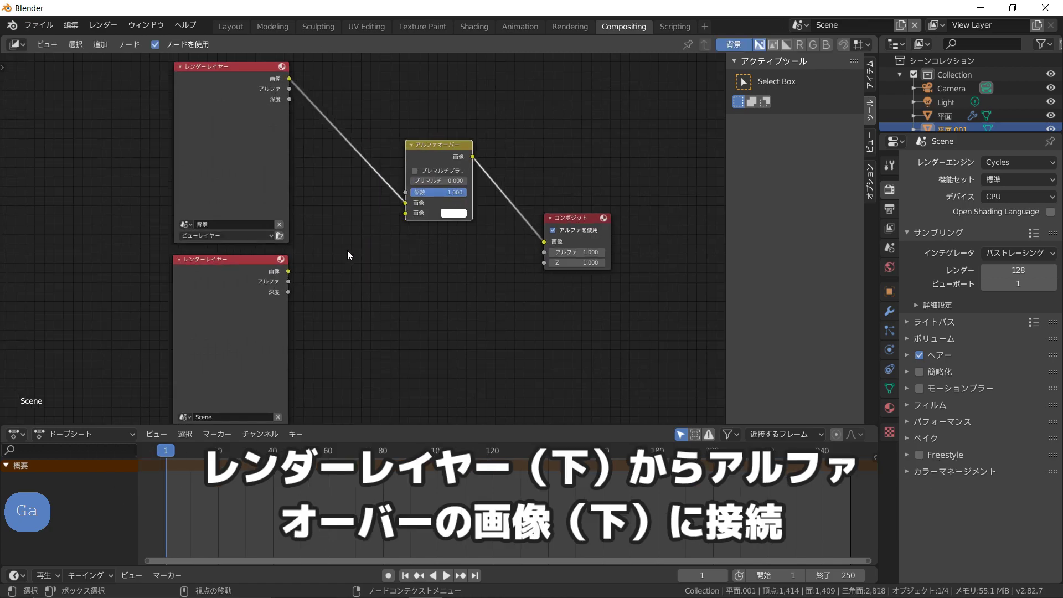
drag(282, 274, 409, 211)
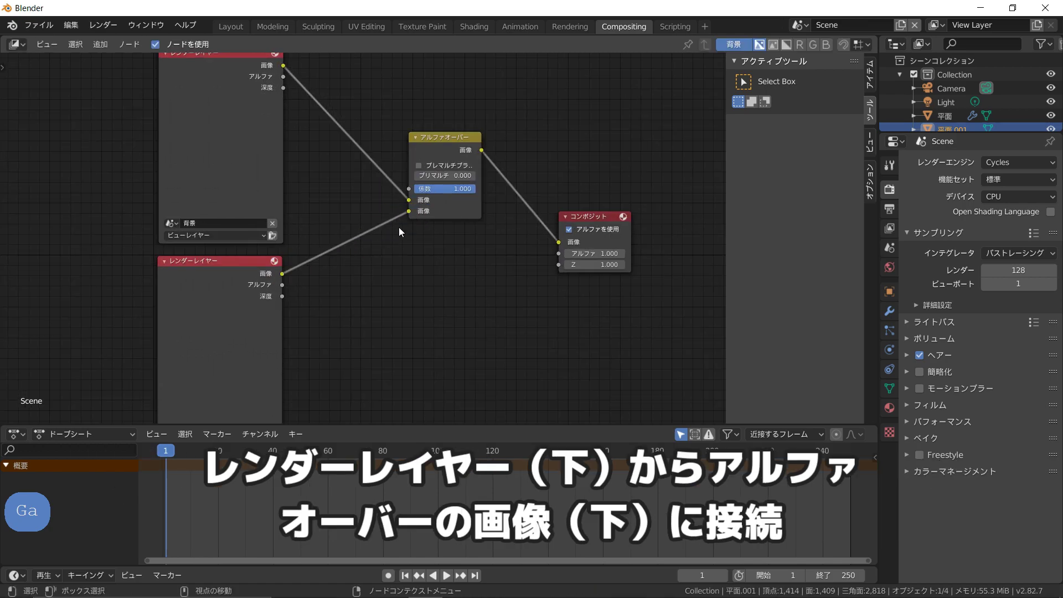
Create a reroute point on the link between Alpha Over and Composite and connect it to a new Viewer (ビューアー) node
middle_drag(392, 254, 386, 280)
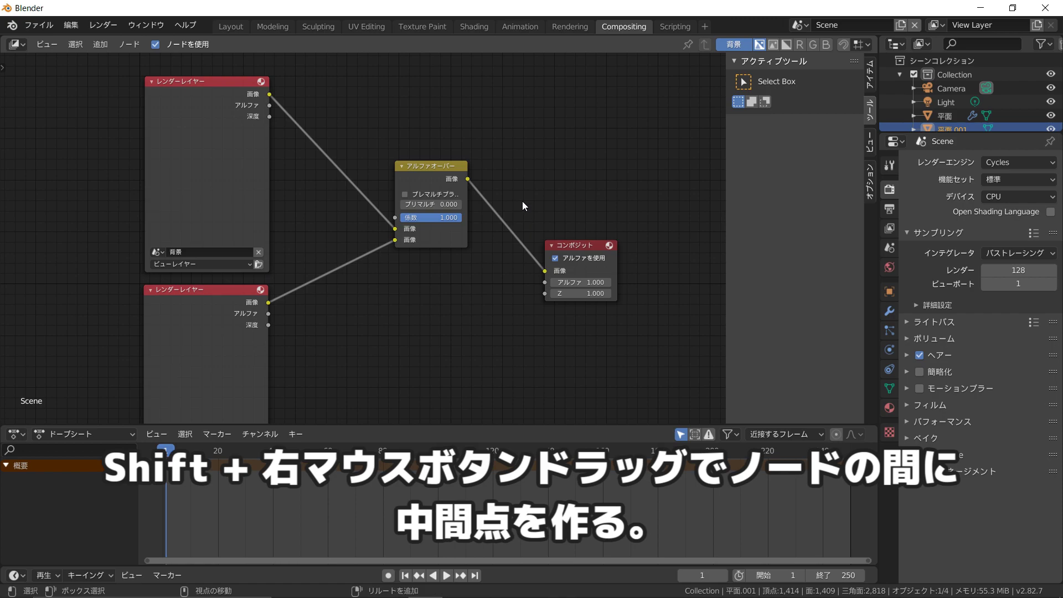
shift+right_drag(523, 201, 493, 260)
key(shift+a)
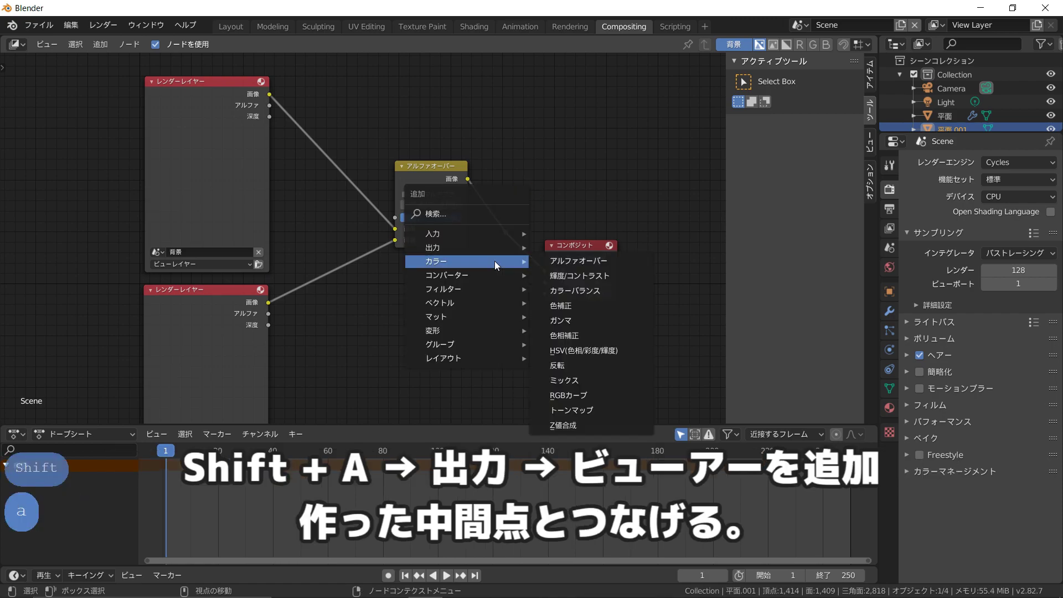
mouse_move(494, 247)
click(614, 308)
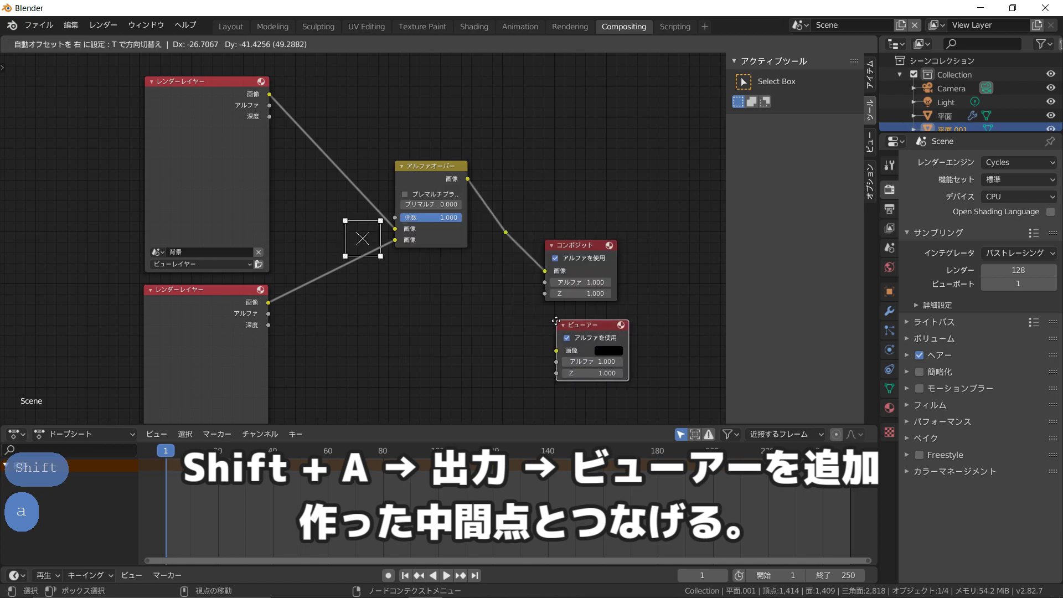
click(546, 310)
drag(506, 233, 546, 342)
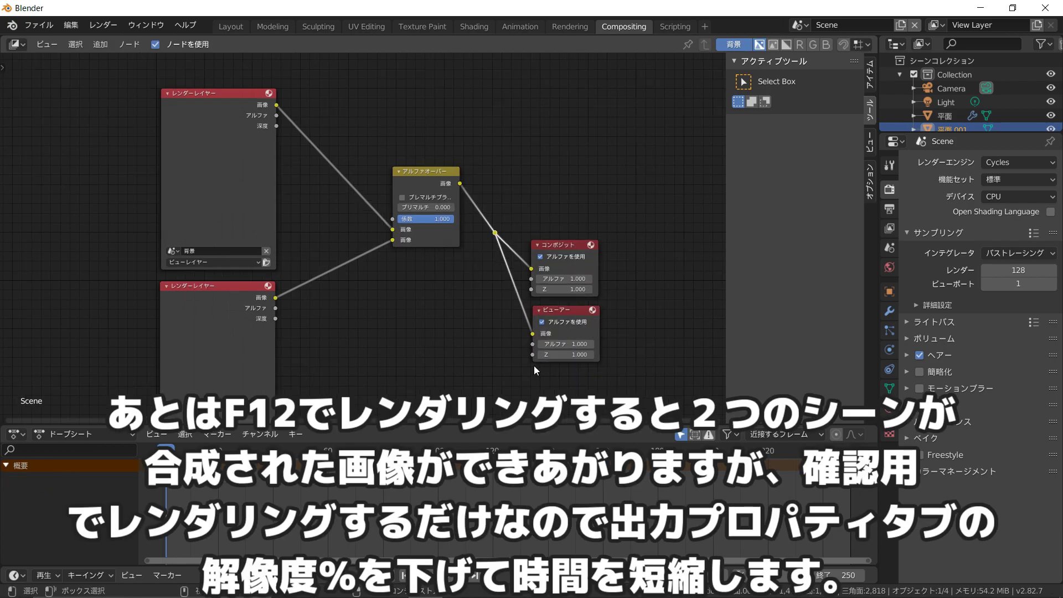
Set Scene's output resolution percentage to 30%, render the composited image and close the render window
middle_drag(462, 329, 527, 318)
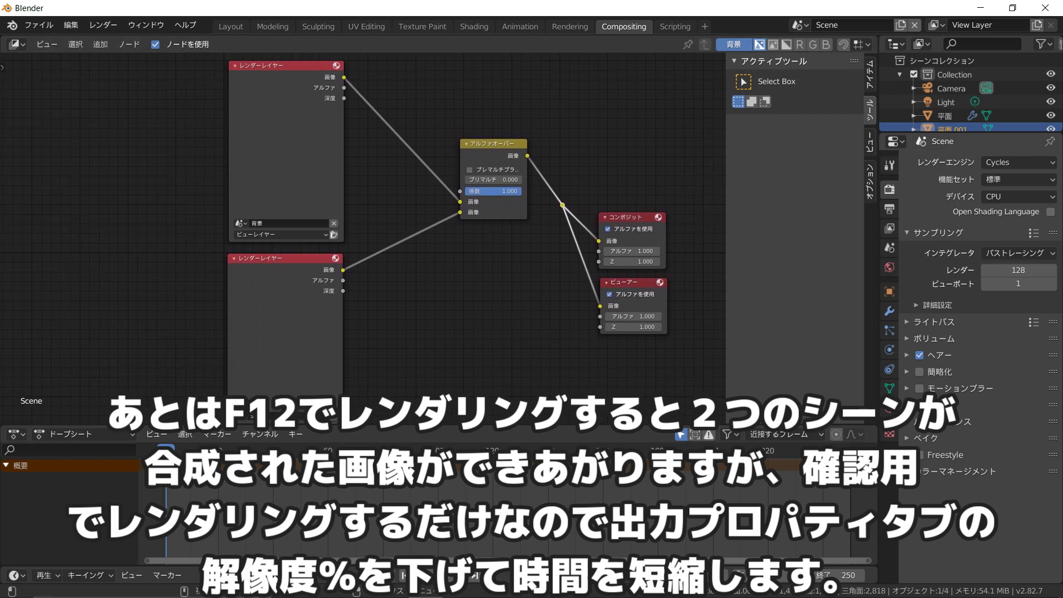
scroll(363, 234, down, 1)
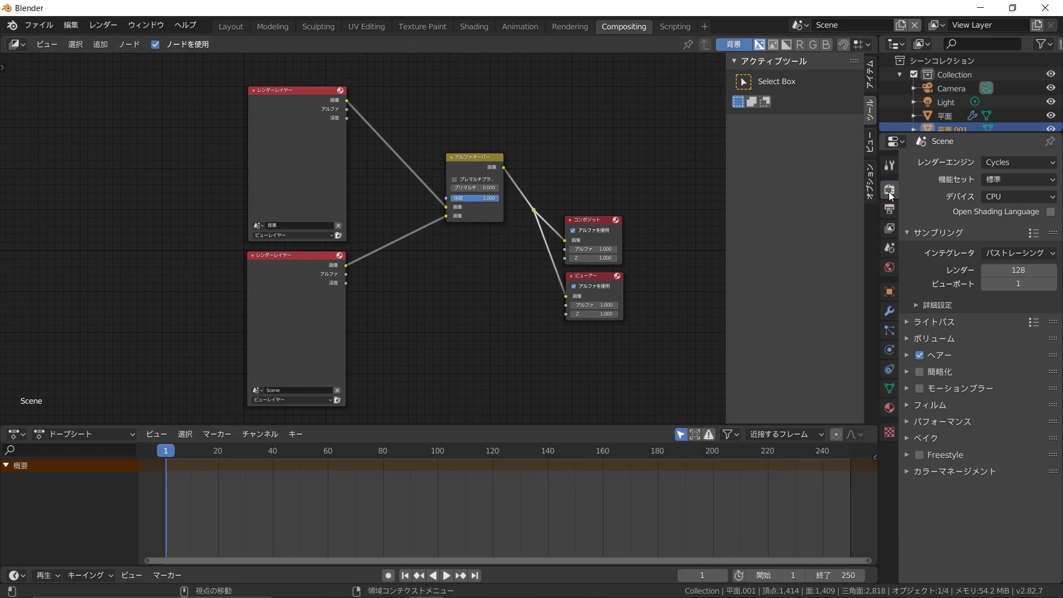
click(890, 208)
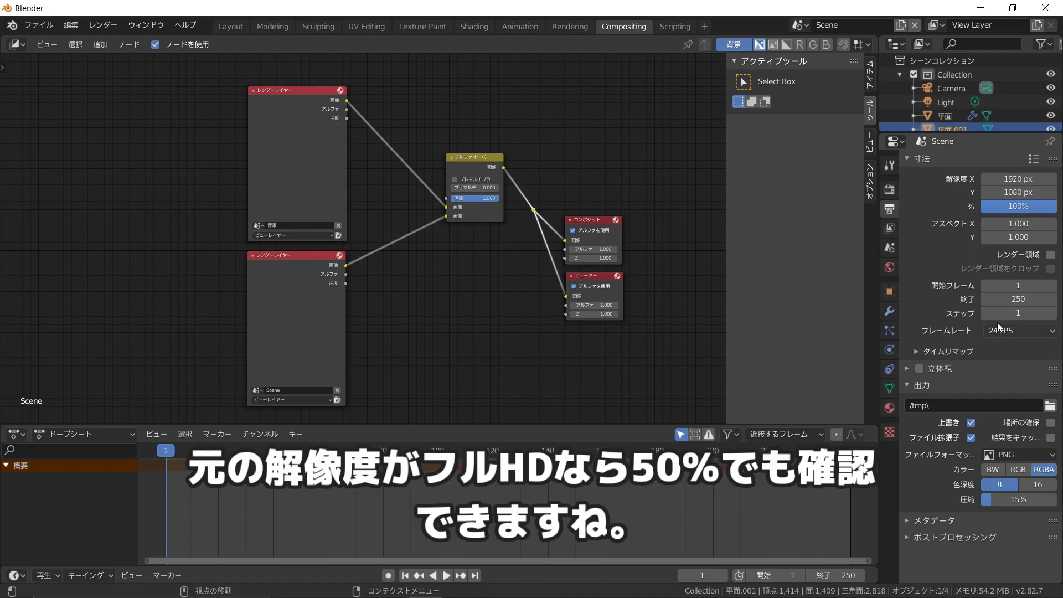
click(1017, 208)
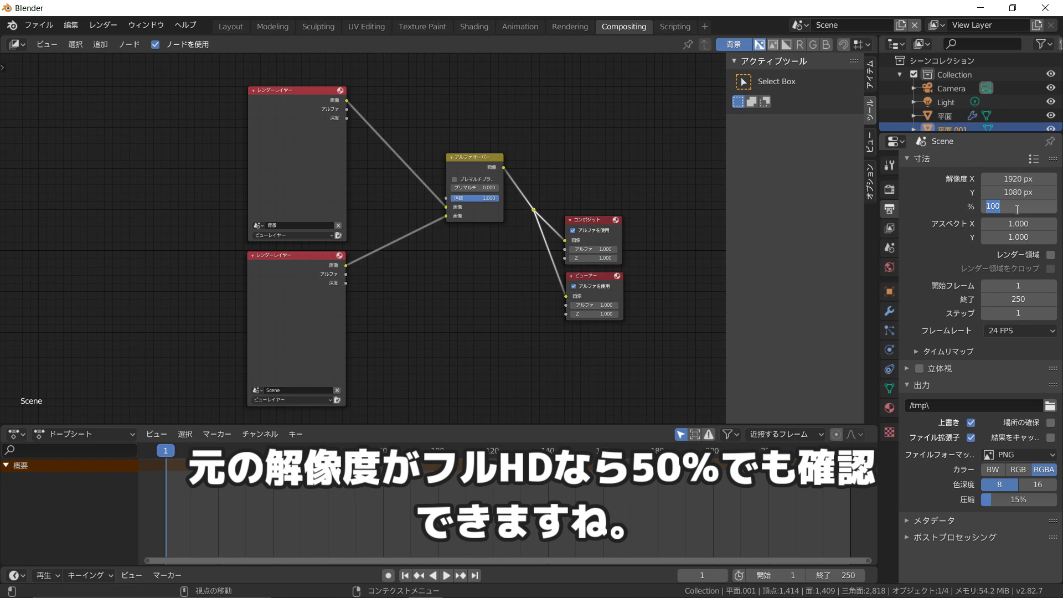
text(30)
key(Return)
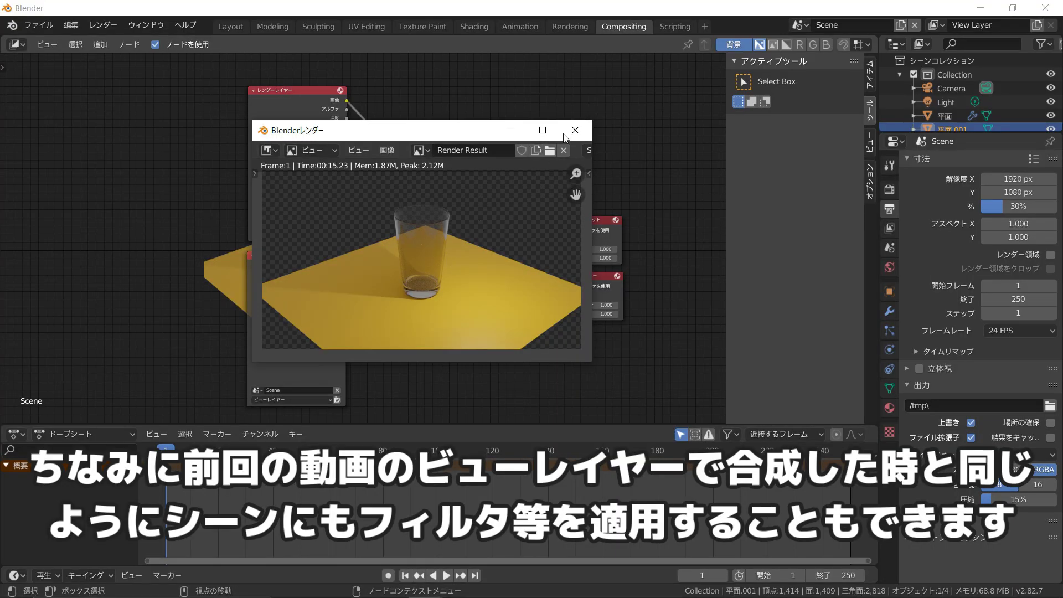
click(576, 131)
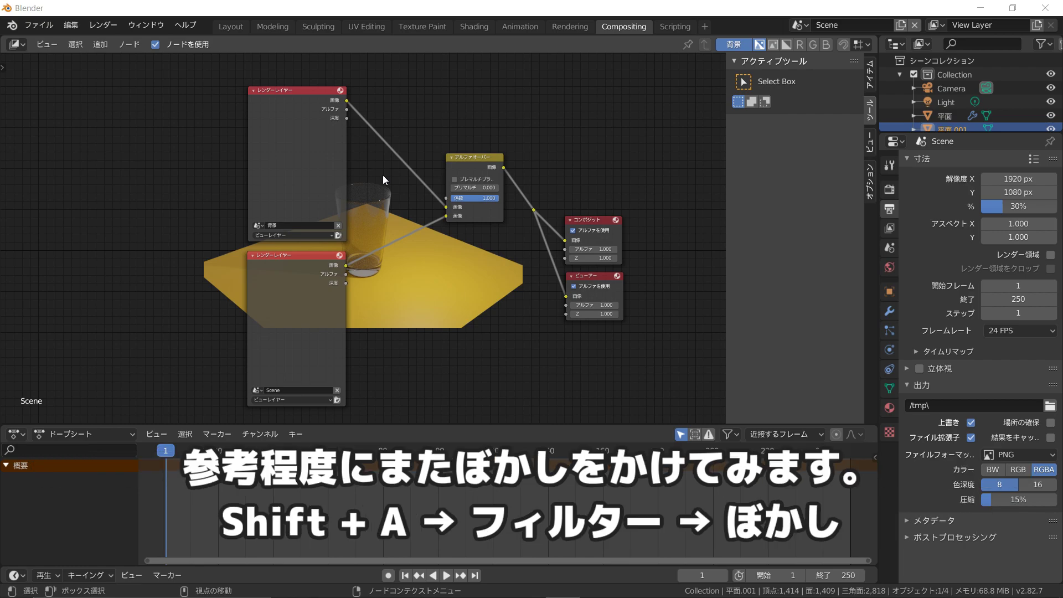
Insert a Blur (ぼかし) filter node on the link between the lower Render Layers node and Alpha Over
scroll(391, 184, up, 3)
key(shift+a)
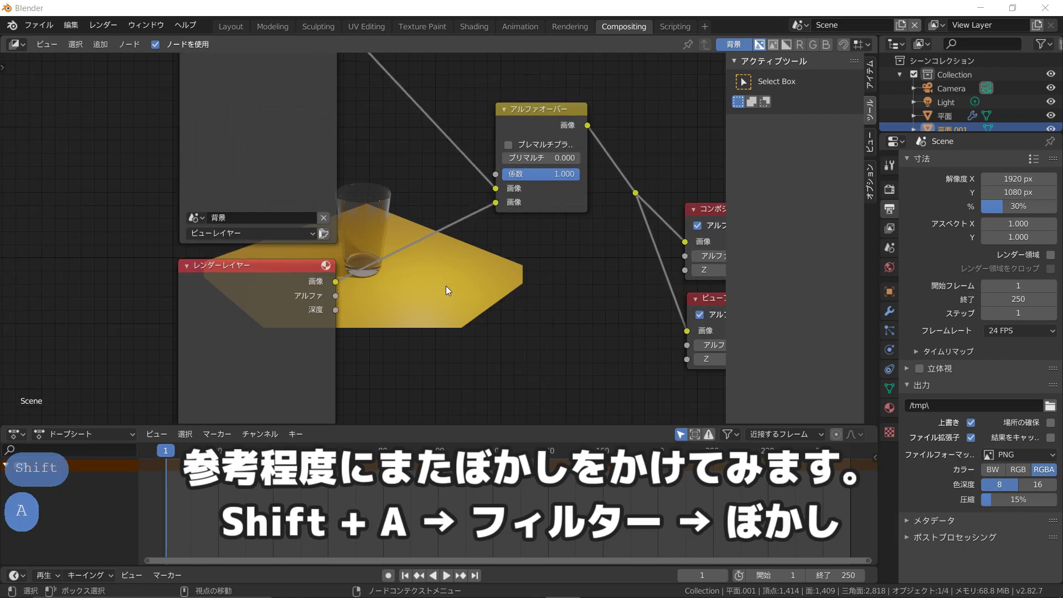
key(shift+a)
mouse_move(443, 274)
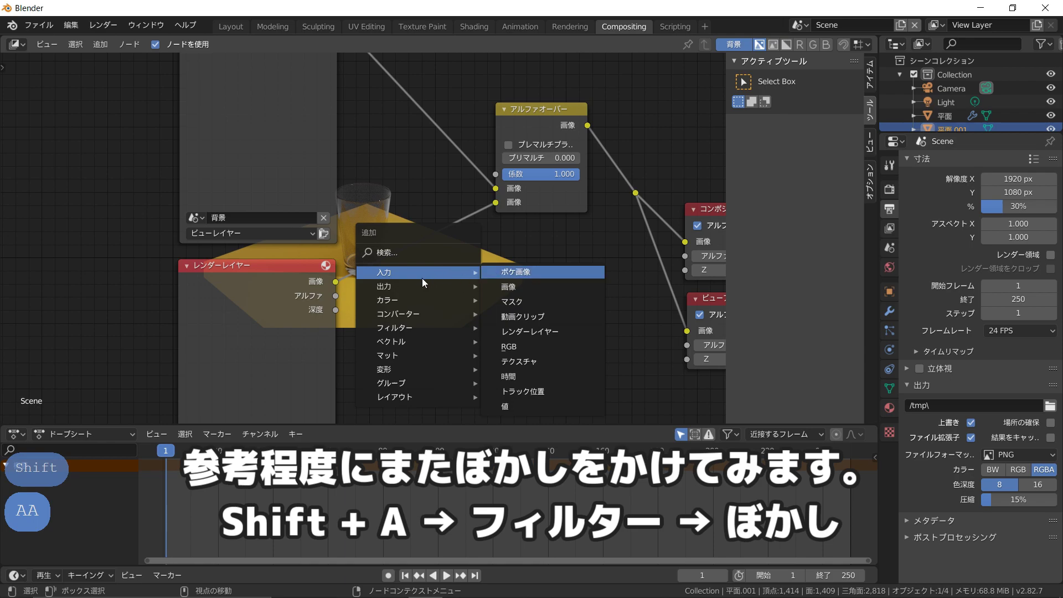
mouse_move(417, 326)
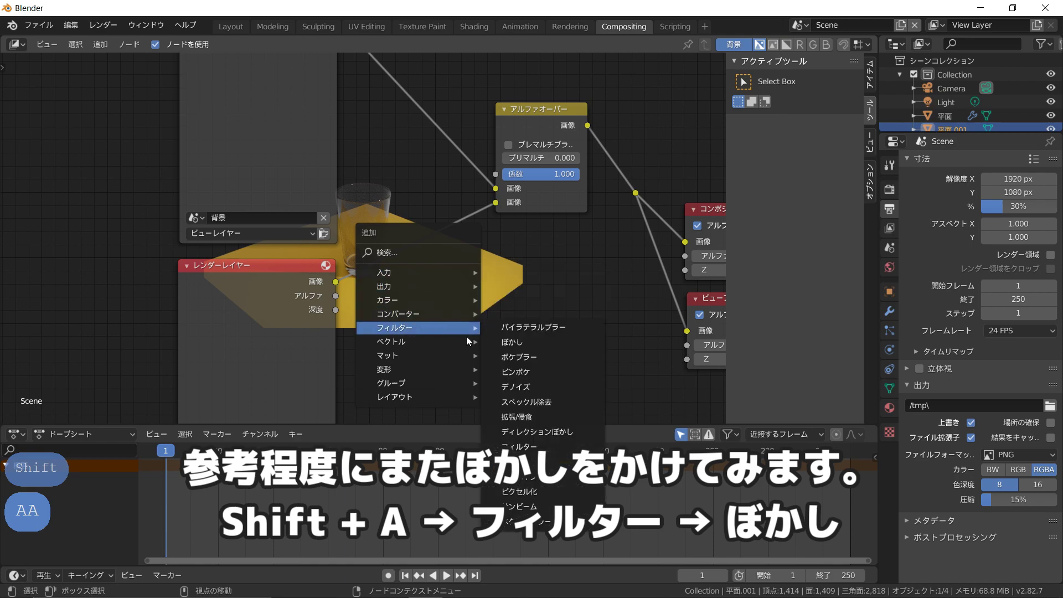
click(521, 345)
click(394, 214)
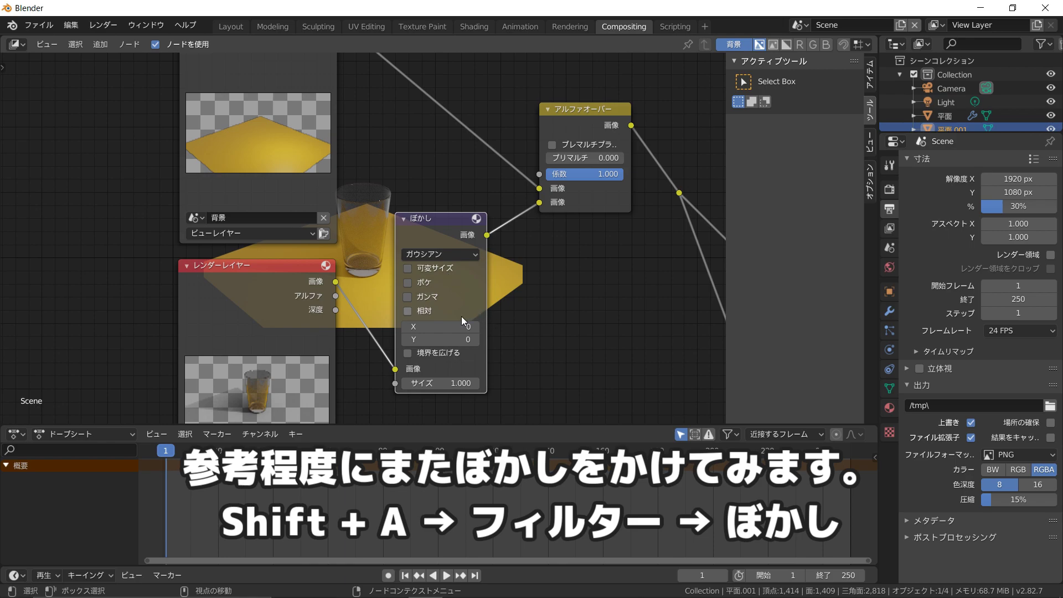
Set the Blur node's Y amount to 46 and the compositor backdrop zoom to 1.95
mouse_move(460, 328)
mouse_down()
mouse_move(473, 329)
mouse_move(446, 343)
mouse_move(489, 337)
mouse_move(434, 340)
mouse_move(434, 324)
mouse_move(420, 325)
mouse_up()
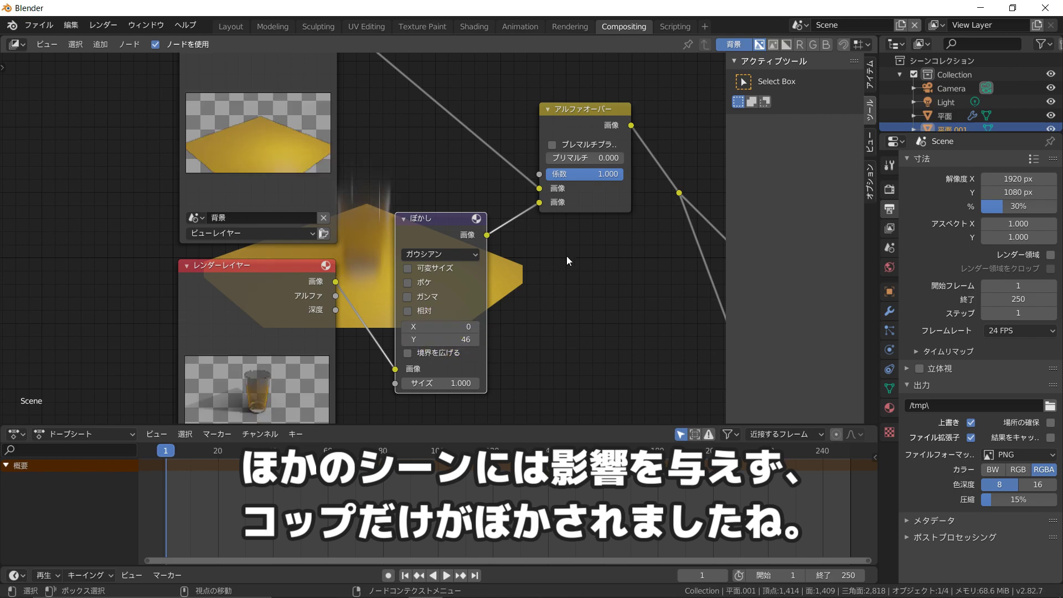
click(871, 151)
click(795, 159)
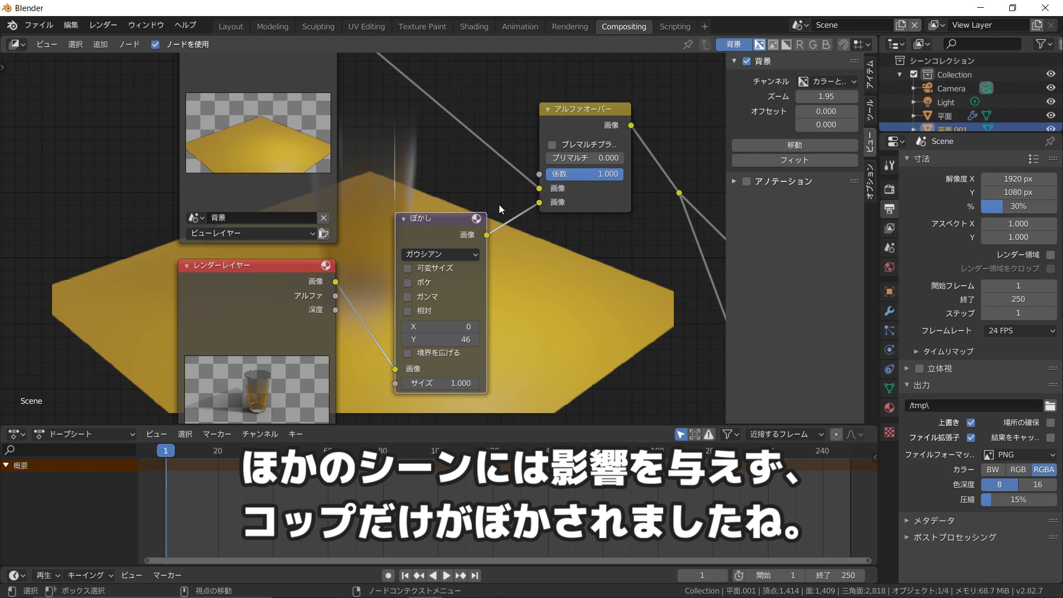
Move the Blur node onto the 背景 render layer's link and reconnect Scene's render layer directly to Alpha Over's second image input
ctrl+right_drag(504, 223, 502, 239)
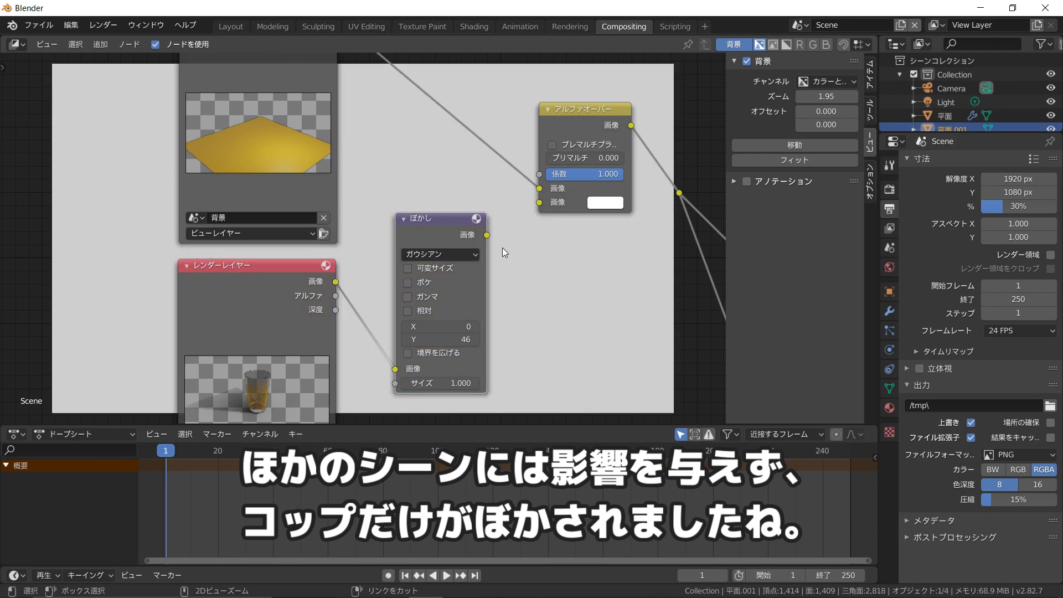
ctrl+right_drag(356, 312, 363, 307)
ctrl+scroll(386, 283, down, 4)
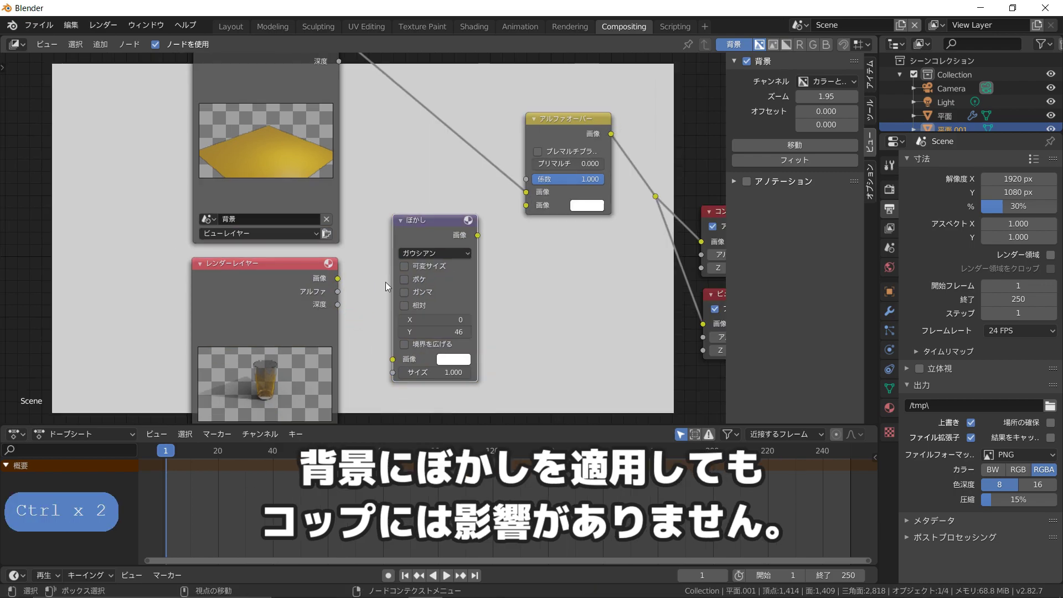
scroll(381, 252, down, 1)
drag(348, 224, 348, 79)
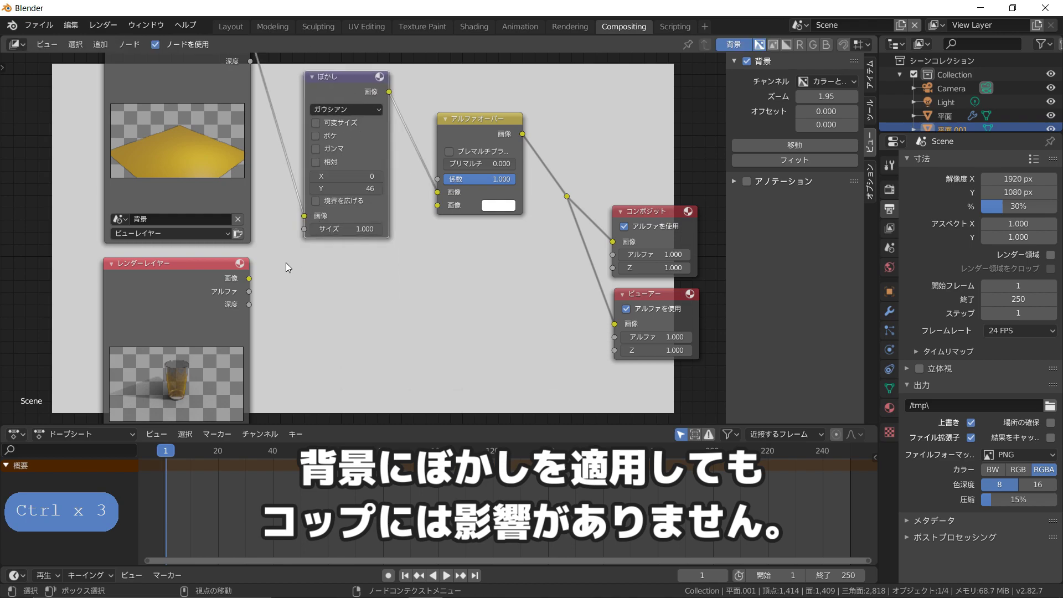
drag(250, 280, 437, 205)
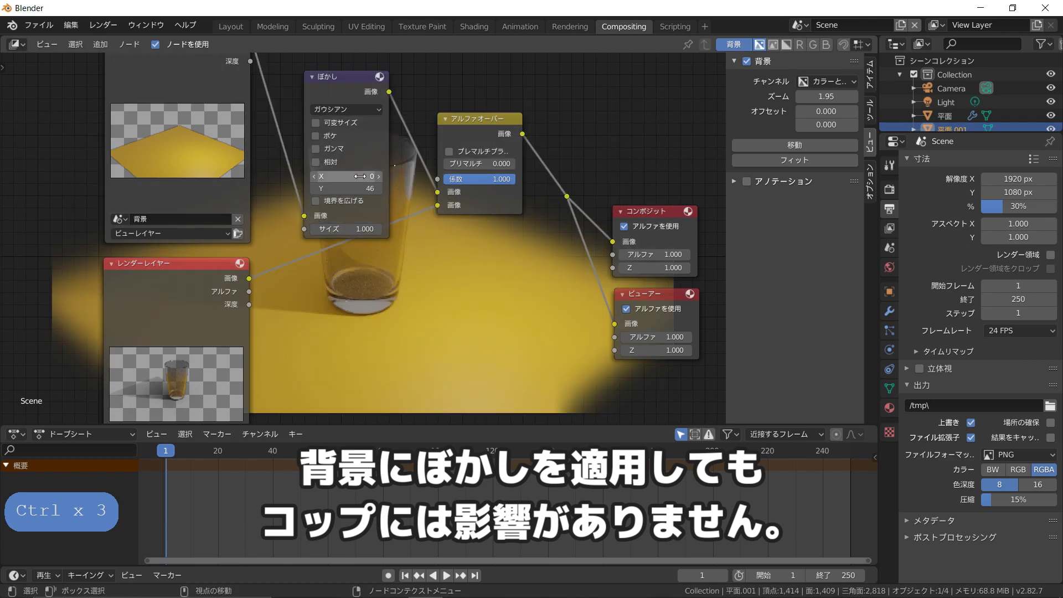
Adjust the X and Y blur amounts together on the Blur node applied to the 背景 render layer
scroll(431, 309, down, 1)
mouse_move(362, 176)
mouse_down()
mouse_move(387, 174)
mouse_move(367, 195)
mouse_up()
scroll(490, 303, down, 1)
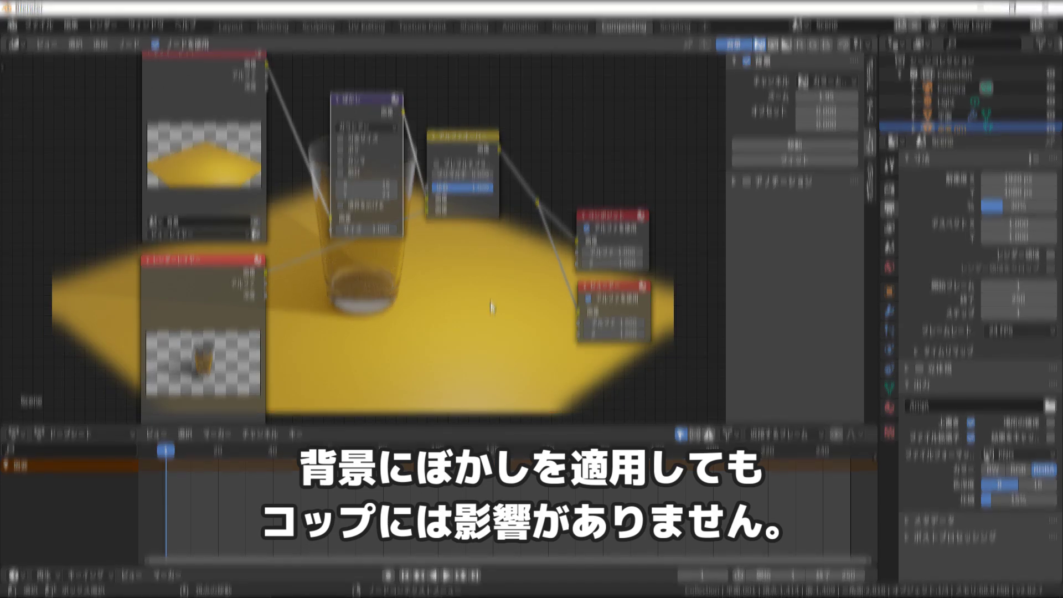